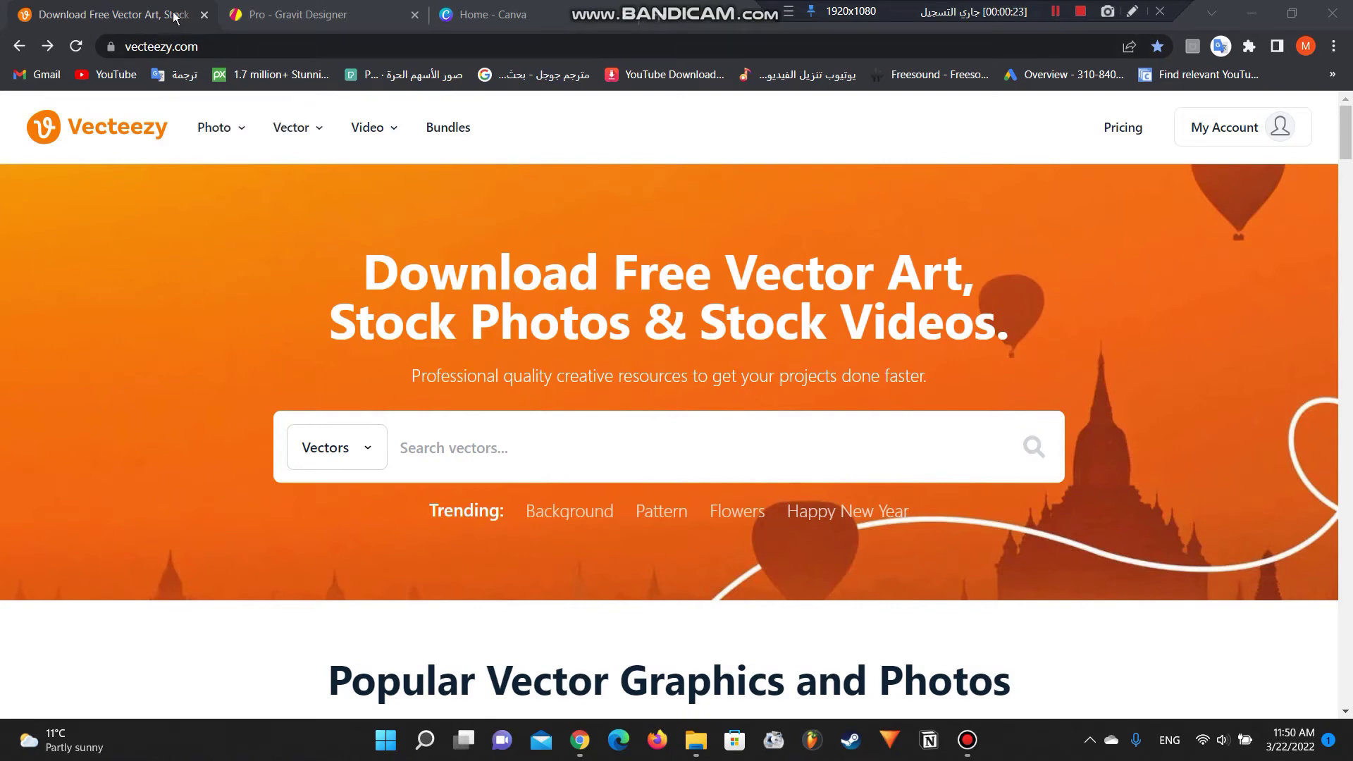
{"action": "key", "text": "ctrl+Tab"}
{"action": "key", "text": "ctrl+Tab"}
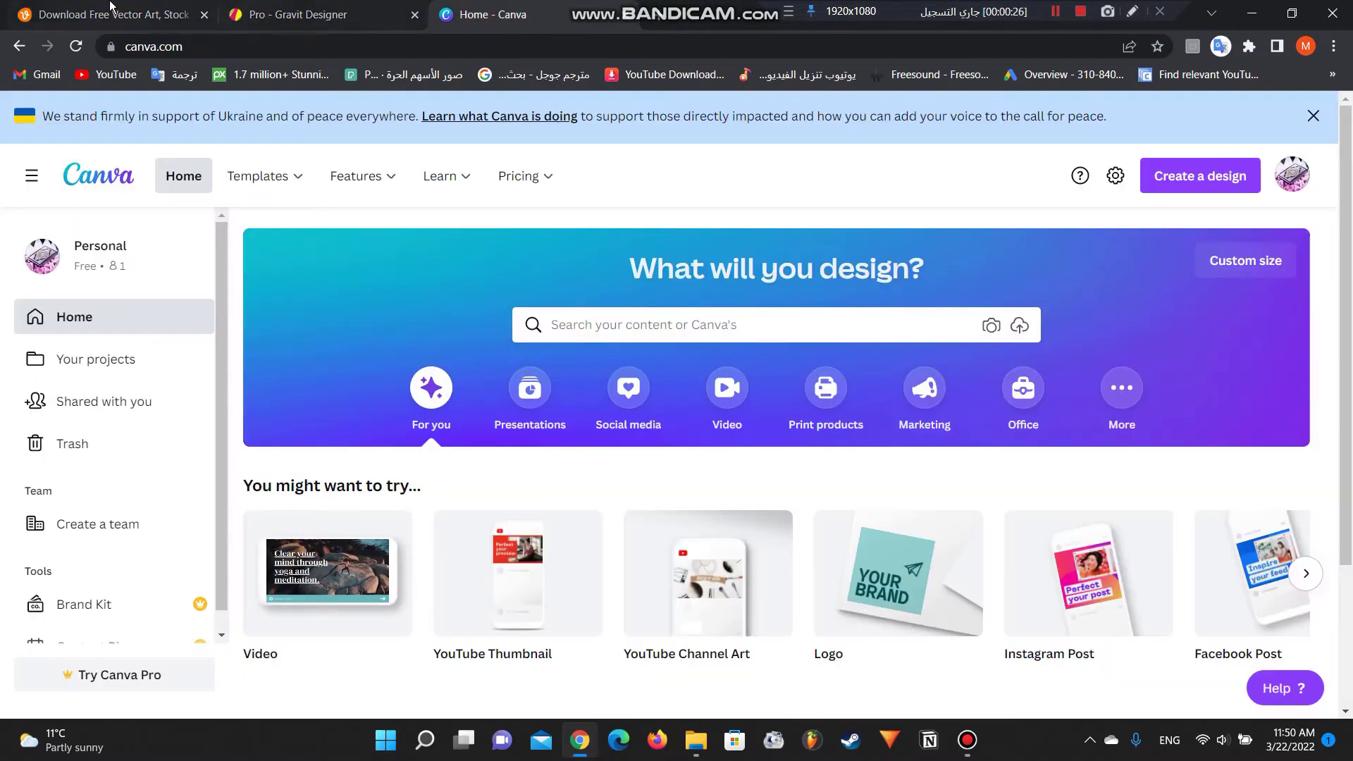
{"action": "left_click", "coordinate": [111, 6]}
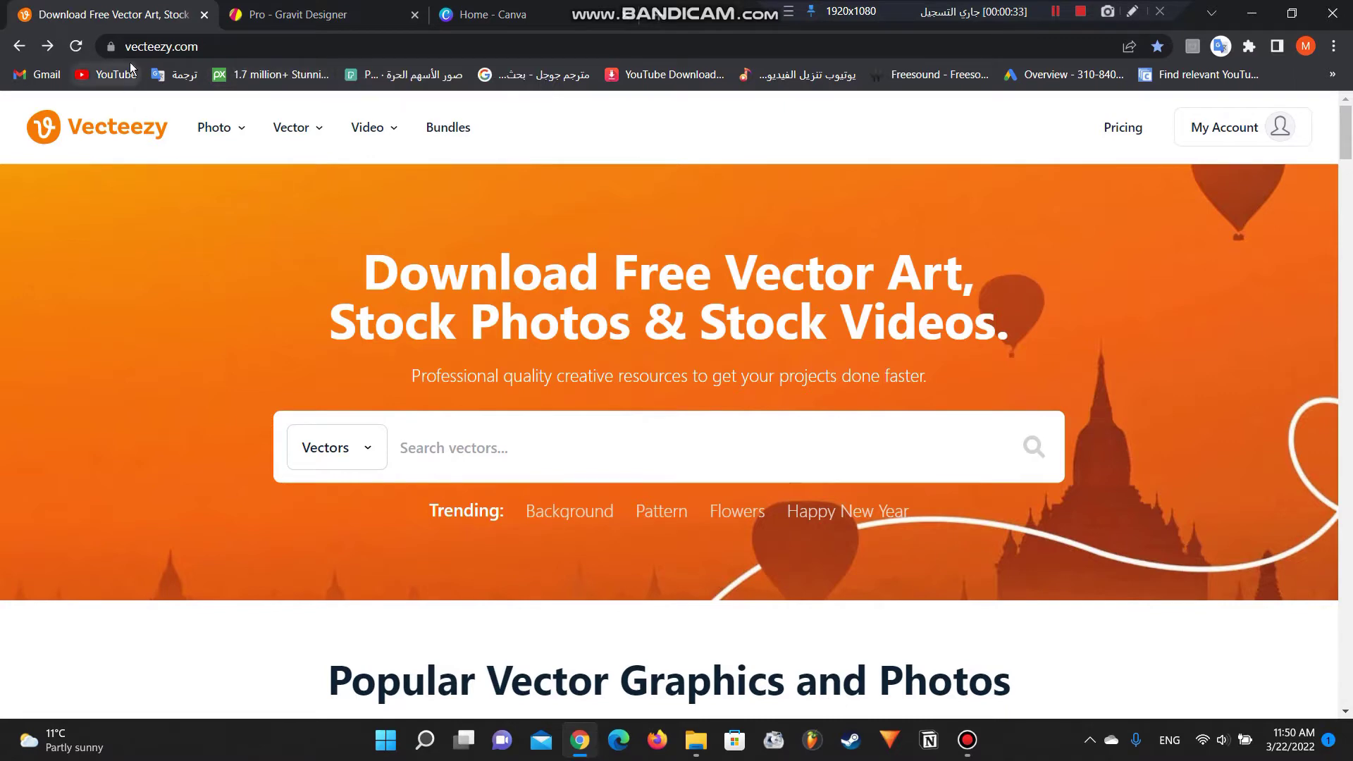
{"action": "mouse_move", "coordinate": [252, 147]}
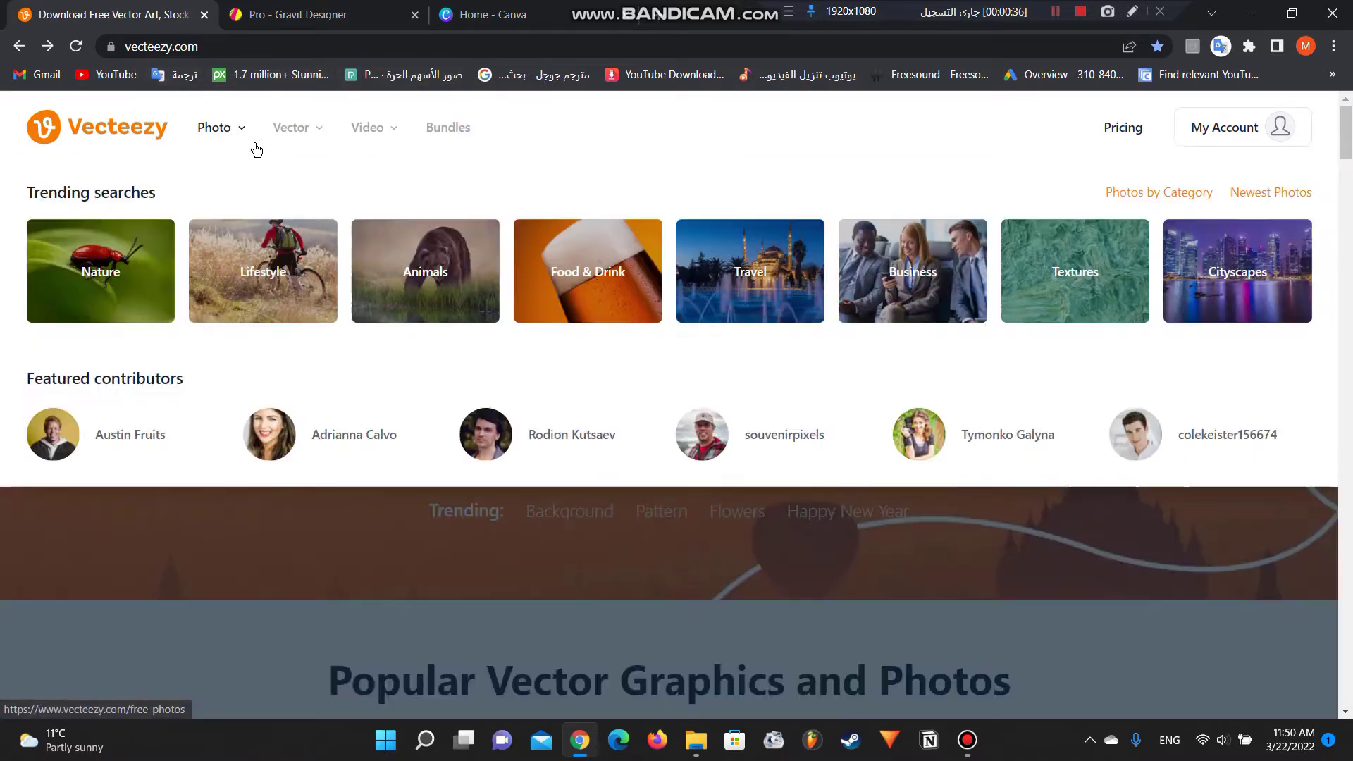
Search Vecteezy's vectors for "animal friends" and limit the results to Free License.
{"action": "left_click", "coordinate": [419, 447]}
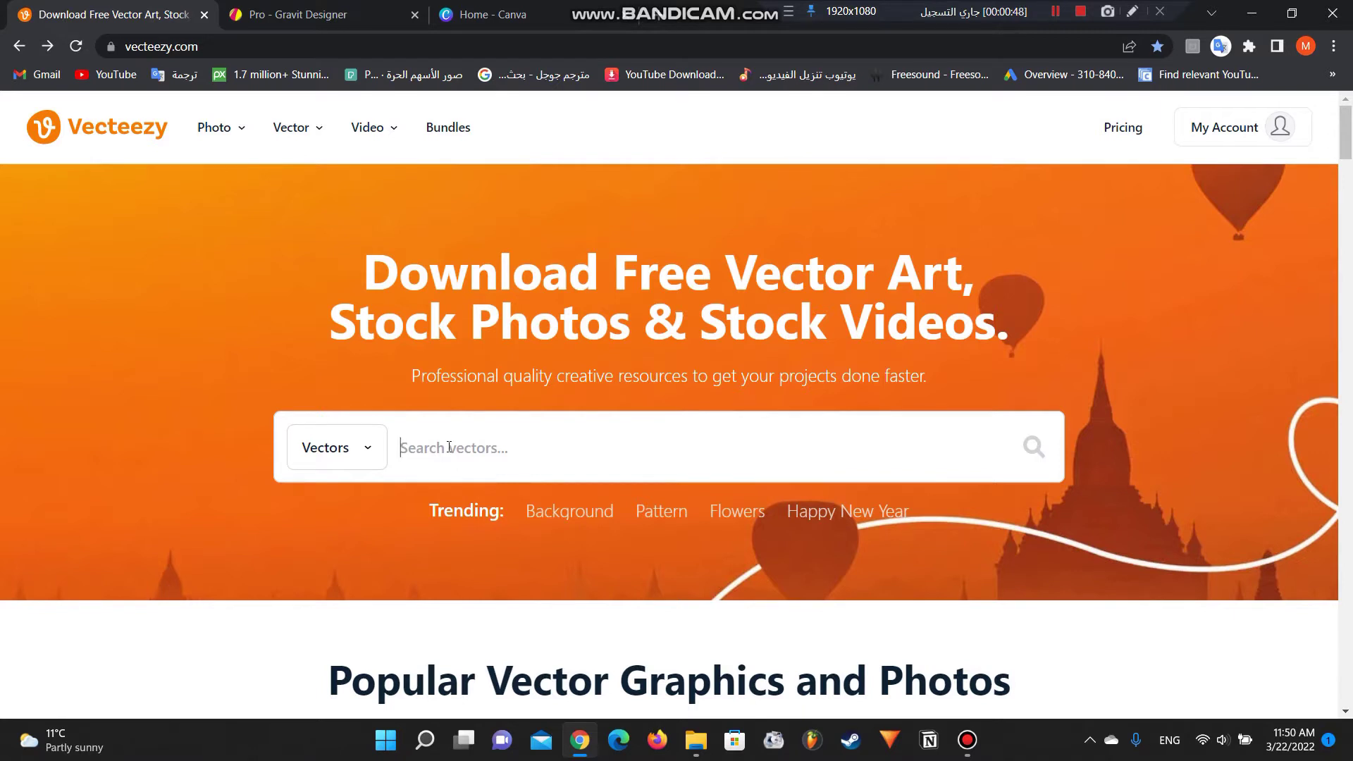
{"action": "type", "text": "animal"}
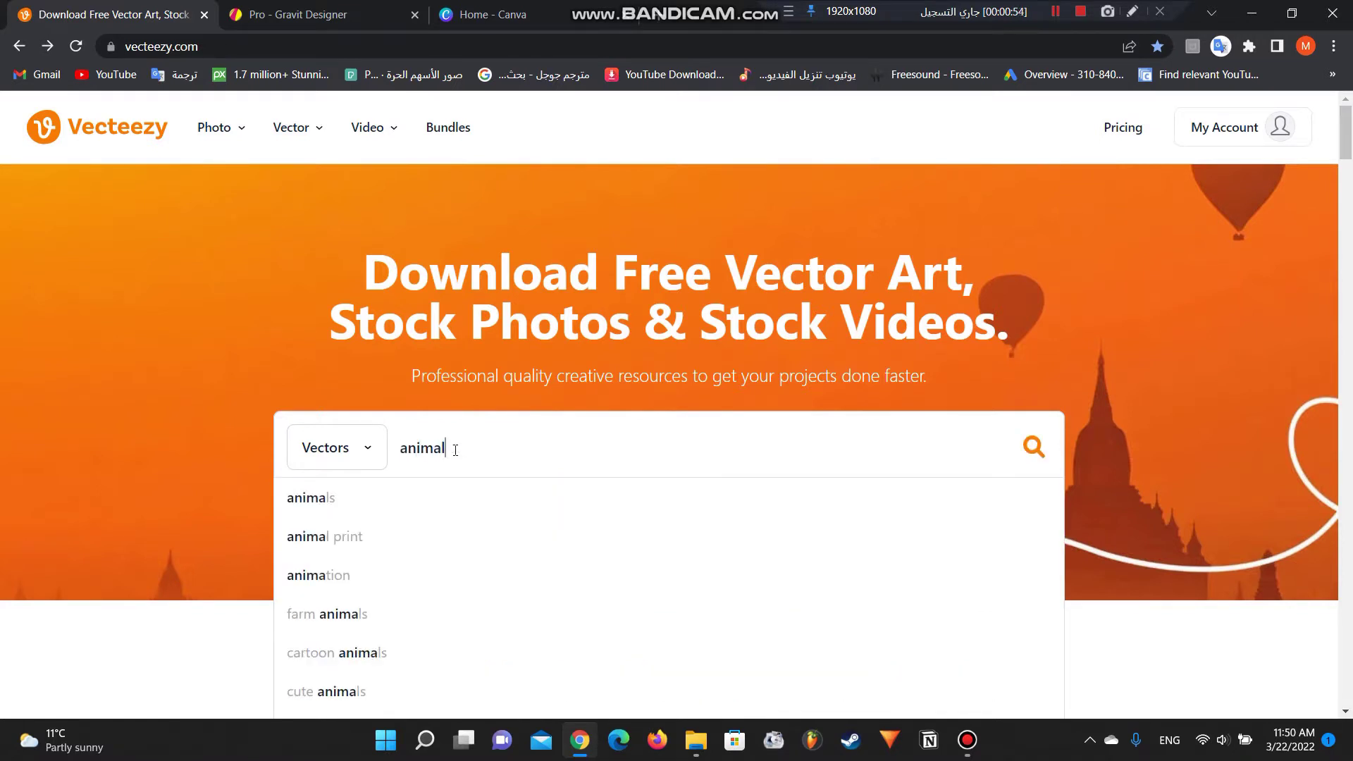
{"action": "type", "text": " frie"}
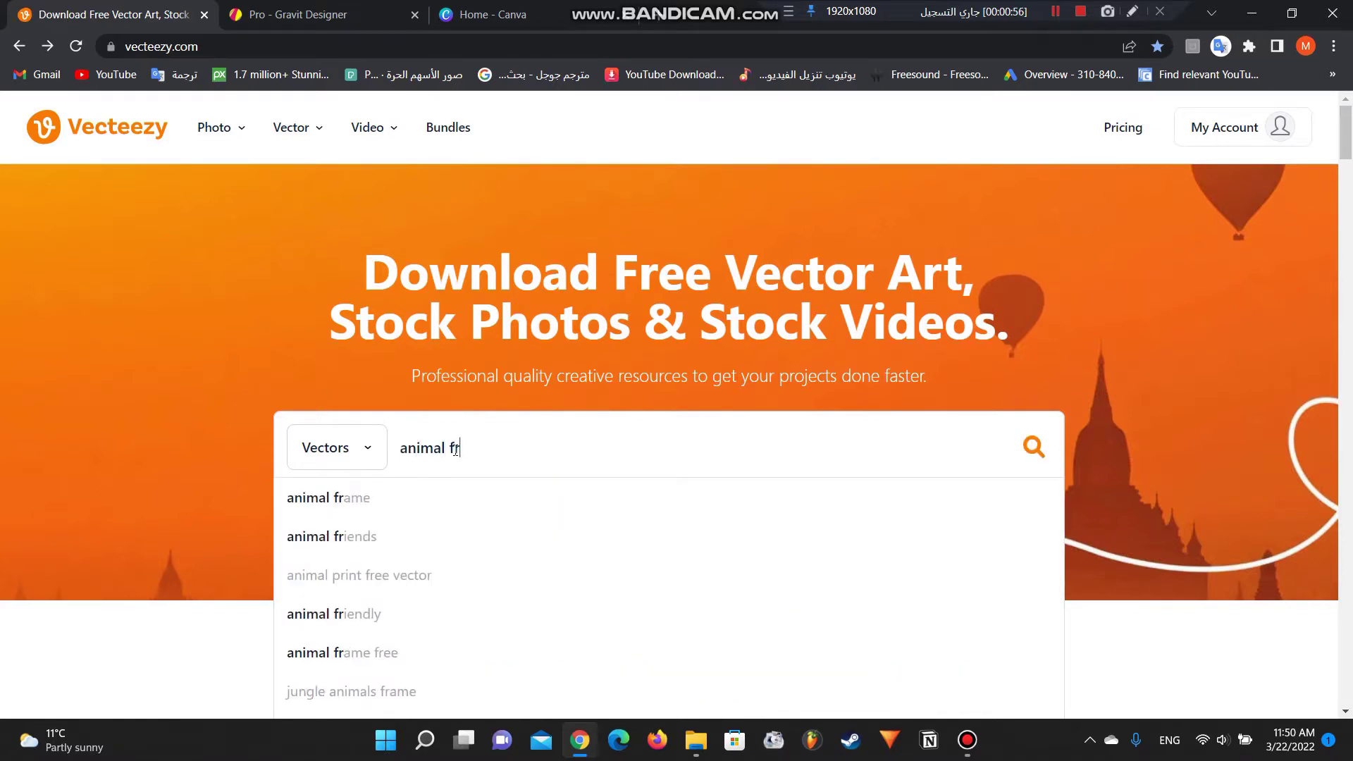
{"action": "type", "text": "nds"}
{"action": "key", "text": "Return"}
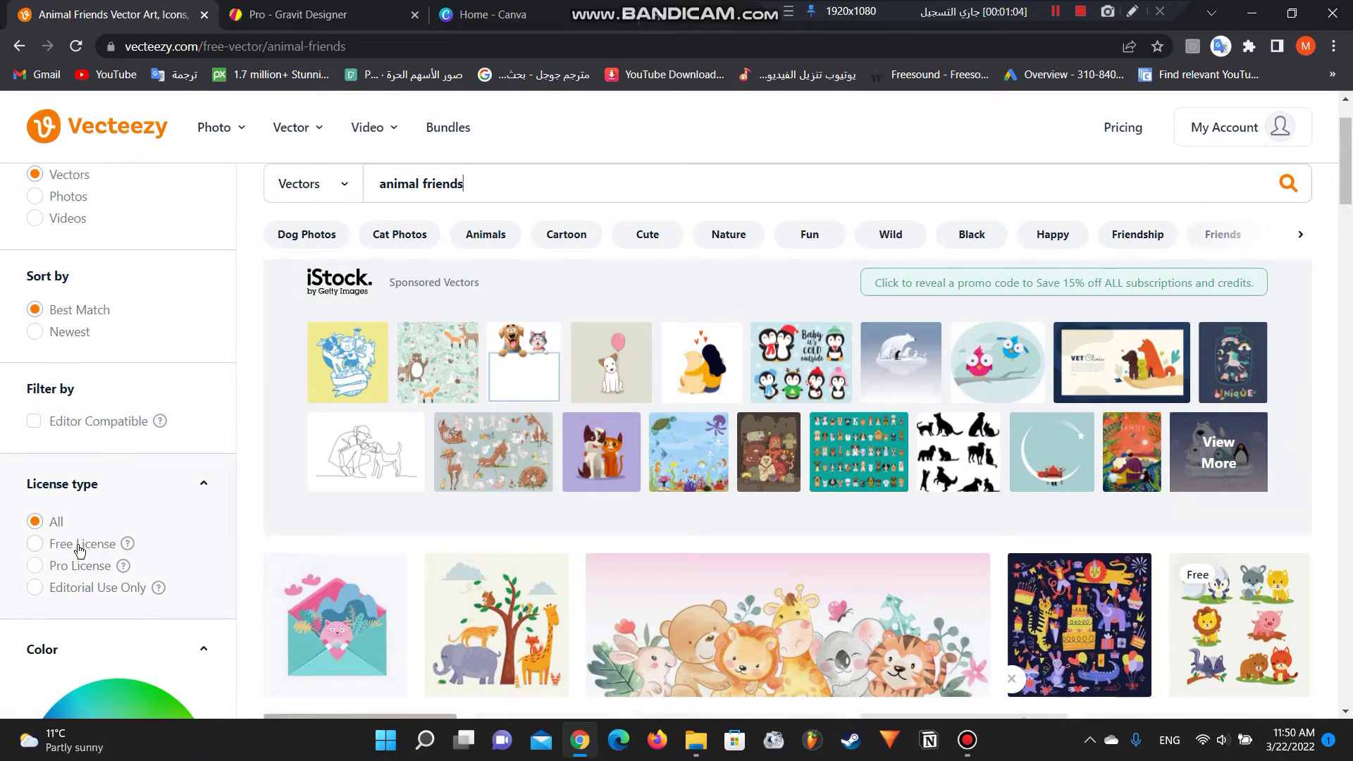
{"action": "left_click", "coordinate": [37, 546]}
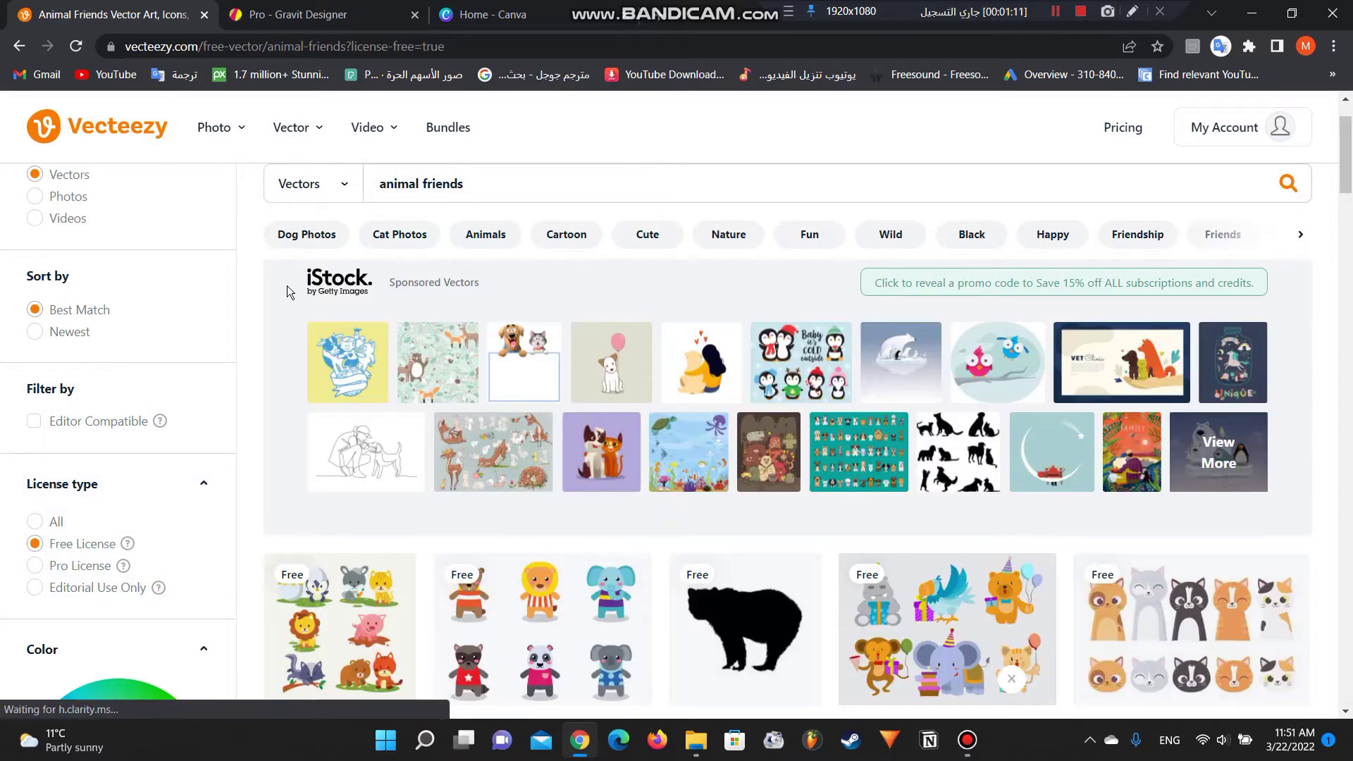
Browse the free results, view the cartoon insects with mushroom house vector without its subscription offer, and return to the results.
{"action": "scroll", "coordinate": [335, 300], "scroll_direction": "down", "scroll_amount": 10}
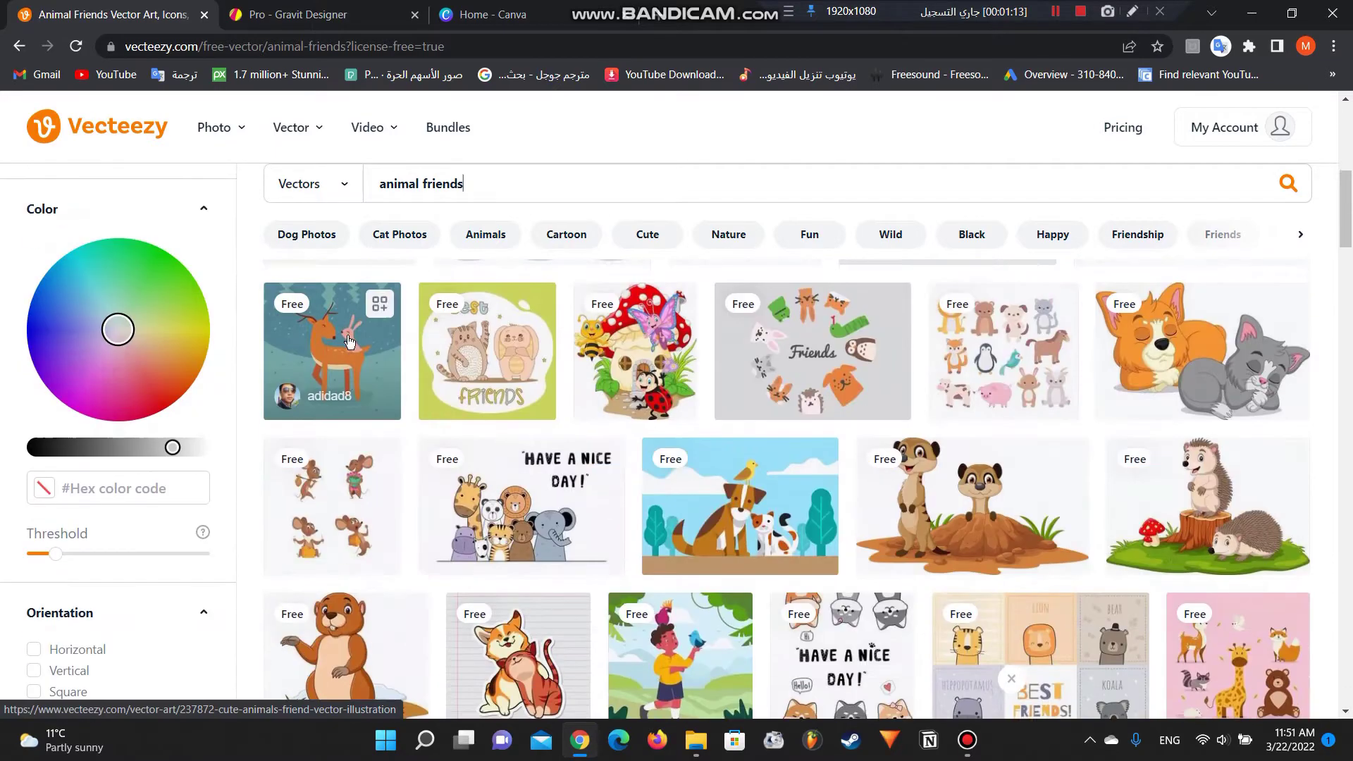
{"action": "scroll", "coordinate": [358, 358], "scroll_direction": "up", "scroll_amount": 5}
{"action": "scroll", "coordinate": [359, 358], "scroll_direction": "up", "scroll_amount": 5}
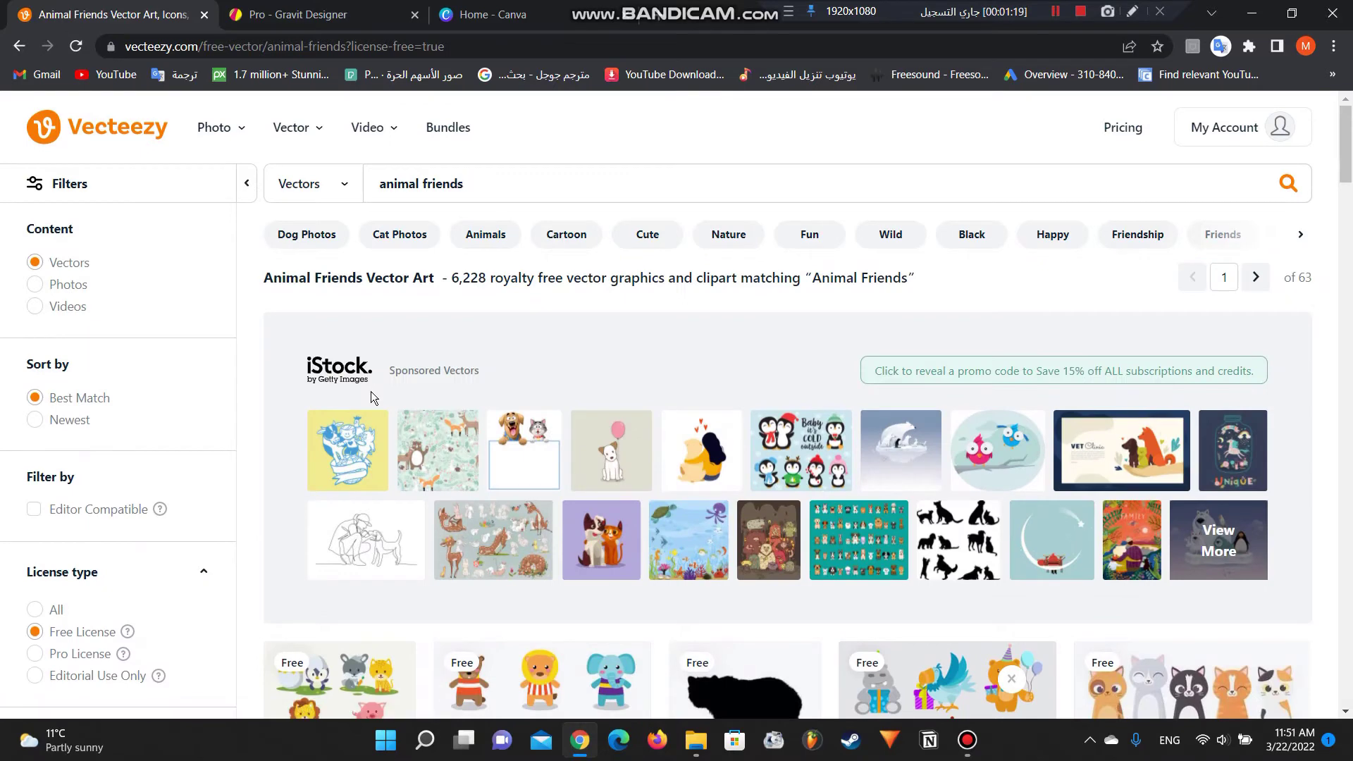
{"action": "scroll", "coordinate": [383, 400], "scroll_direction": "down", "scroll_amount": 3}
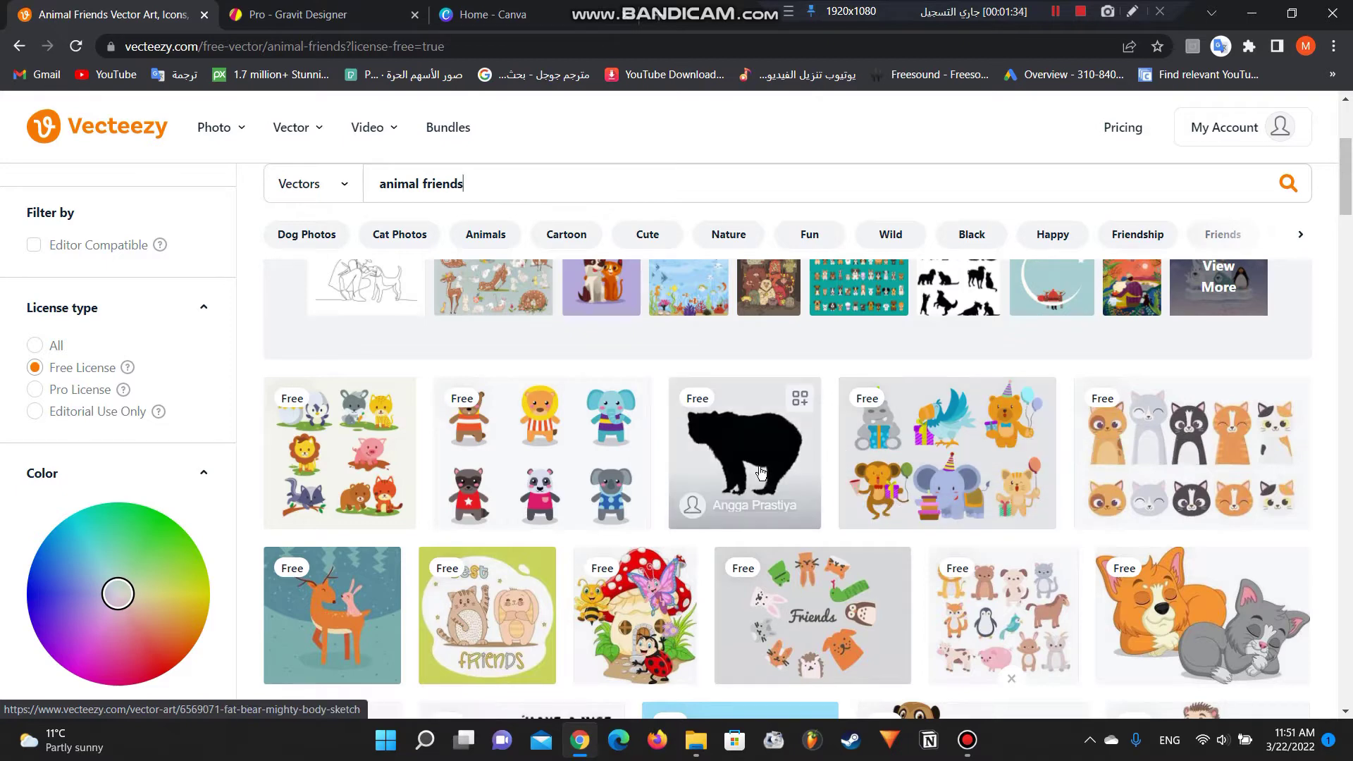
{"action": "scroll", "coordinate": [507, 465], "scroll_direction": "down", "scroll_amount": 3}
{"action": "left_click", "coordinate": [627, 458]}
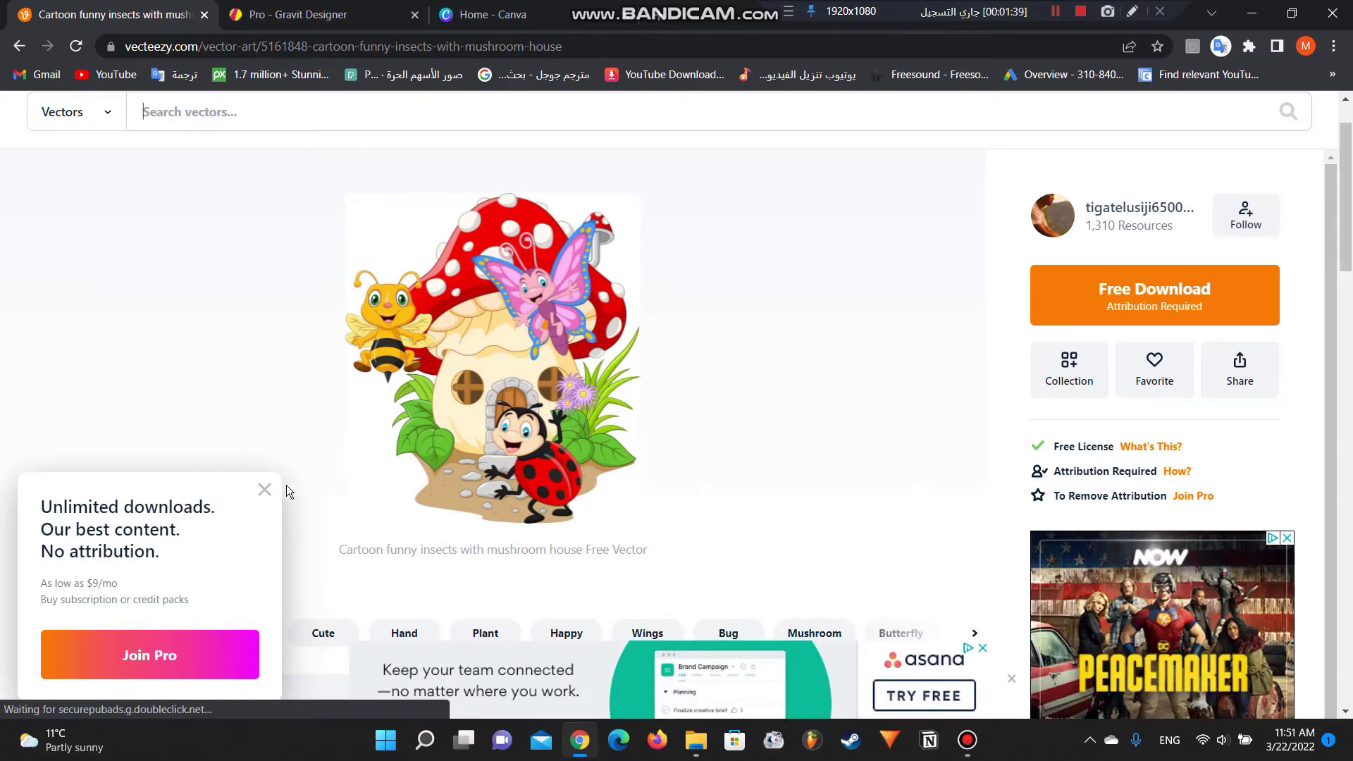
{"action": "left_click", "coordinate": [265, 489]}
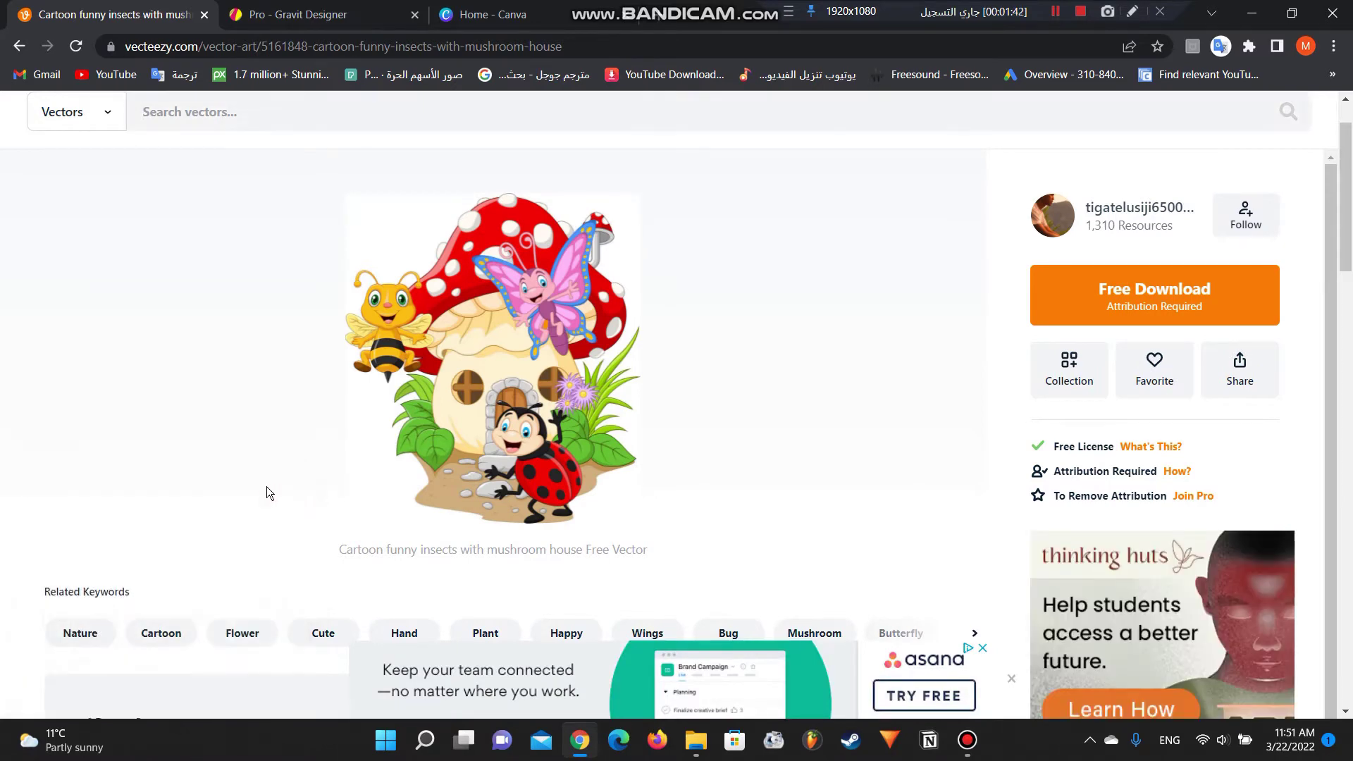
{"action": "scroll", "coordinate": [268, 492], "scroll_direction": "left", "scroll_amount": 5}
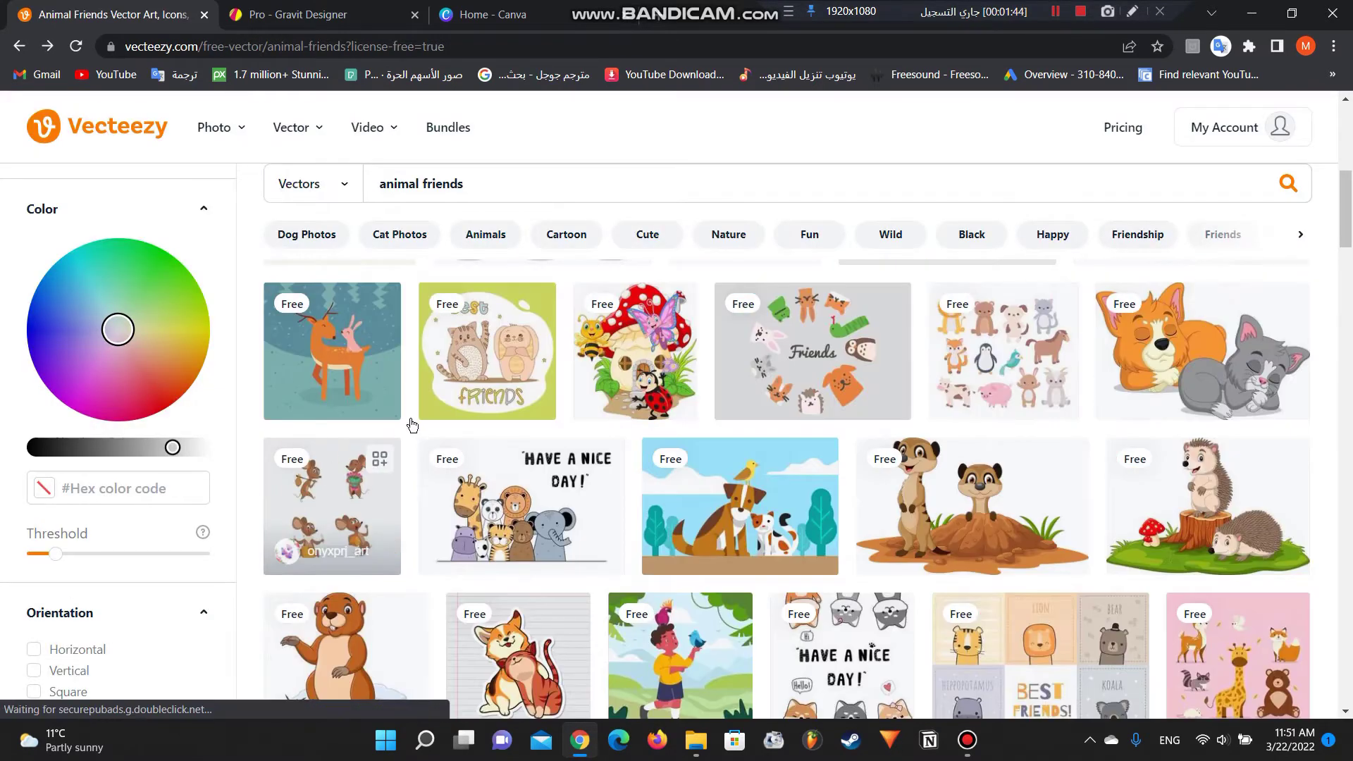
Open the Animal Friends vector from the first row of free results and download it under the Free License.
{"action": "scroll", "coordinate": [1191, 450], "scroll_direction": "down", "scroll_amount": 2}
{"action": "scroll", "coordinate": [1197, 440], "scroll_direction": "up", "scroll_amount": 4}
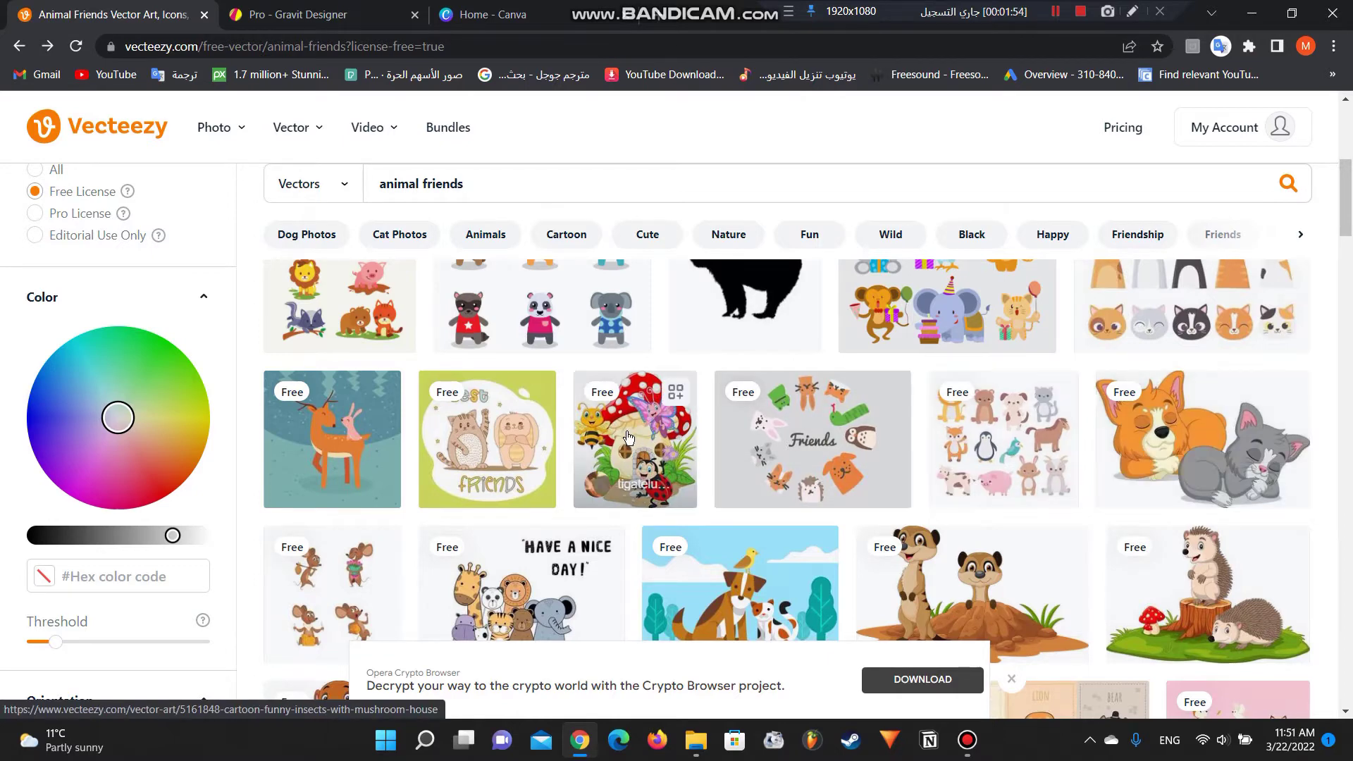
{"action": "scroll", "coordinate": [570, 442], "scroll_direction": "up", "scroll_amount": 2}
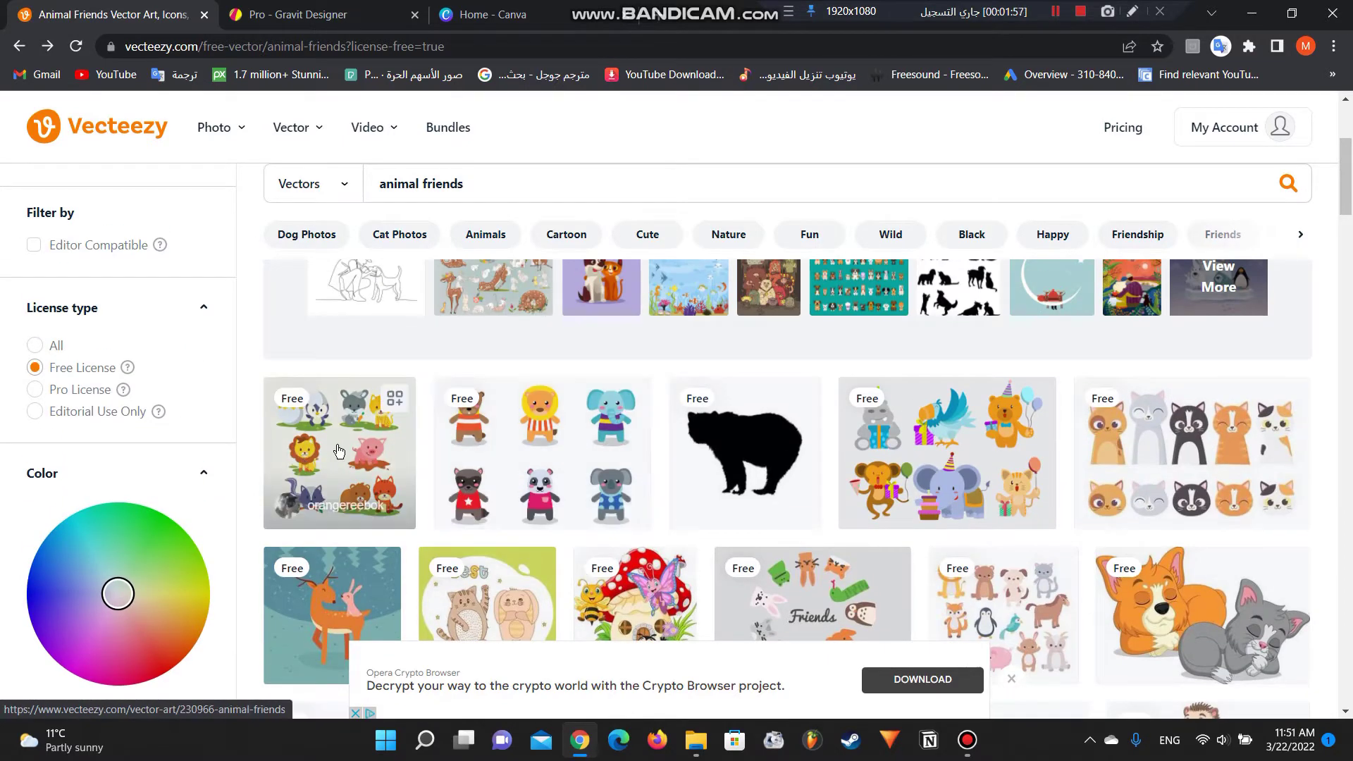
{"action": "left_click", "coordinate": [333, 470]}
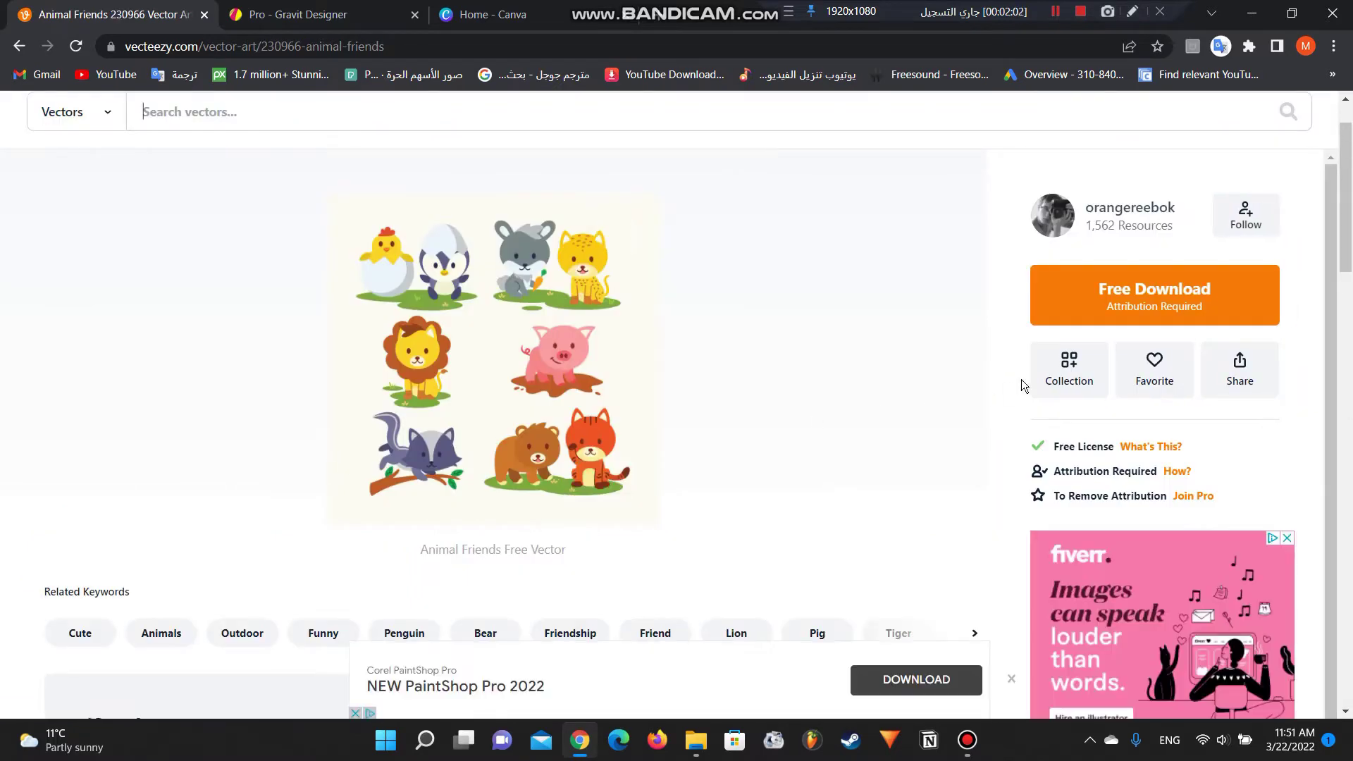
{"action": "left_click", "coordinate": [1135, 305]}
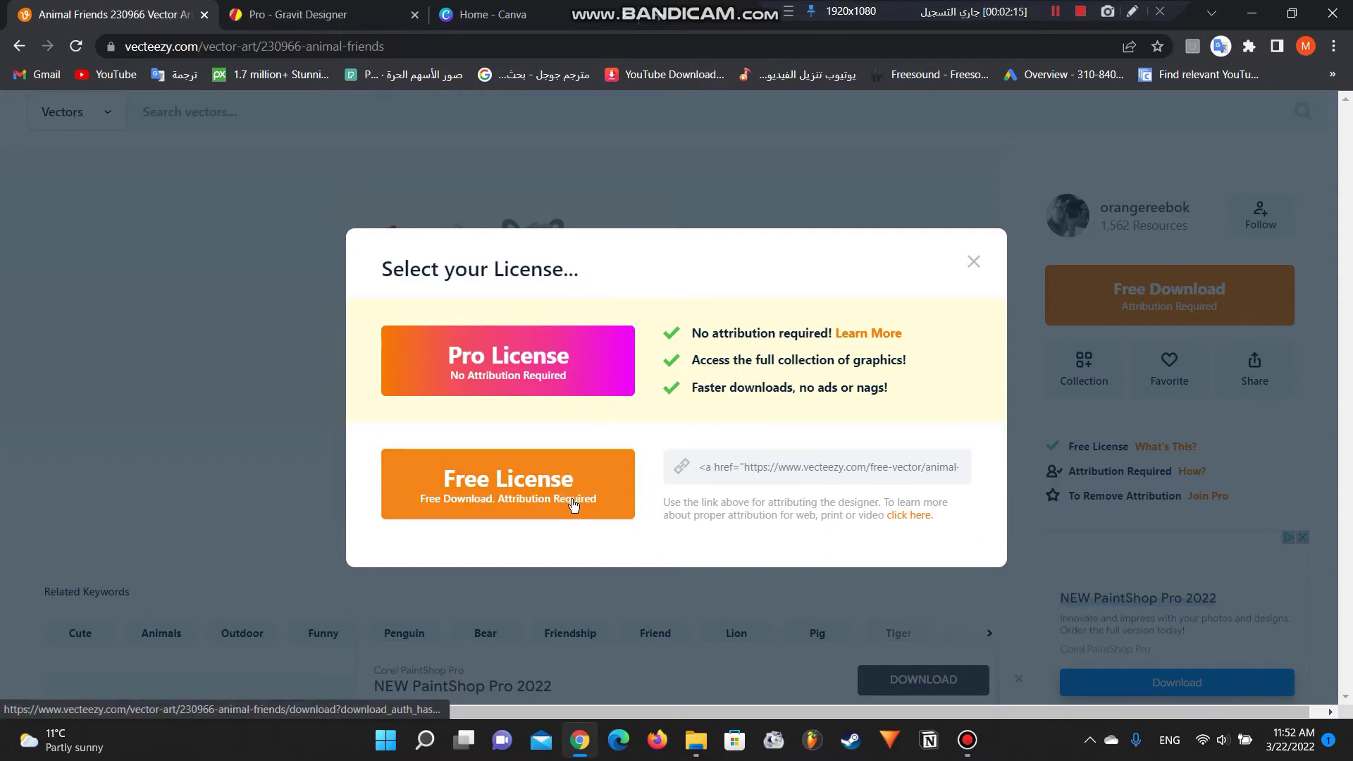
{"action": "left_click", "coordinate": [537, 488]}
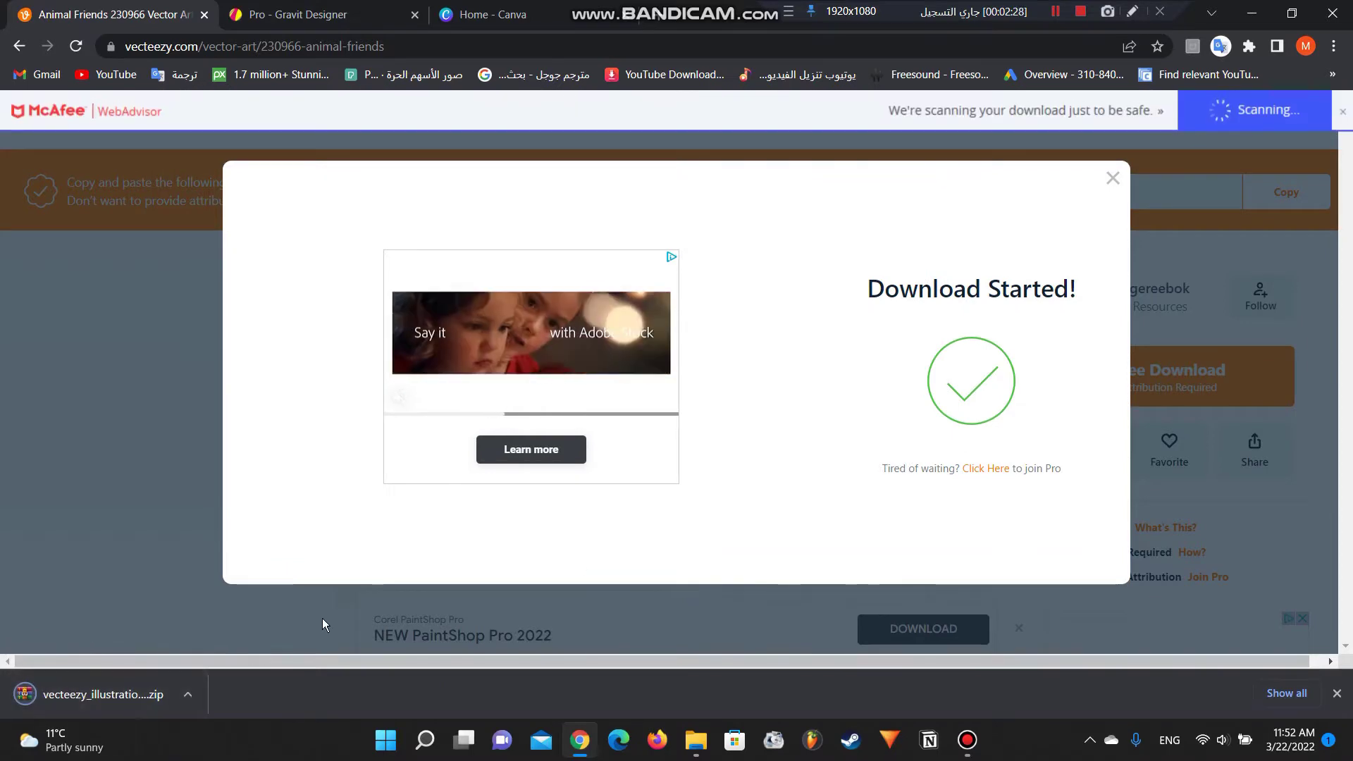
{"action": "left_click", "coordinate": [1129, 200]}
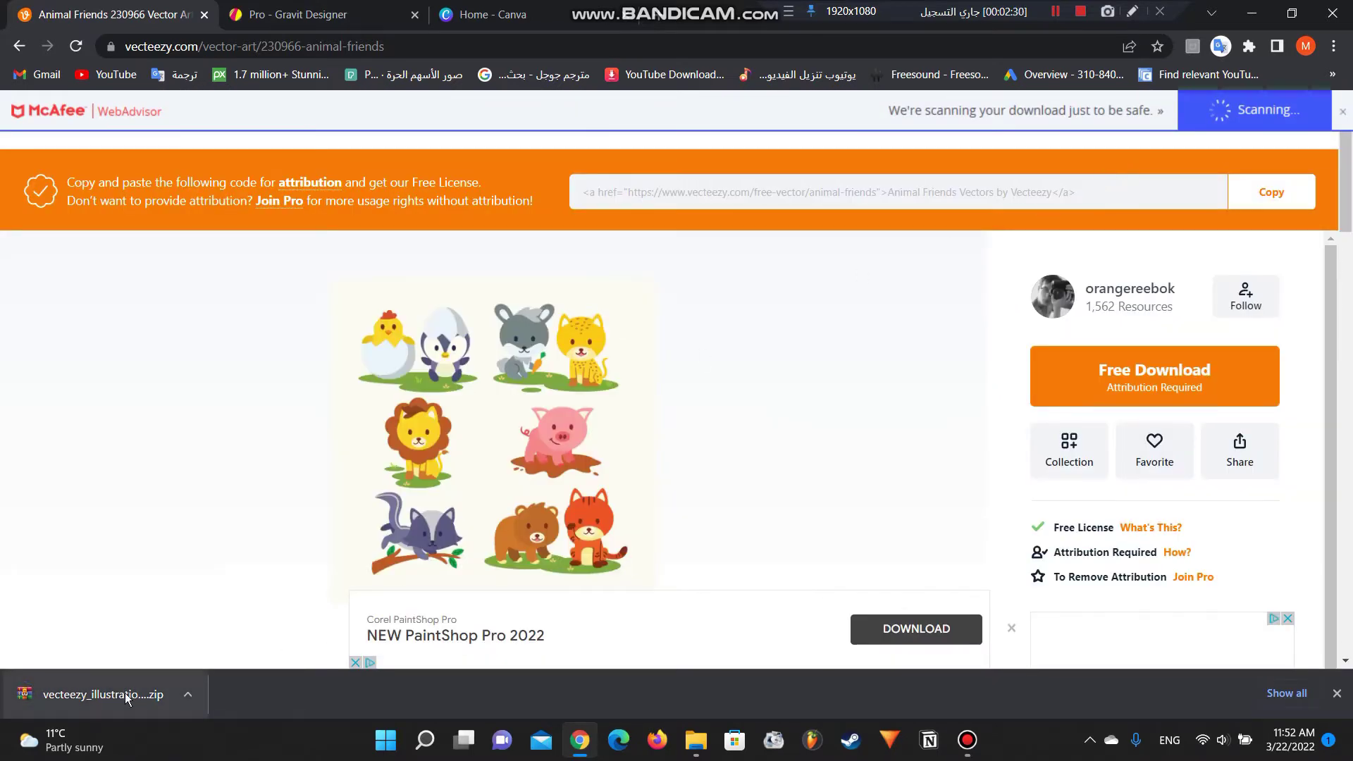
Switch to File Explorer's Downloads folder and maximize its window.
{"action": "left_click", "coordinate": [696, 740]}
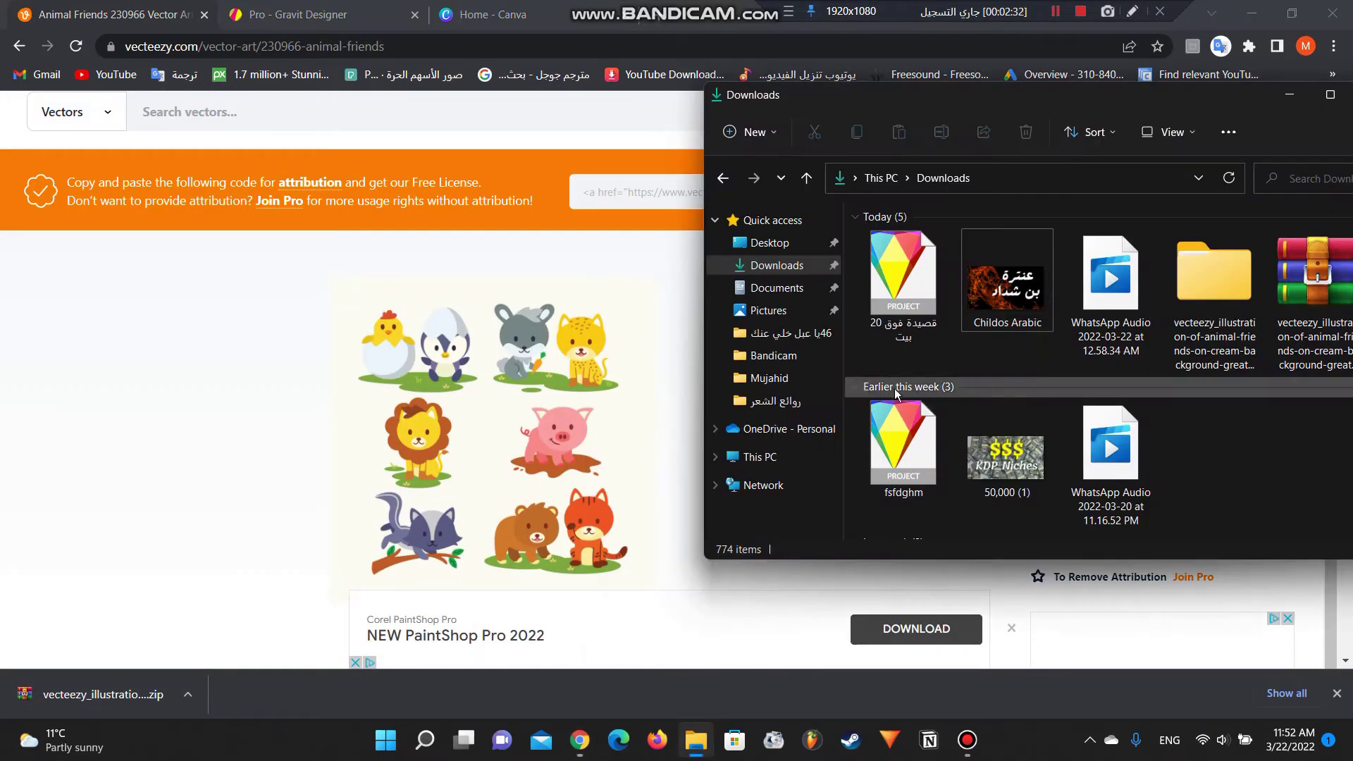
{"action": "right_click", "coordinate": [1235, 426]}
{"action": "mouse_move", "coordinate": [1114, 436]}
{"action": "left_click", "coordinate": [1184, 471]}
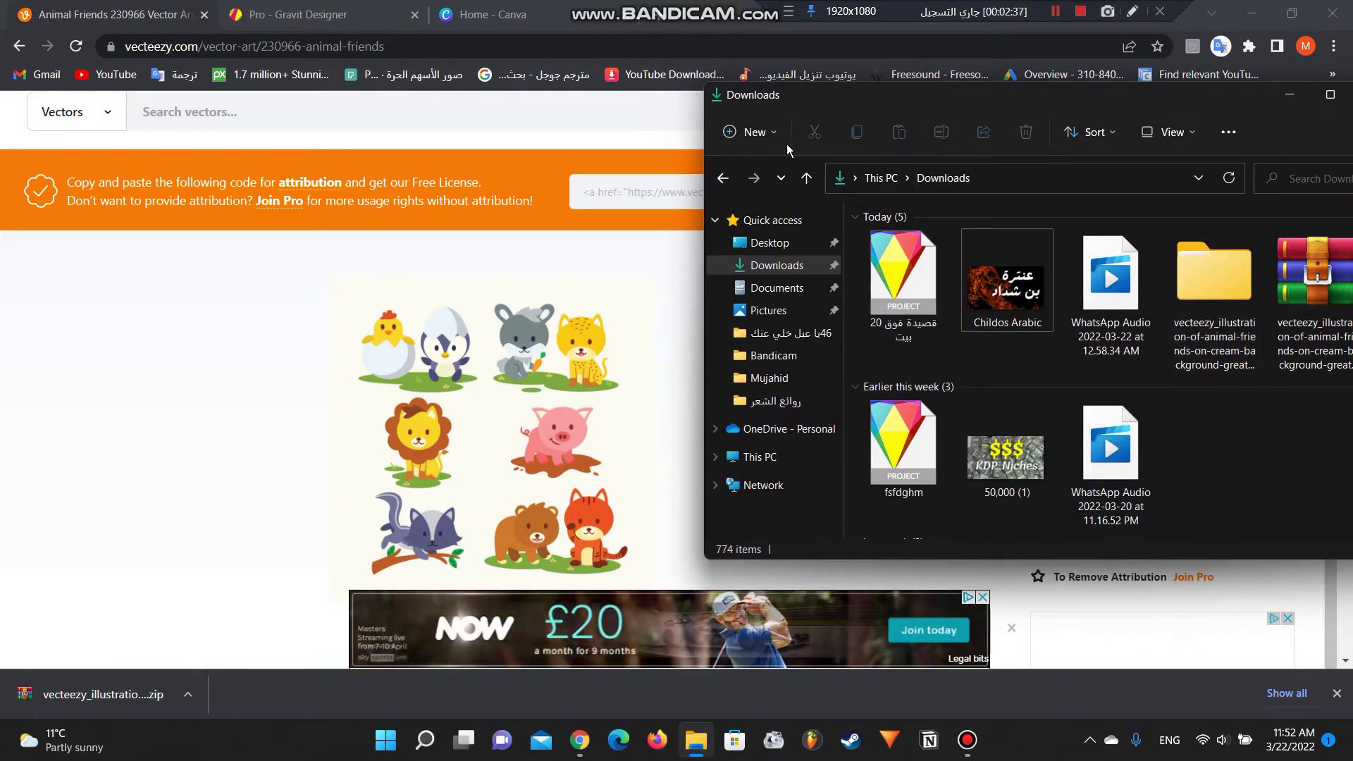
{"action": "right_click", "coordinate": [1205, 425]}
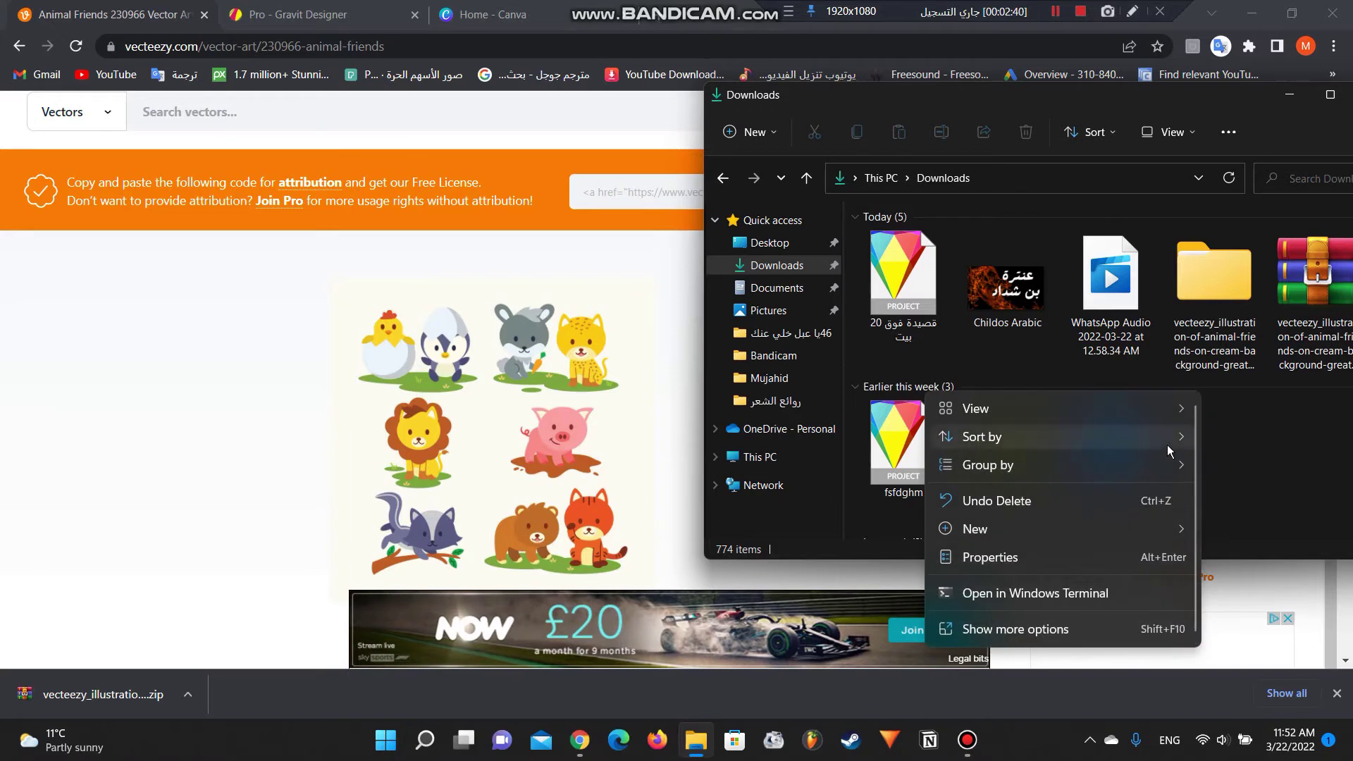
{"action": "key", "text": "Escape"}
{"action": "left_click", "coordinate": [1330, 94]}
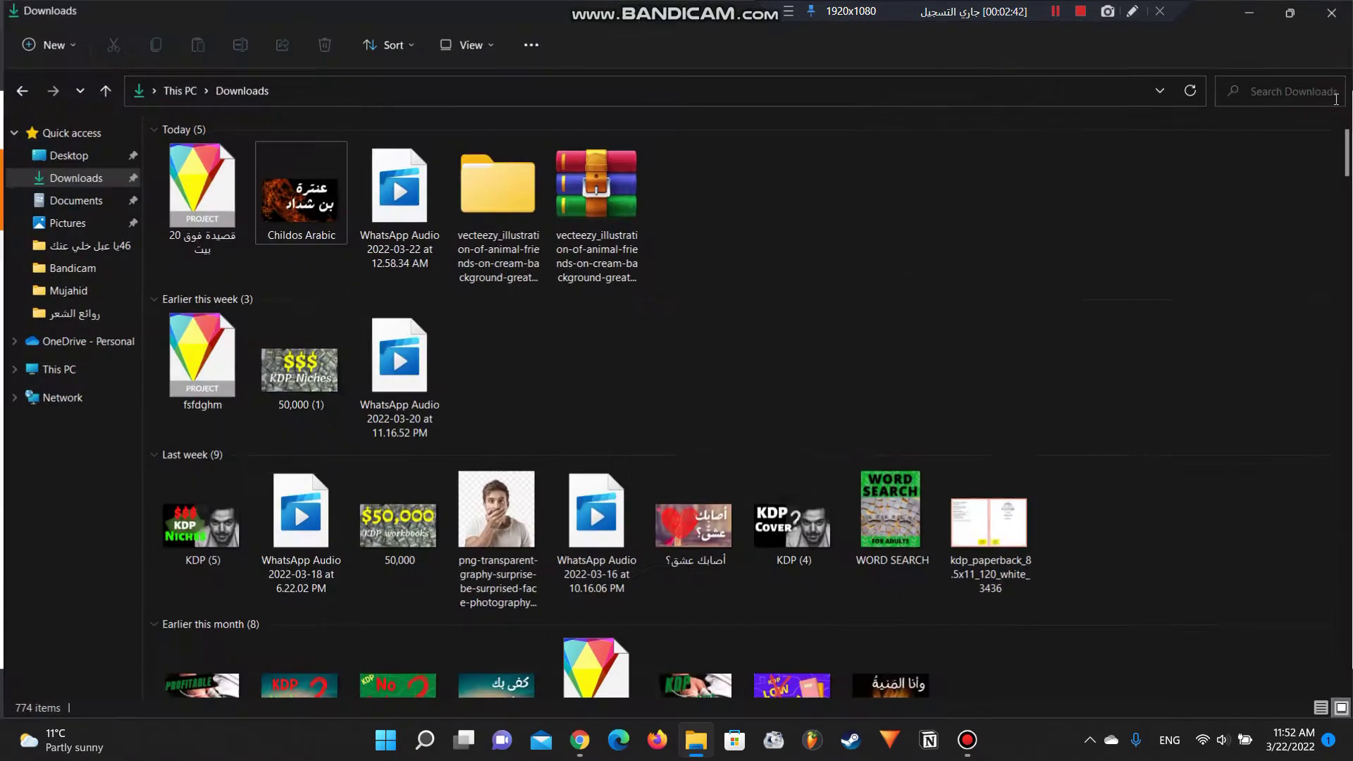
Extract the downloaded animal friends archive, replacing the existing files, and move the extracted folder's window toward the middle of the screen.
{"action": "left_click", "coordinate": [614, 192]}
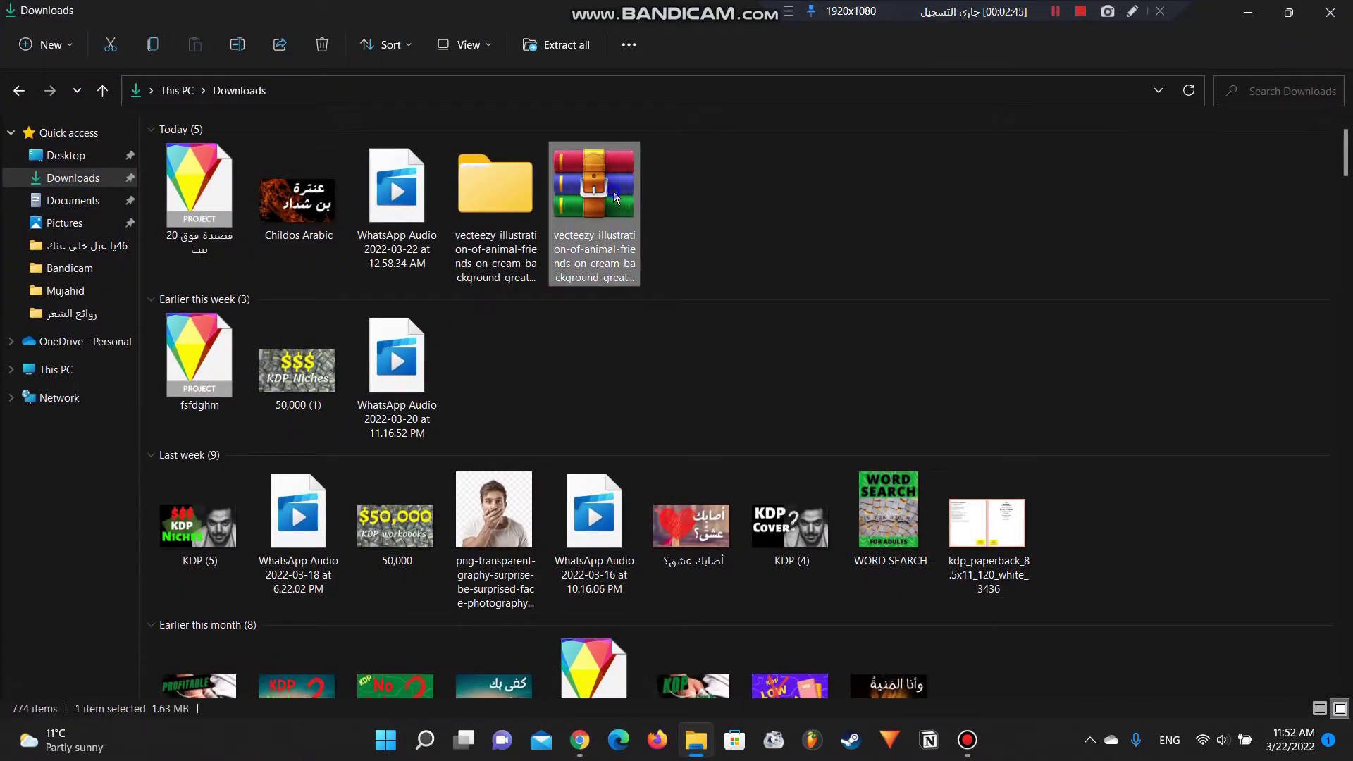
{"action": "right_click", "coordinate": [613, 192]}
{"action": "left_click", "coordinate": [703, 310]}
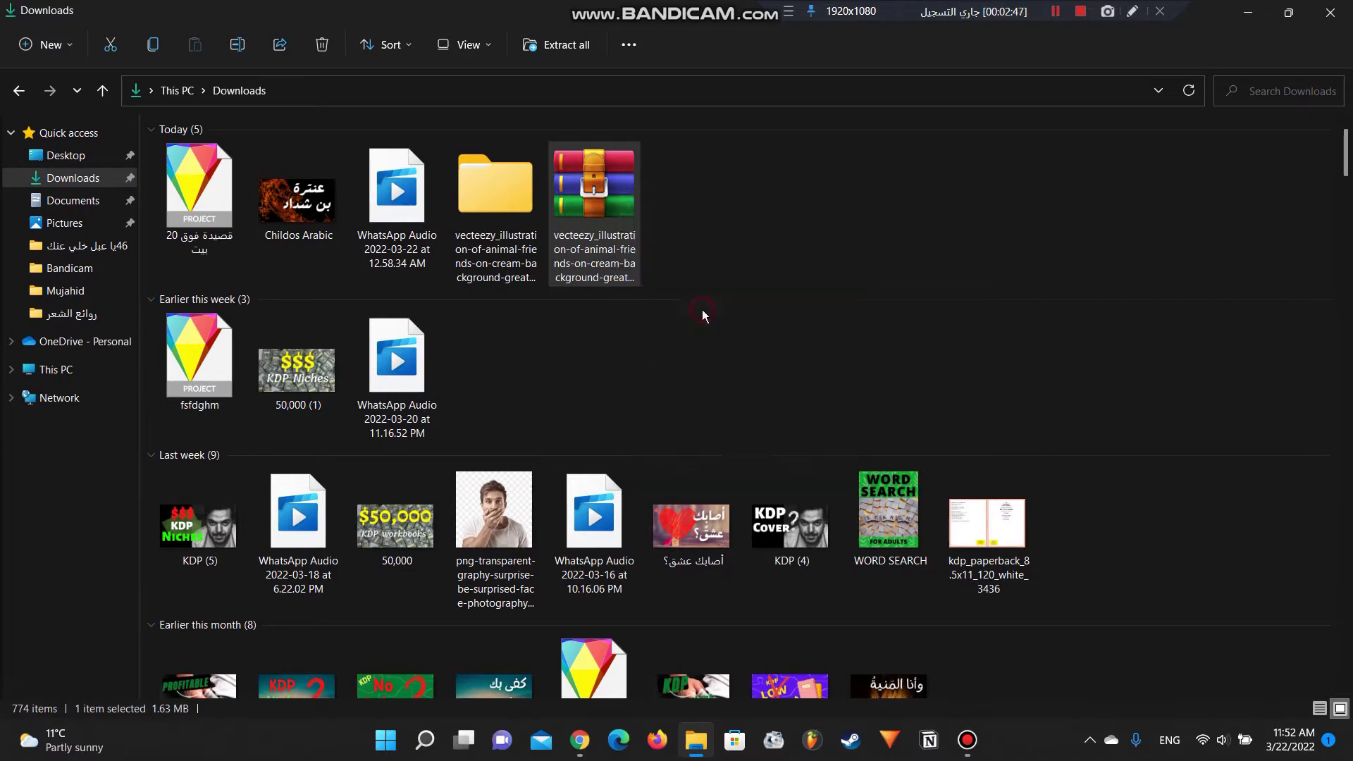
{"action": "left_click", "coordinate": [817, 547]}
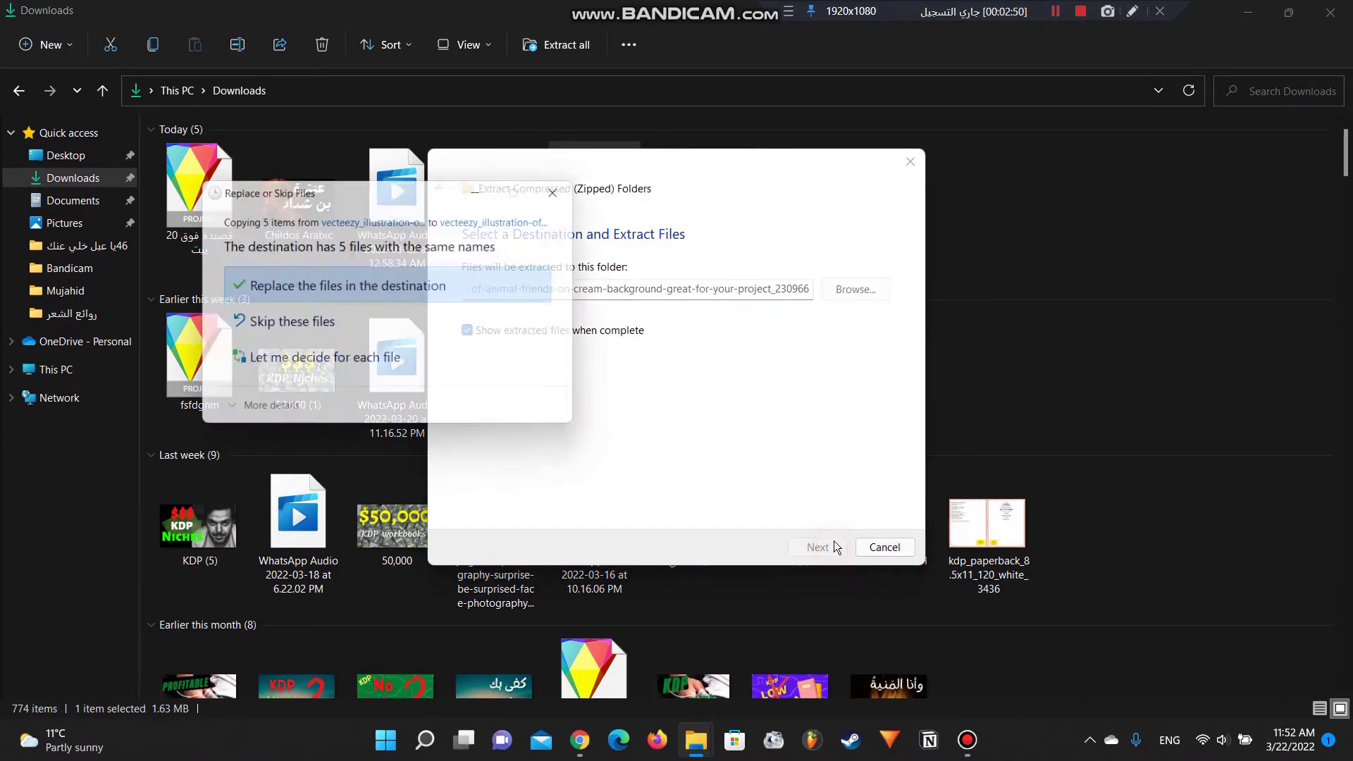
{"action": "left_click", "coordinate": [403, 291]}
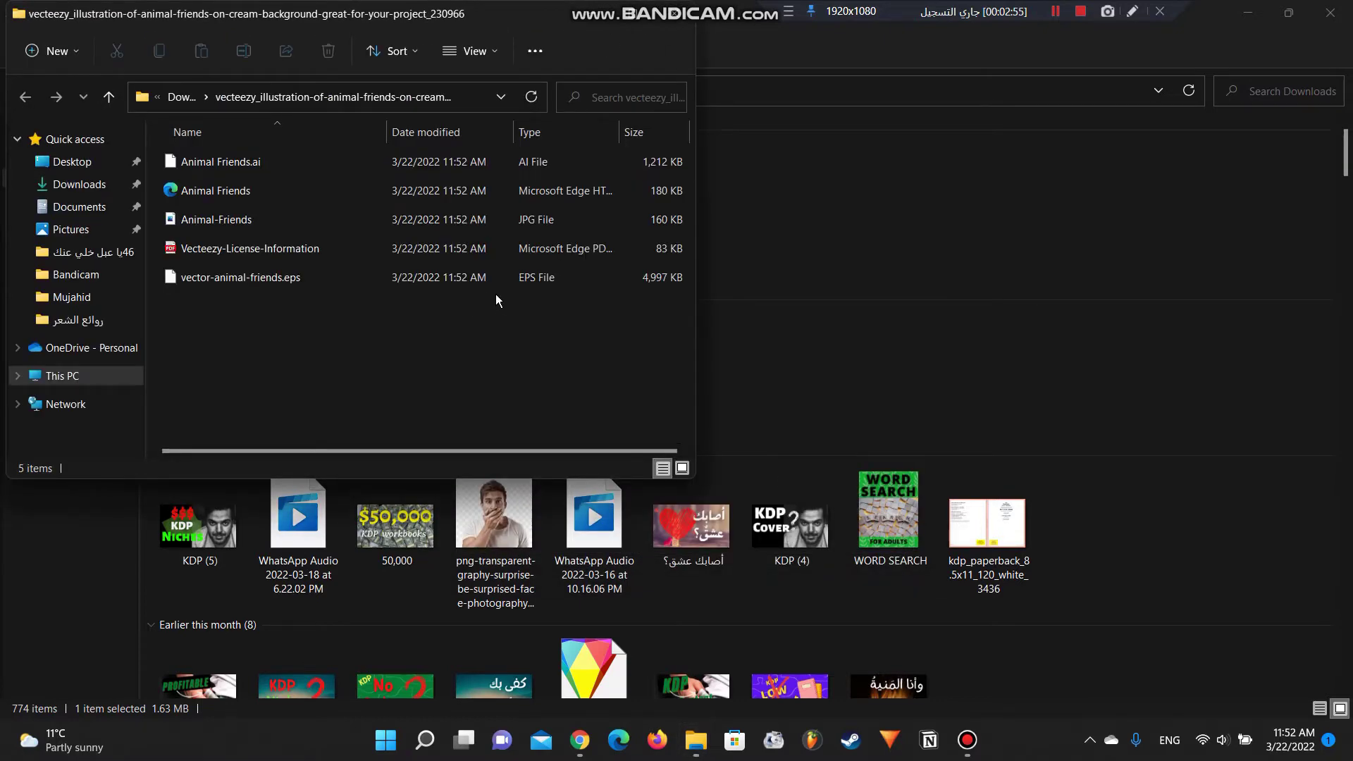
{"action": "left_click_drag", "start_coordinate": [536, 28], "coordinate": [938, 201]}
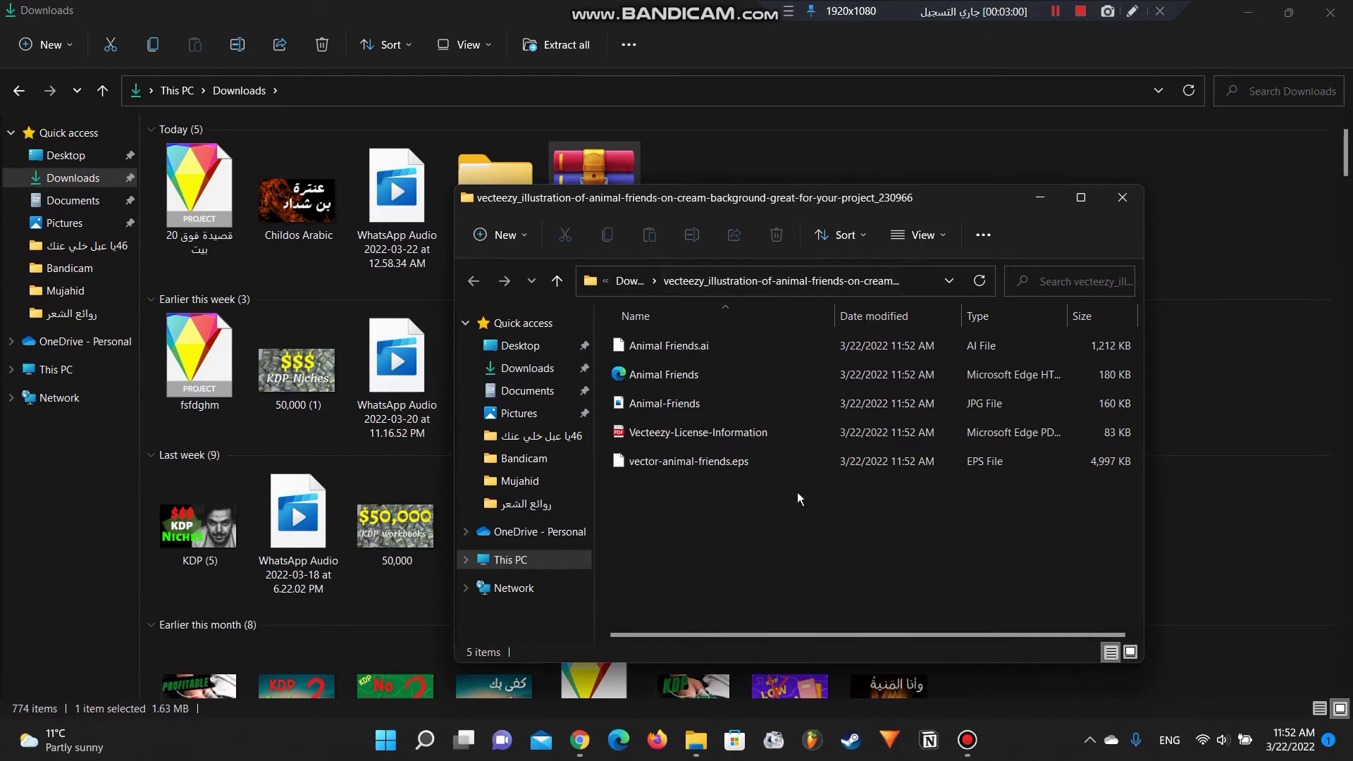
Close the Downloads window, return to the browser, and start the Gravit Designer web app from its site.
{"action": "left_click", "coordinate": [1330, 12]}
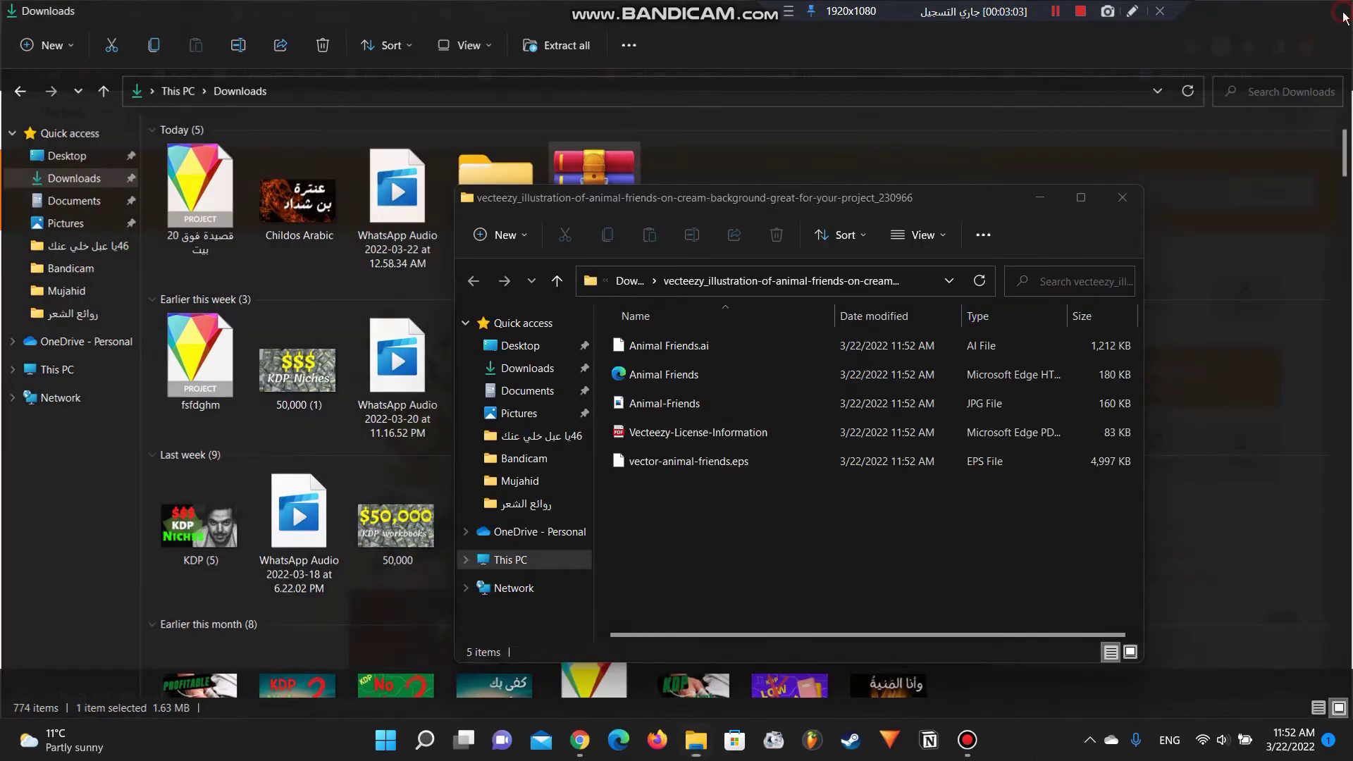
{"action": "left_click", "coordinate": [210, 344]}
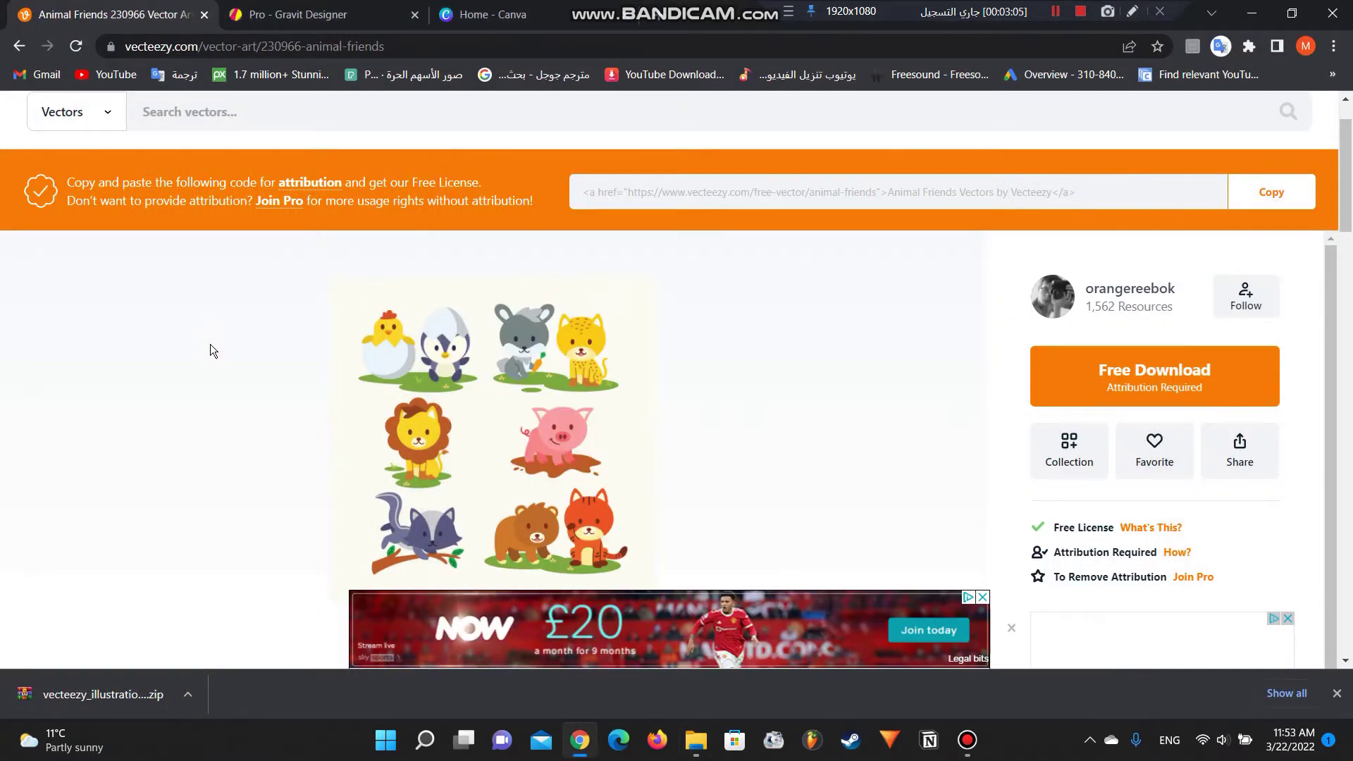
{"action": "mouse_move", "coordinate": [483, 454]}
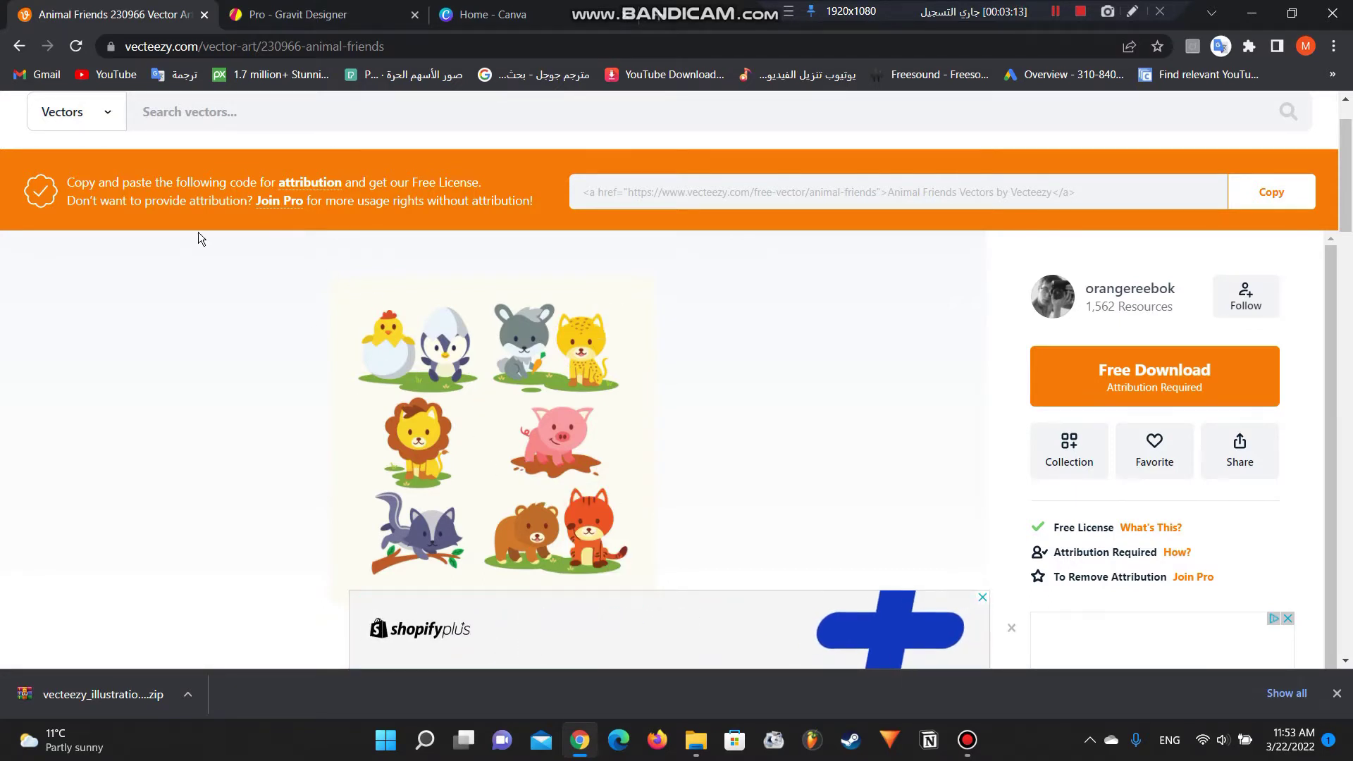
{"action": "left_click", "coordinate": [274, 13]}
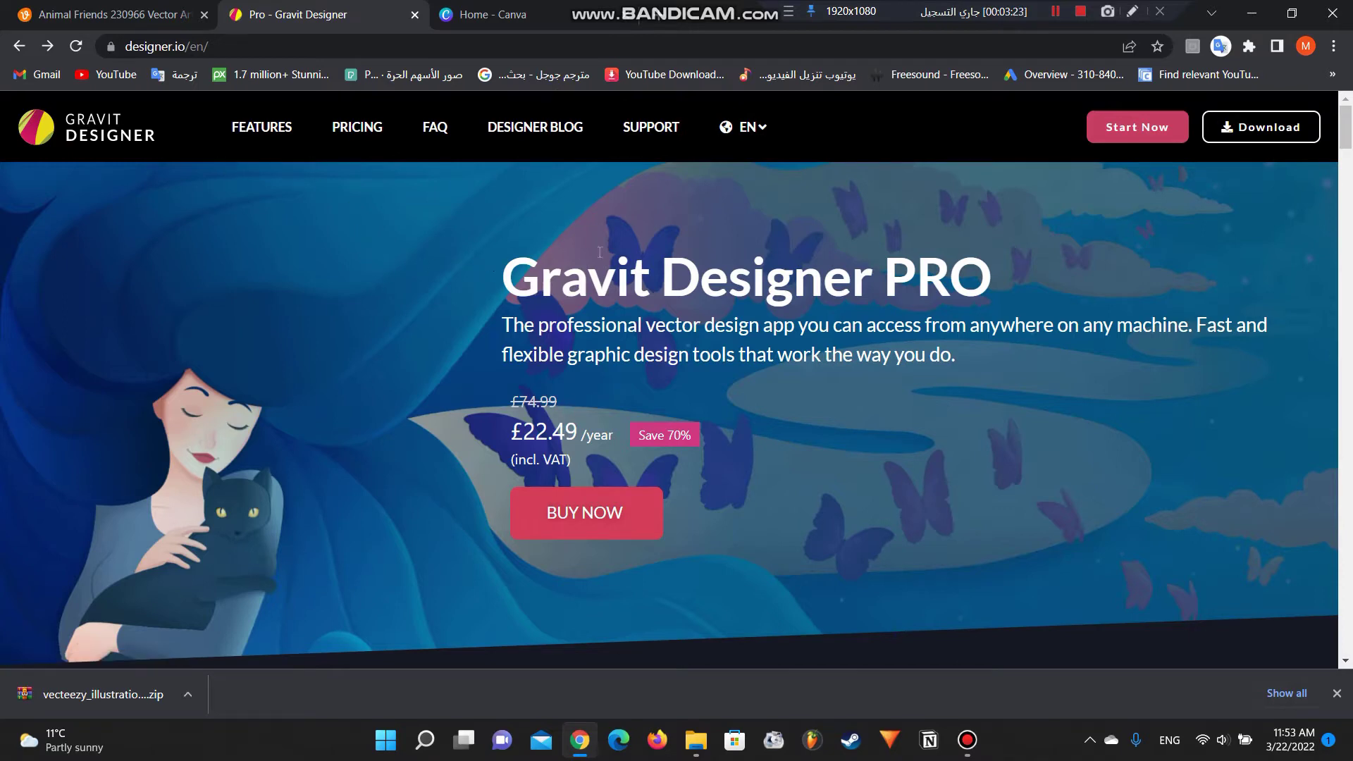
{"action": "left_click", "coordinate": [1122, 137]}
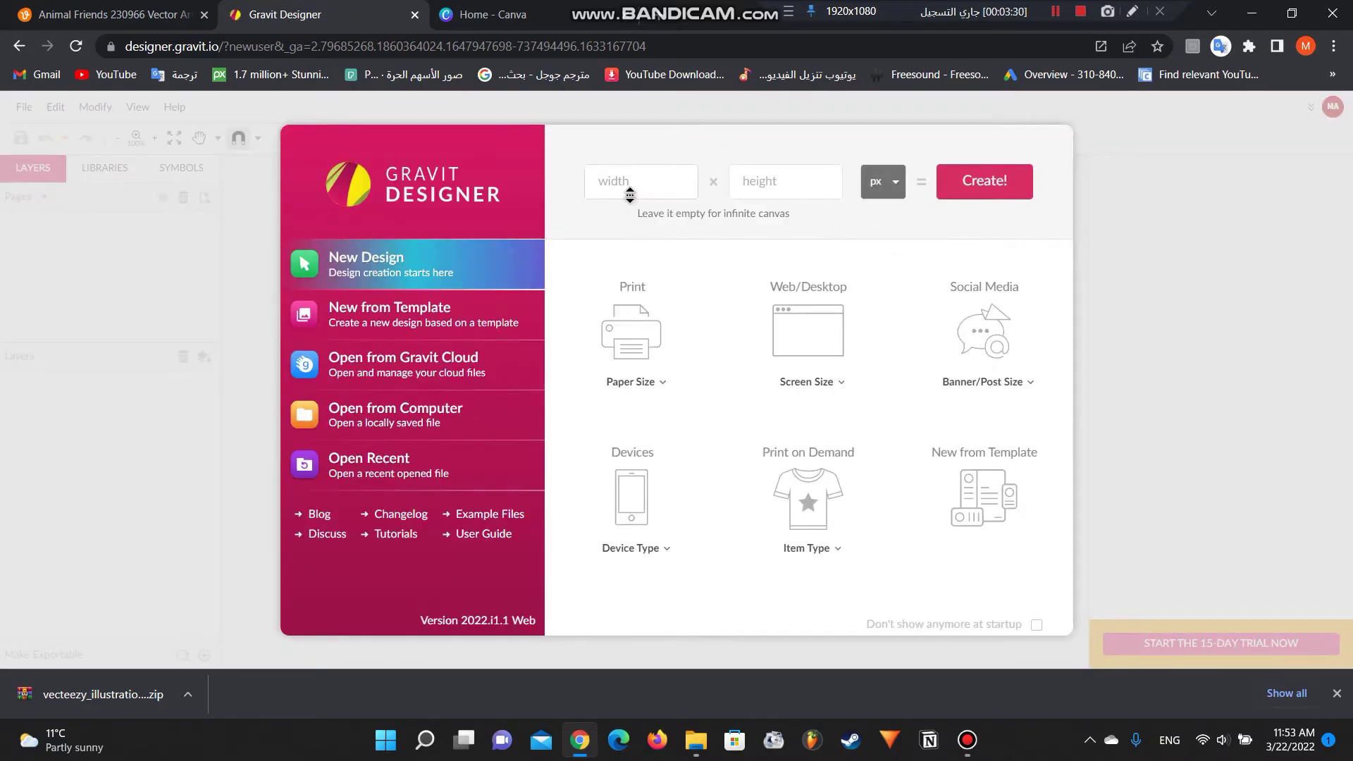
Set the new design's width to 8.5 and its height to 11.
{"action": "left_click", "coordinate": [629, 195]}
{"action": "type", "text": "0"}
{"action": "double_click", "coordinate": [631, 184]}
{"action": "type", "text": "8.5"}
{"action": "left_click", "coordinate": [775, 183]}
{"action": "type", "text": "0"}
{"action": "double_click", "coordinate": [778, 184]}
{"action": "type", "text": "11"}
Choose inches as the size unit and create the design.
{"action": "left_click", "coordinate": [889, 183]}
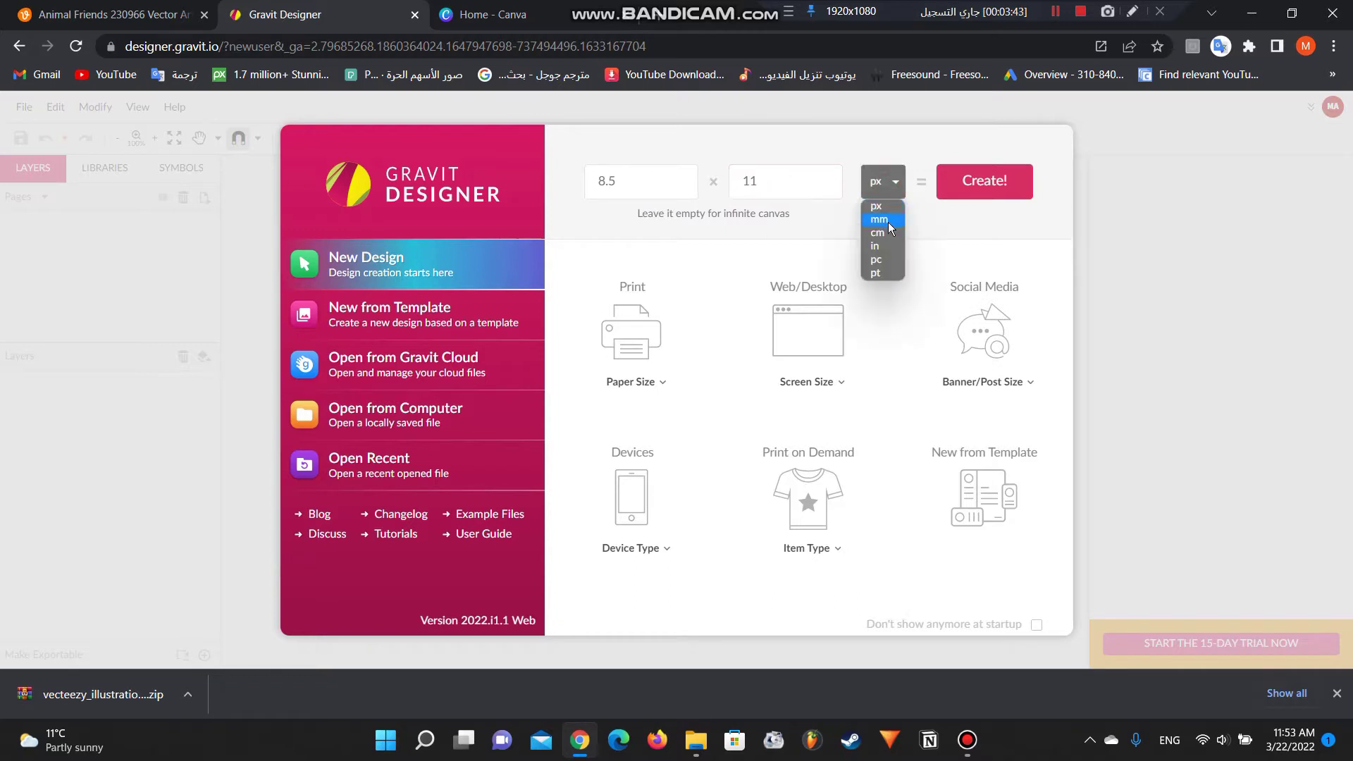
{"action": "left_click", "coordinate": [886, 246]}
{"action": "left_click", "coordinate": [879, 193]}
{"action": "left_click", "coordinate": [885, 245]}
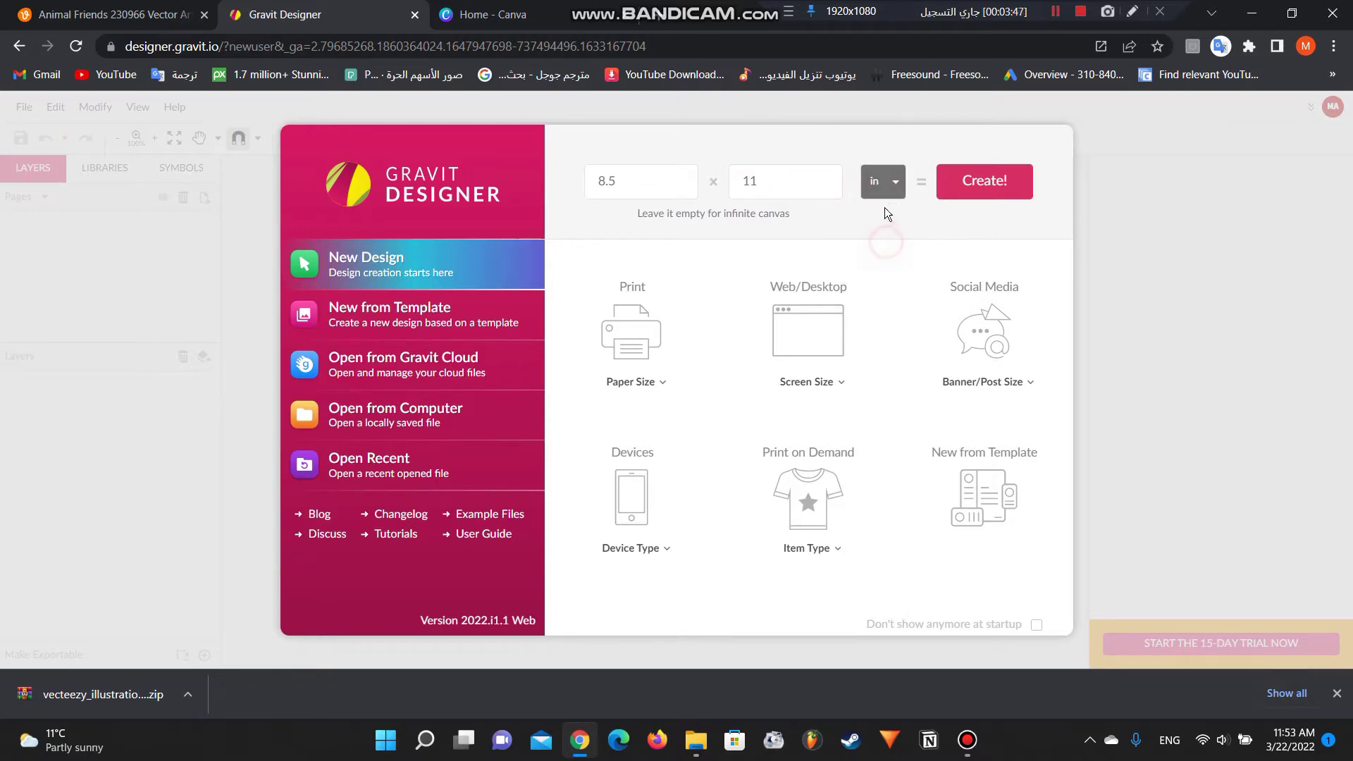
{"action": "left_click", "coordinate": [1001, 183]}
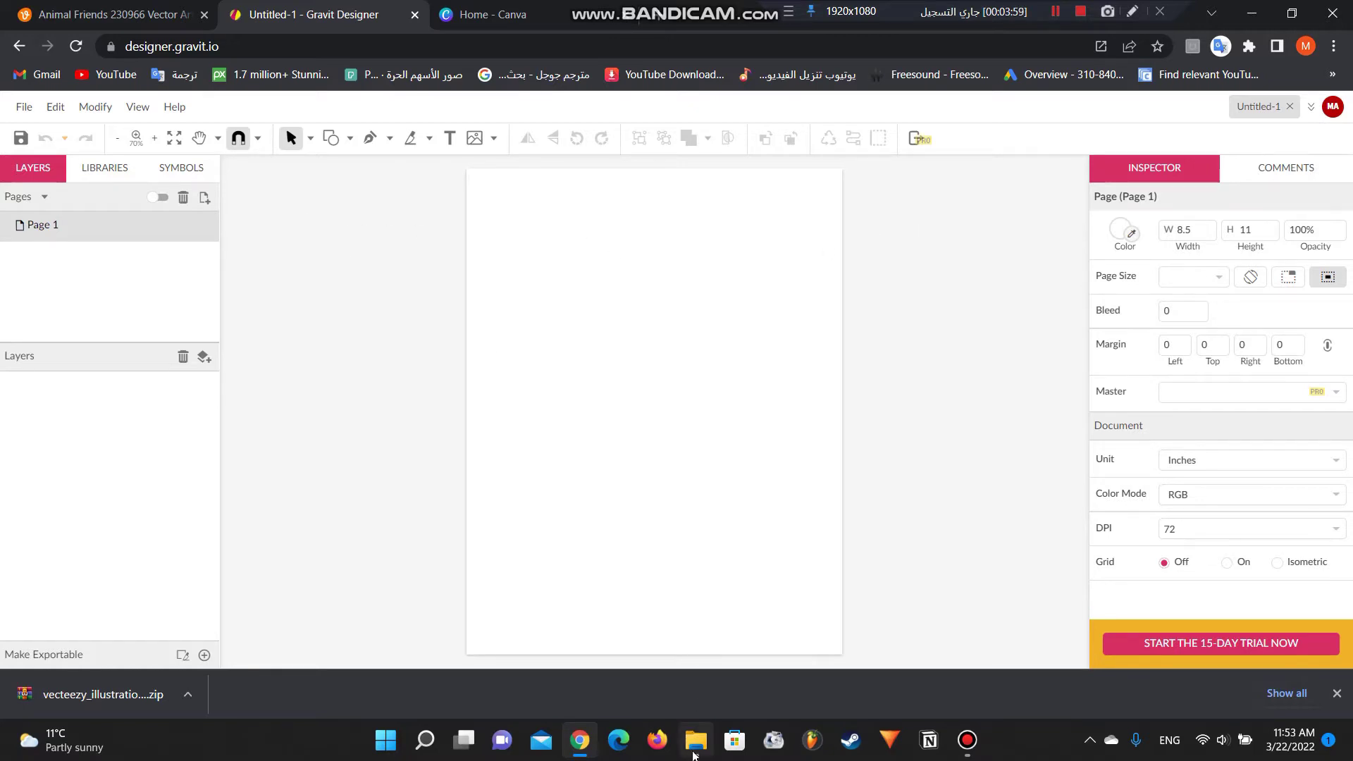
Import the Animal Friends browser-type file from the extracted folder onto the blank page.
{"action": "left_click", "coordinate": [697, 740]}
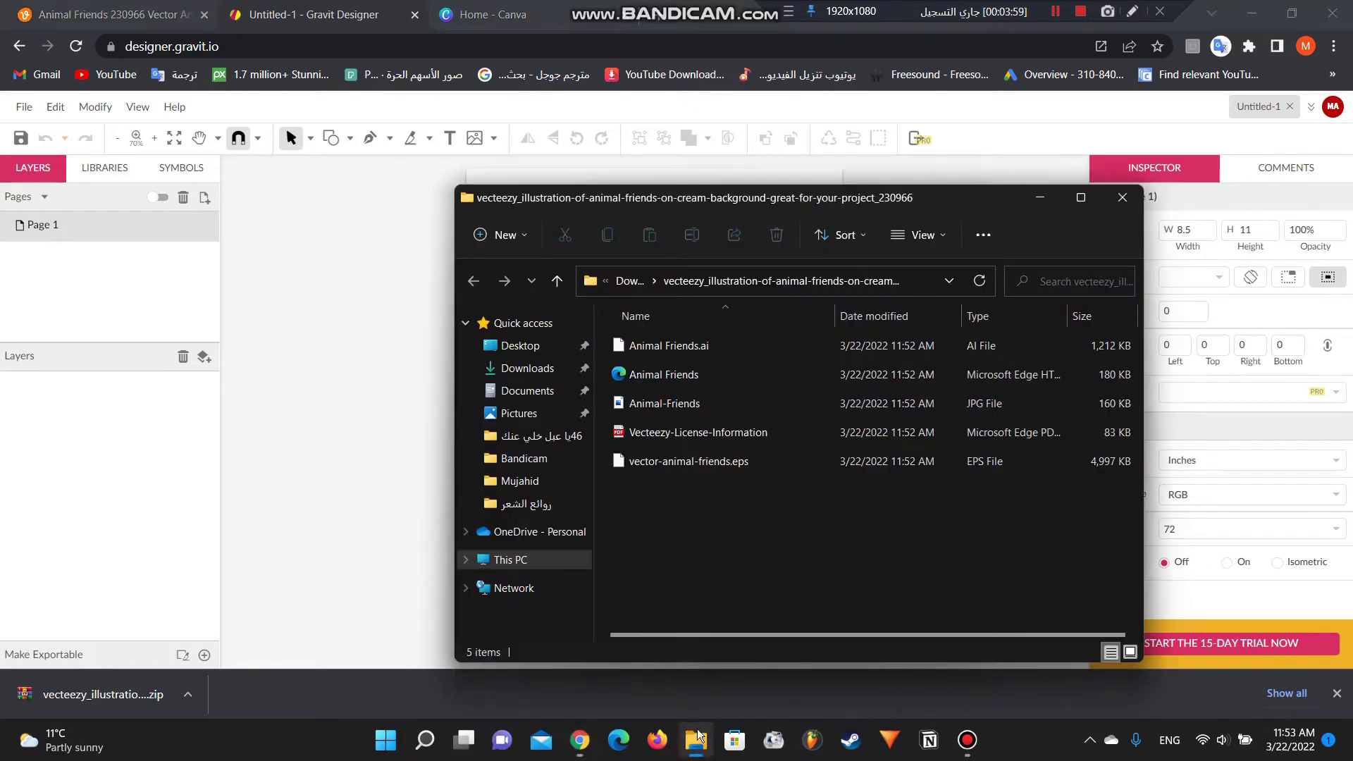
{"action": "left_click", "coordinate": [668, 375]}
{"action": "left_click_drag", "start_coordinate": [956, 200], "coordinate": [1181, 84]}
{"action": "left_click_drag", "start_coordinate": [935, 259], "coordinate": [507, 320]}
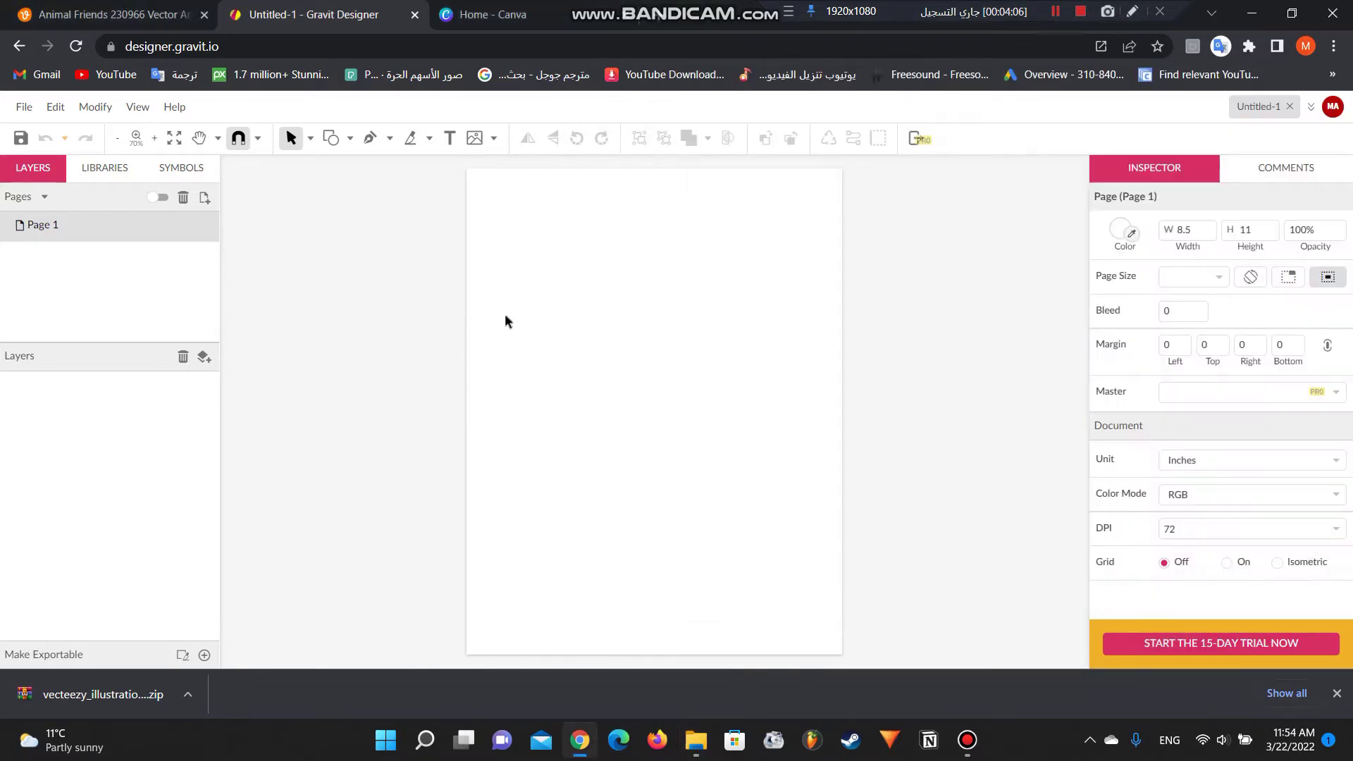
{"action": "left_click", "coordinate": [402, 303]}
{"action": "left_click_drag", "start_coordinate": [573, 395], "coordinate": [583, 280]}
{"action": "left_click", "coordinate": [392, 259]}
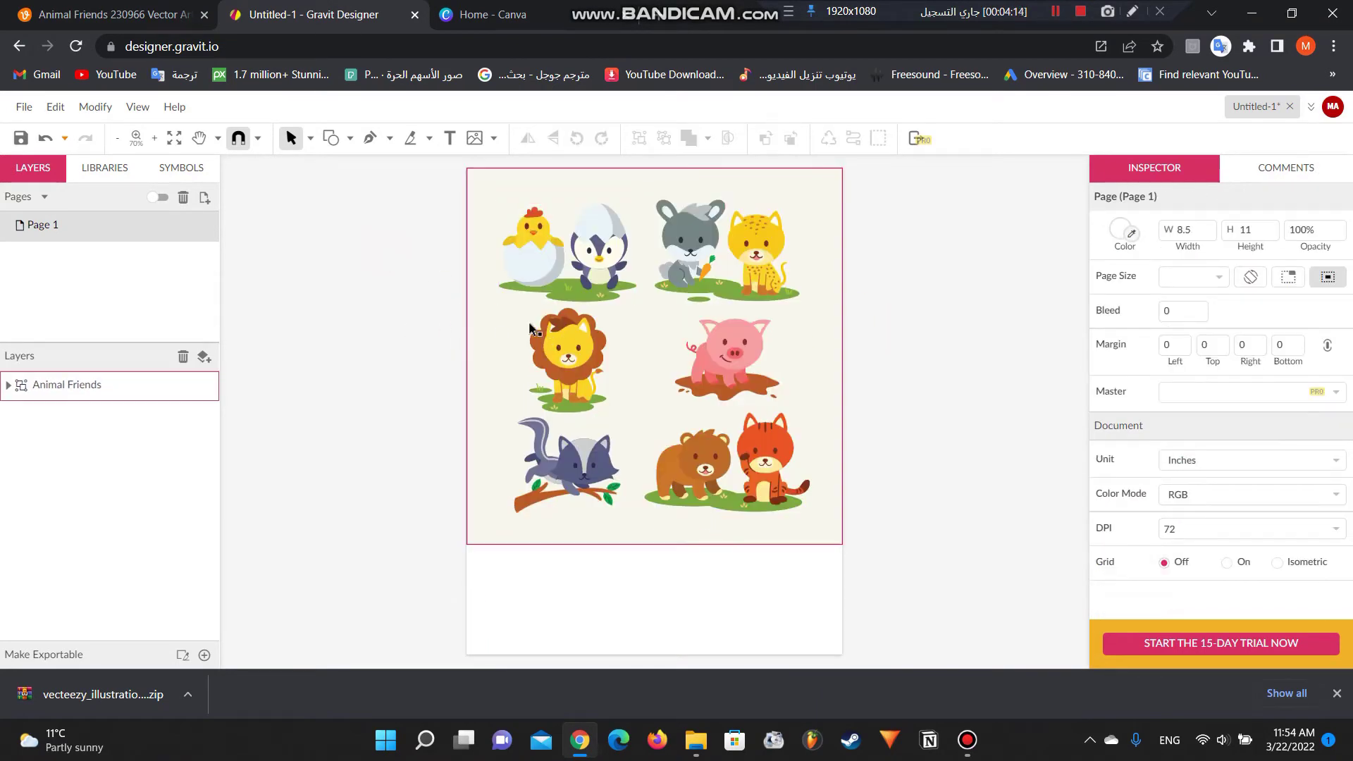
Delete the cream background rectangle from the Animal Friends artwork.
{"action": "left_click", "coordinate": [626, 361]}
{"action": "double_click", "coordinate": [643, 381]}
{"action": "left_click_drag", "start_coordinate": [465, 361], "coordinate": [642, 416]}
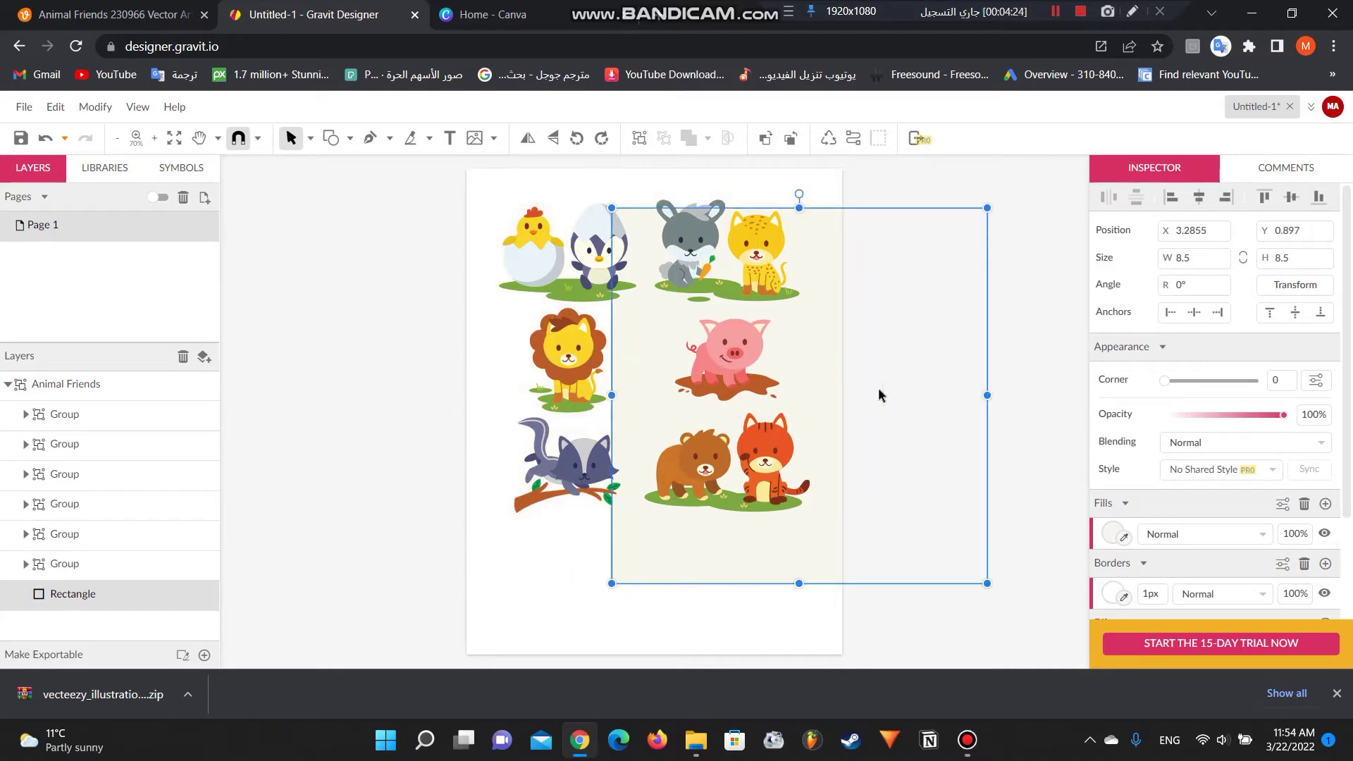
{"action": "key", "text": "Delete"}
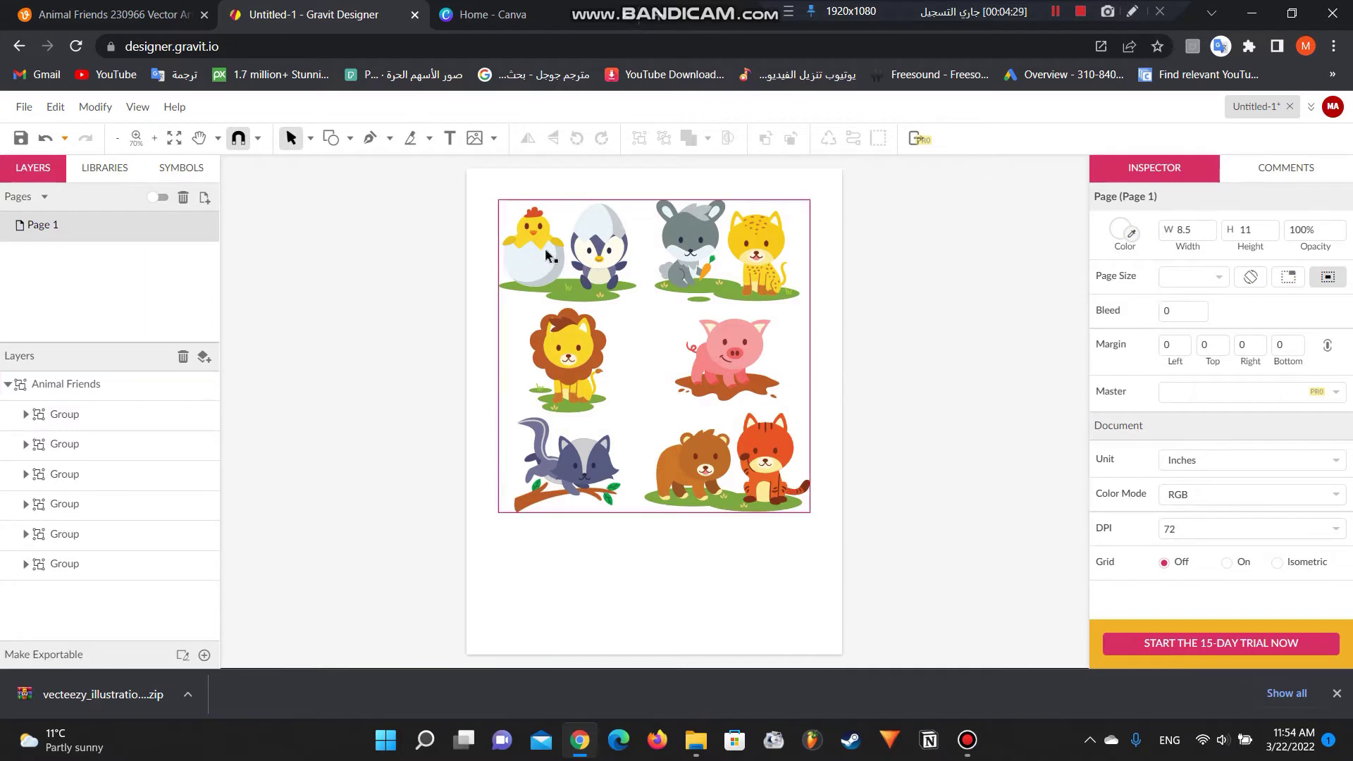
Add five more pages to the document and display all pages together on the canvas.
{"action": "left_click", "coordinate": [701, 314]}
{"action": "left_click", "coordinate": [204, 197]}
{"action": "left_click", "coordinate": [205, 197]}
{"action": "left_click", "coordinate": [204, 198]}
{"action": "left_click", "coordinate": [204, 197]}
{"action": "left_click", "coordinate": [204, 198]}
{"action": "left_click", "coordinate": [156, 203]}
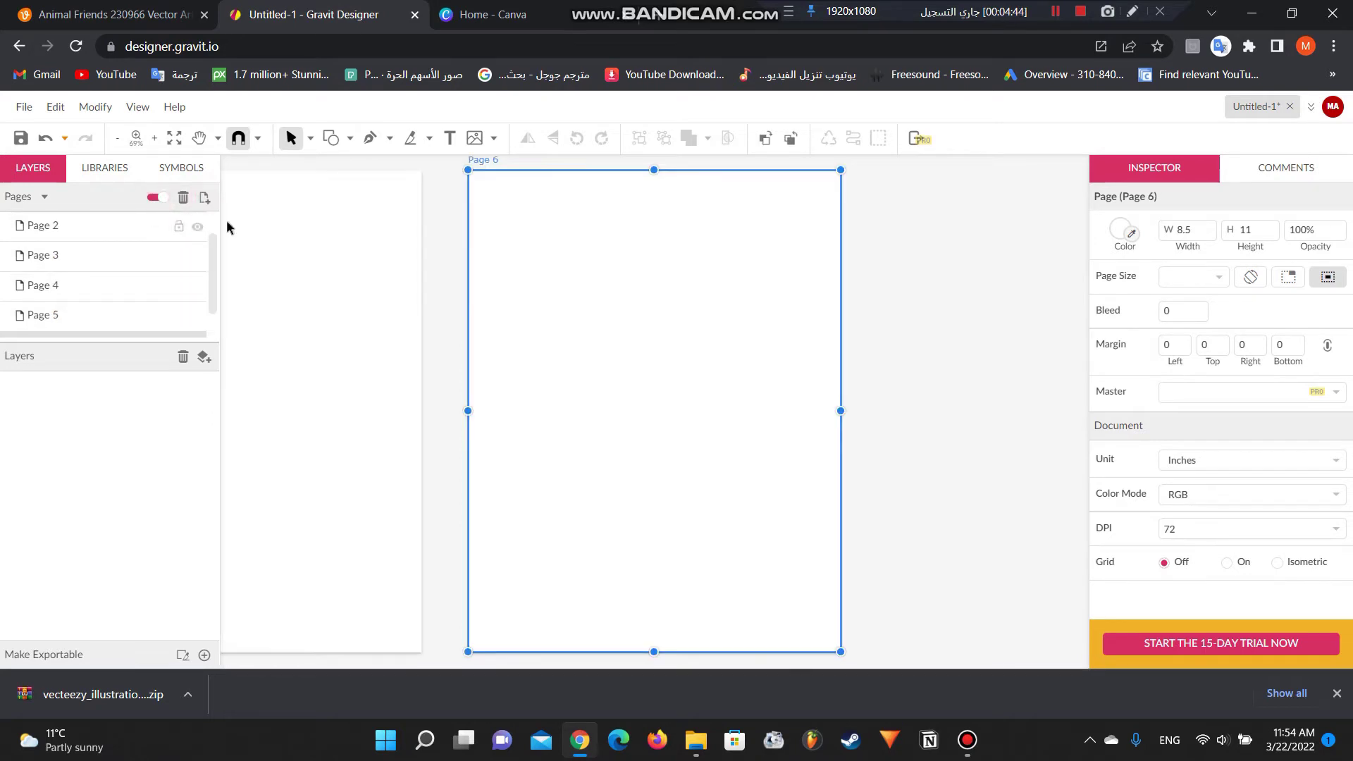
{"action": "left_click", "coordinate": [156, 197]}
{"action": "left_click", "coordinate": [159, 200]}
{"action": "left_click", "coordinate": [161, 202]}
{"action": "left_click", "coordinate": [161, 202]}
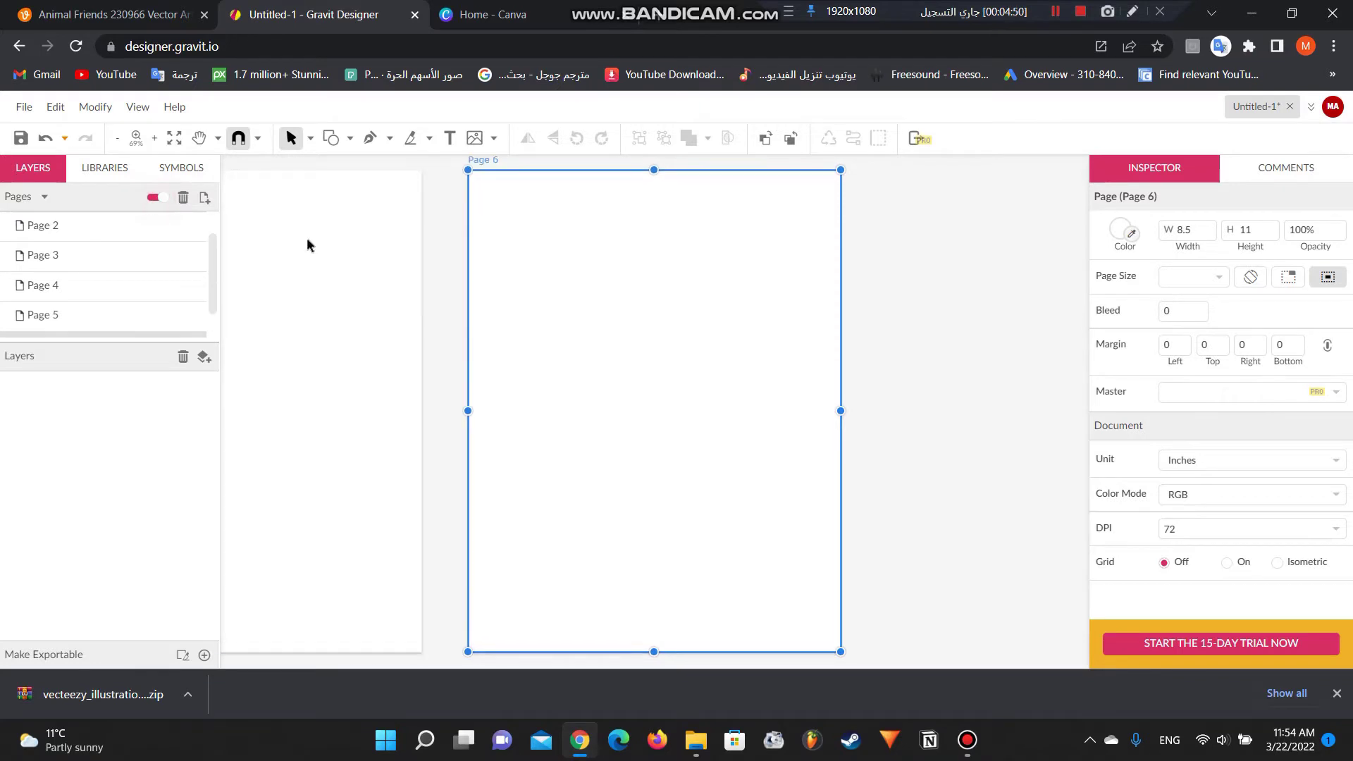
Move the chick-and-penguin group from Page 1 to Page 2.
{"action": "scroll", "coordinate": [349, 246], "scroll_direction": "down", "scroll_amount": 5}
{"action": "left_click", "coordinate": [350, 250]}
{"action": "scroll", "coordinate": [350, 252], "scroll_direction": "up", "scroll_amount": 5}
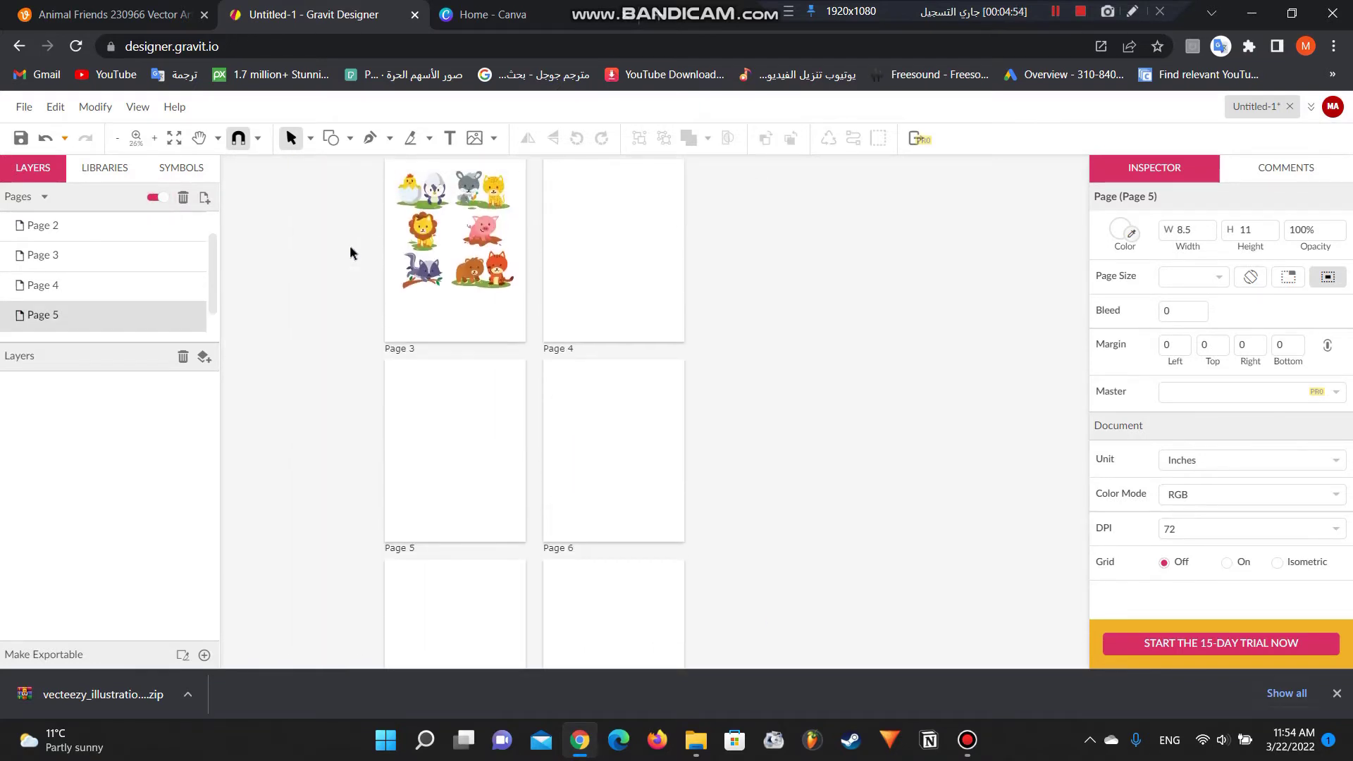
{"action": "left_click", "coordinate": [412, 196]}
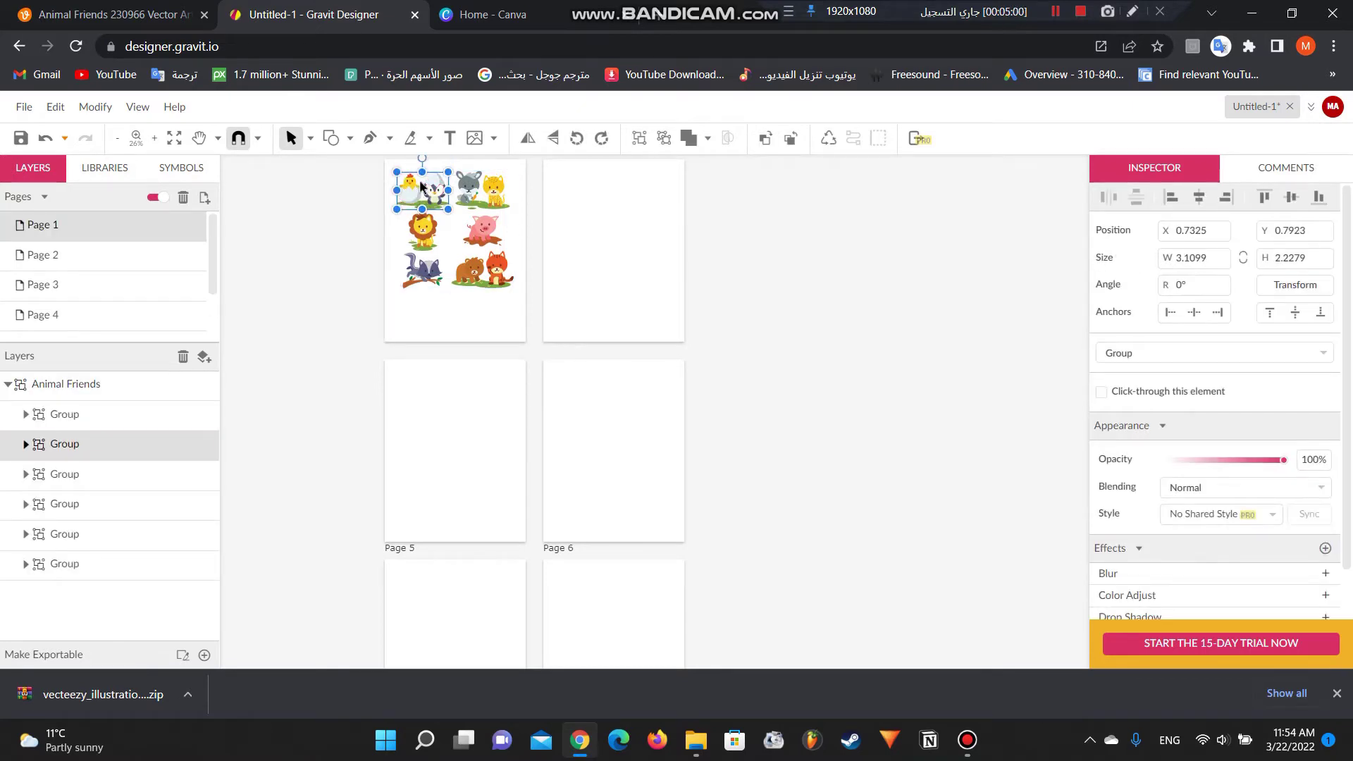
{"action": "left_click", "coordinate": [462, 201]}
{"action": "left_click", "coordinate": [442, 203]}
{"action": "left_click", "coordinate": [428, 200]}
{"action": "left_click", "coordinate": [428, 199]}
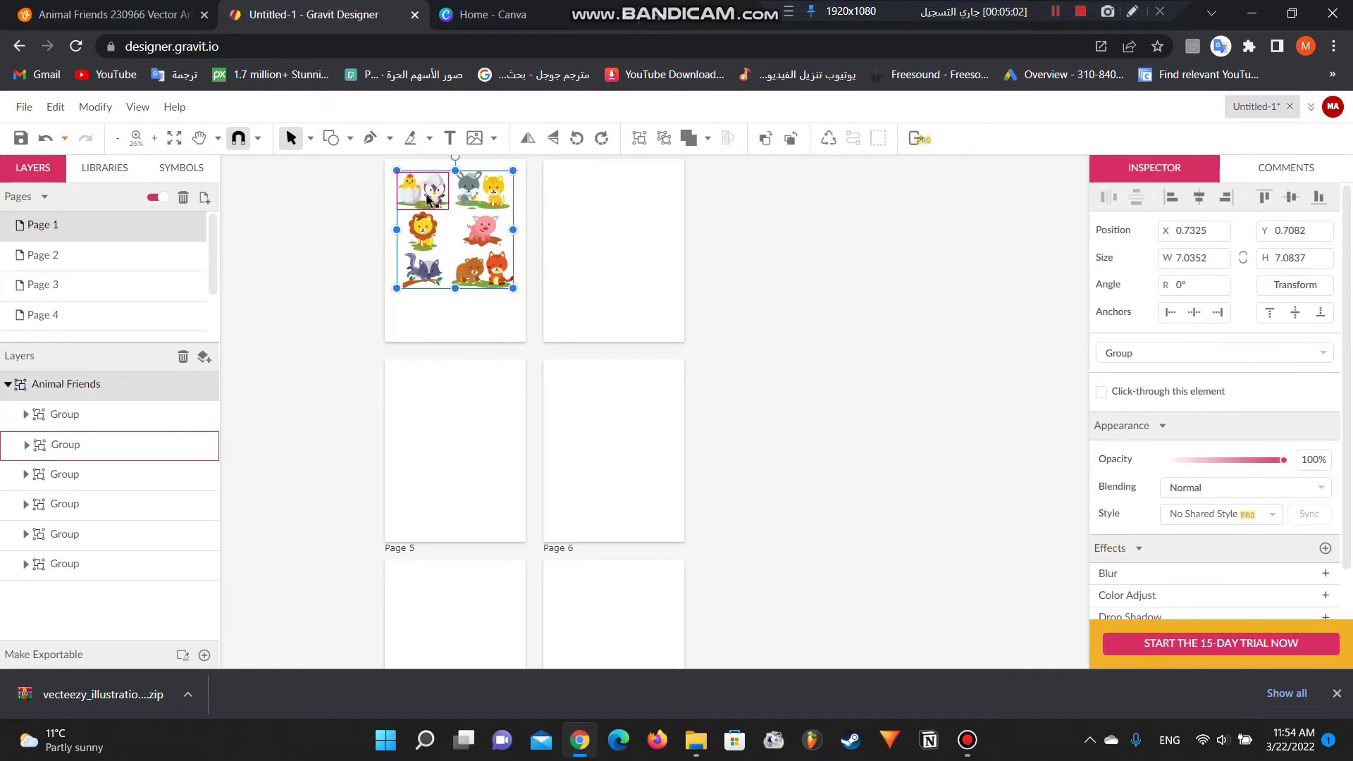
{"action": "left_click_drag", "start_coordinate": [428, 201], "coordinate": [610, 233]}
Move the group with the grey rabbit and yellow leopard to Page 3, and the bear-and-tiger group to Page 4.
{"action": "left_click", "coordinate": [426, 205]}
{"action": "left_click", "coordinate": [488, 215]}
{"action": "left_click_drag", "start_coordinate": [480, 201], "coordinate": [453, 447]}
{"action": "left_click", "coordinate": [480, 210]}
{"action": "left_click", "coordinate": [483, 282]}
{"action": "left_click", "coordinate": [492, 310]}
{"action": "left_click_drag", "start_coordinate": [491, 310], "coordinate": [615, 465]}
Move the skunk group to Page 5 and the pig group to Page 6, leaving only the lion on Page 1.
{"action": "left_click", "coordinate": [433, 302]}
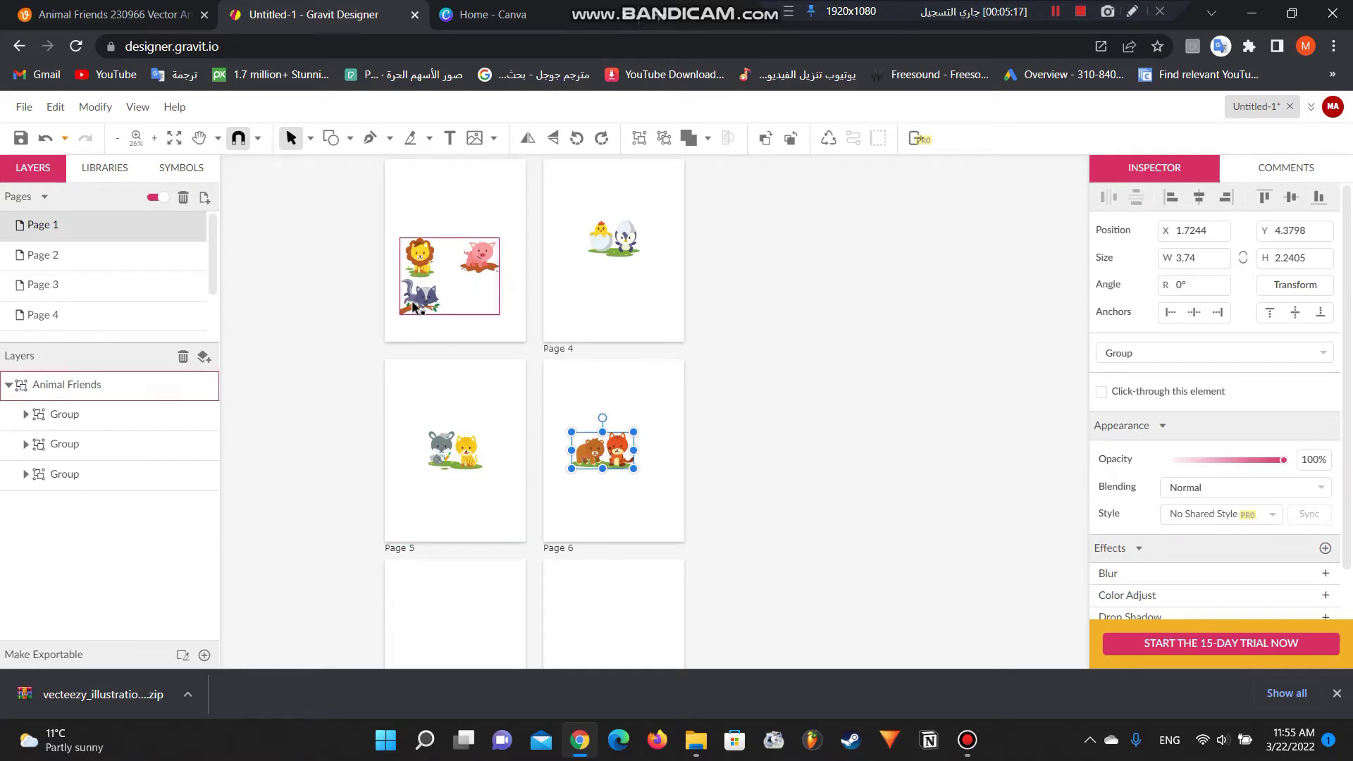
{"action": "left_click", "coordinate": [433, 301]}
{"action": "left_click_drag", "start_coordinate": [434, 302], "coordinate": [465, 637]}
{"action": "left_click", "coordinate": [479, 256]}
{"action": "left_click", "coordinate": [479, 255]}
{"action": "left_click_drag", "start_coordinate": [479, 255], "coordinate": [614, 638]}
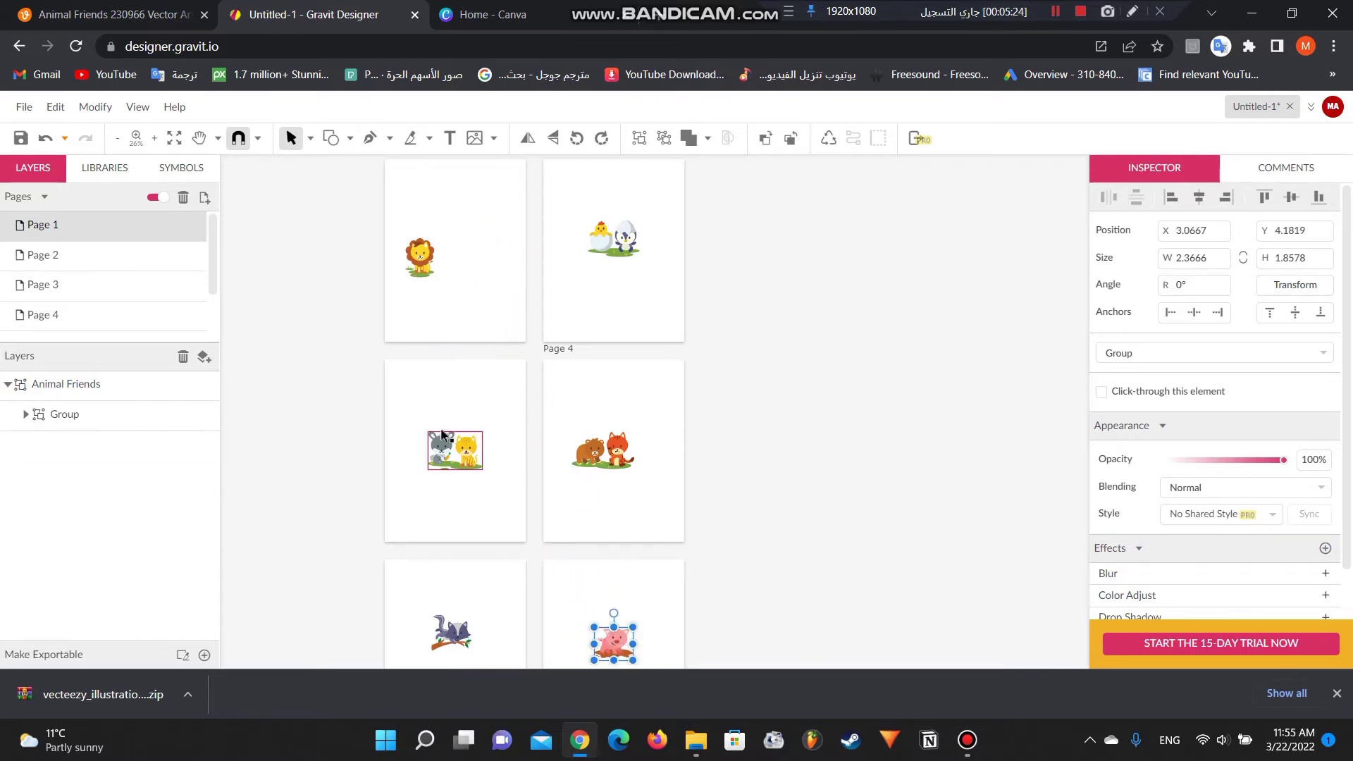
{"action": "left_click", "coordinate": [323, 286]}
{"action": "left_click", "coordinate": [459, 296]}
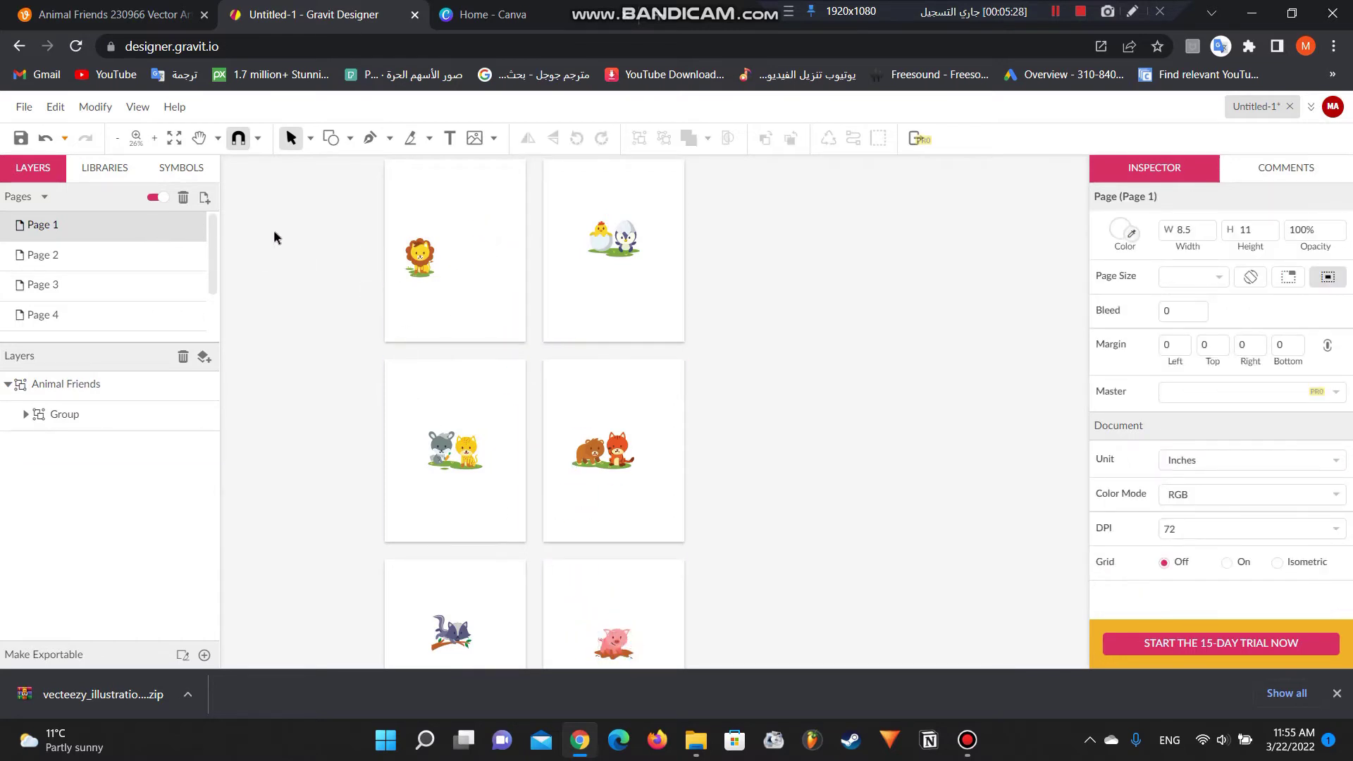
Return to single-page view, enlarge the lion on Page 1 to about 5.95 × 8.03 inches, and center it horizontally.
{"action": "left_click", "coordinate": [160, 199]}
{"action": "left_click_drag", "start_coordinate": [564, 445], "coordinate": [648, 373]}
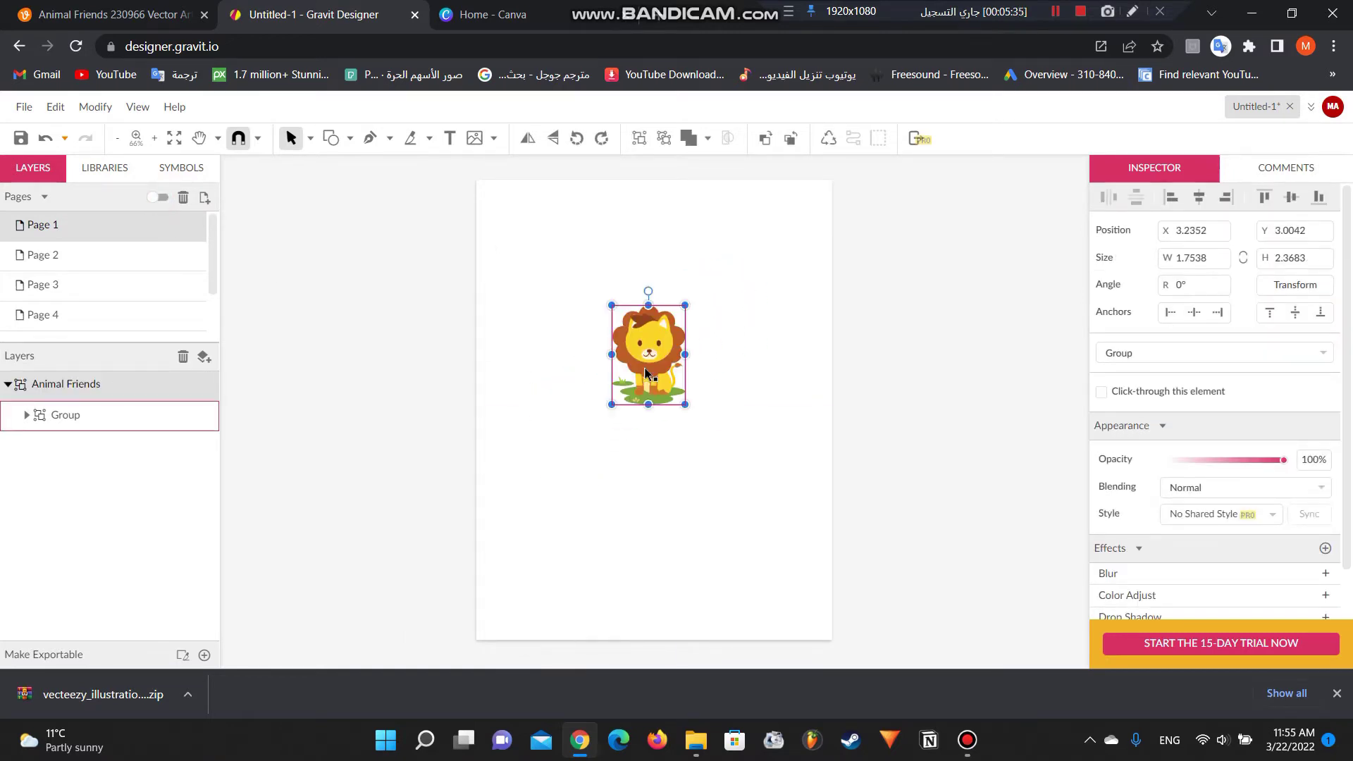
{"action": "left_click_drag", "start_coordinate": [645, 372], "coordinate": [562, 293]}
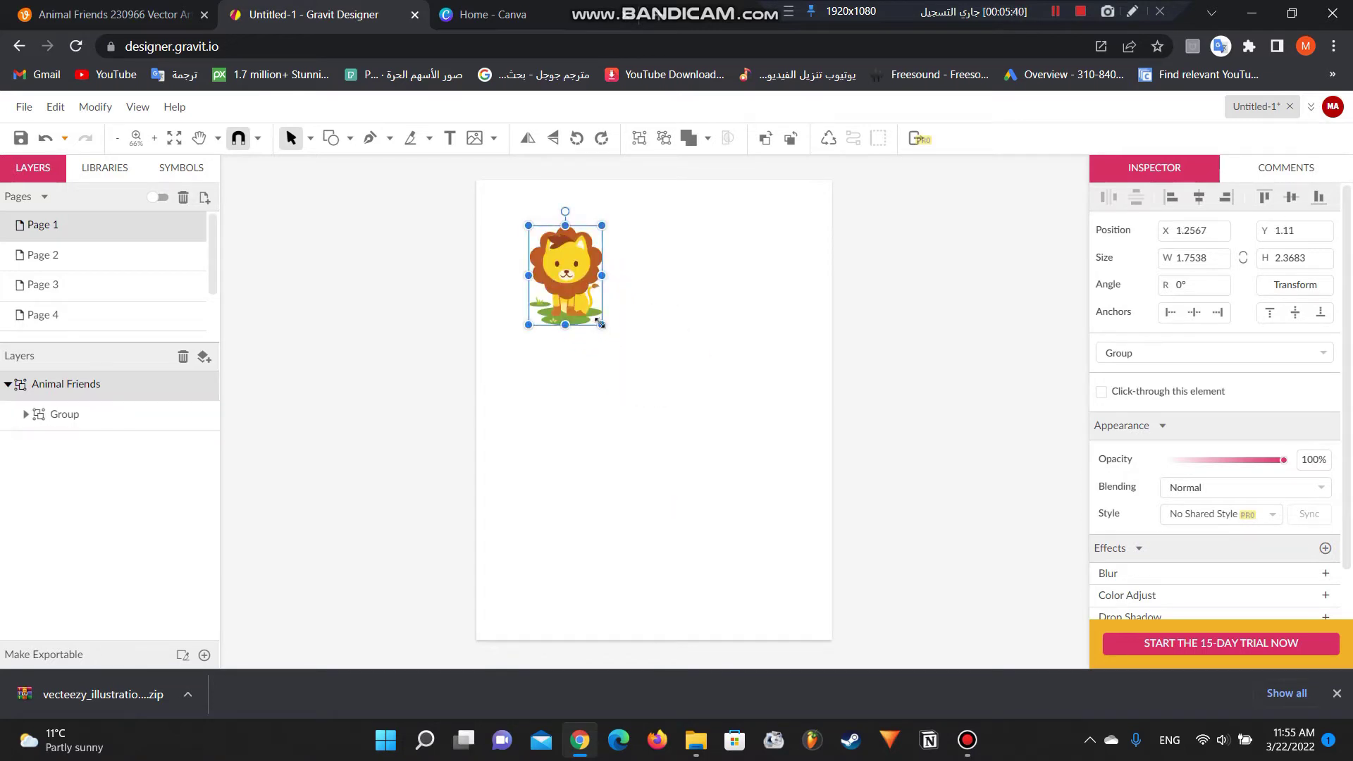
{"action": "left_click_drag", "start_coordinate": [601, 324], "coordinate": [793, 516]}
{"action": "left_click_drag", "start_coordinate": [702, 496], "coordinate": [695, 473]}
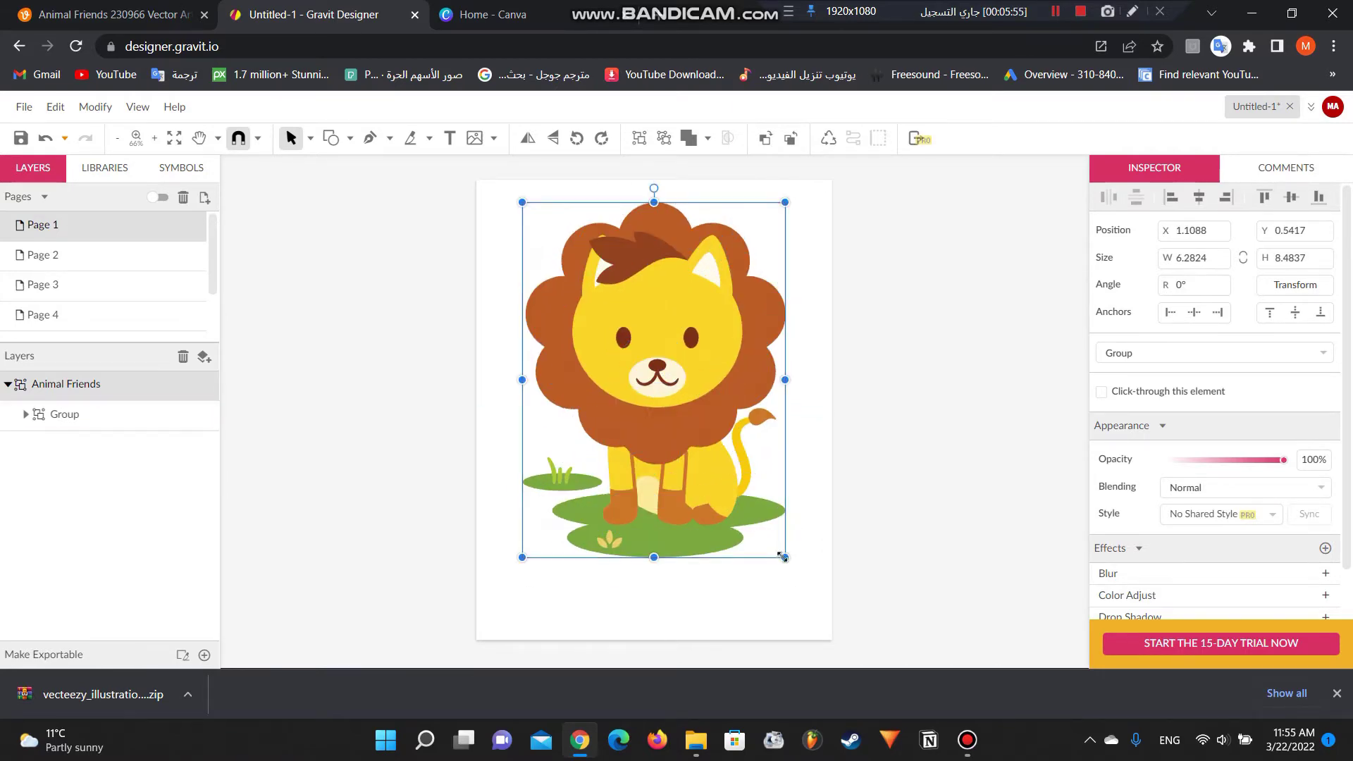
{"action": "left_click_drag", "start_coordinate": [785, 557], "coordinate": [771, 537]}
{"action": "left_click_drag", "start_coordinate": [666, 474], "coordinate": [674, 496]}
Ungroup the lion artwork twice to break it into its individual paths.
{"action": "left_click", "coordinate": [383, 372]}
{"action": "left_click_drag", "start_coordinate": [453, 251], "coordinate": [818, 520]}
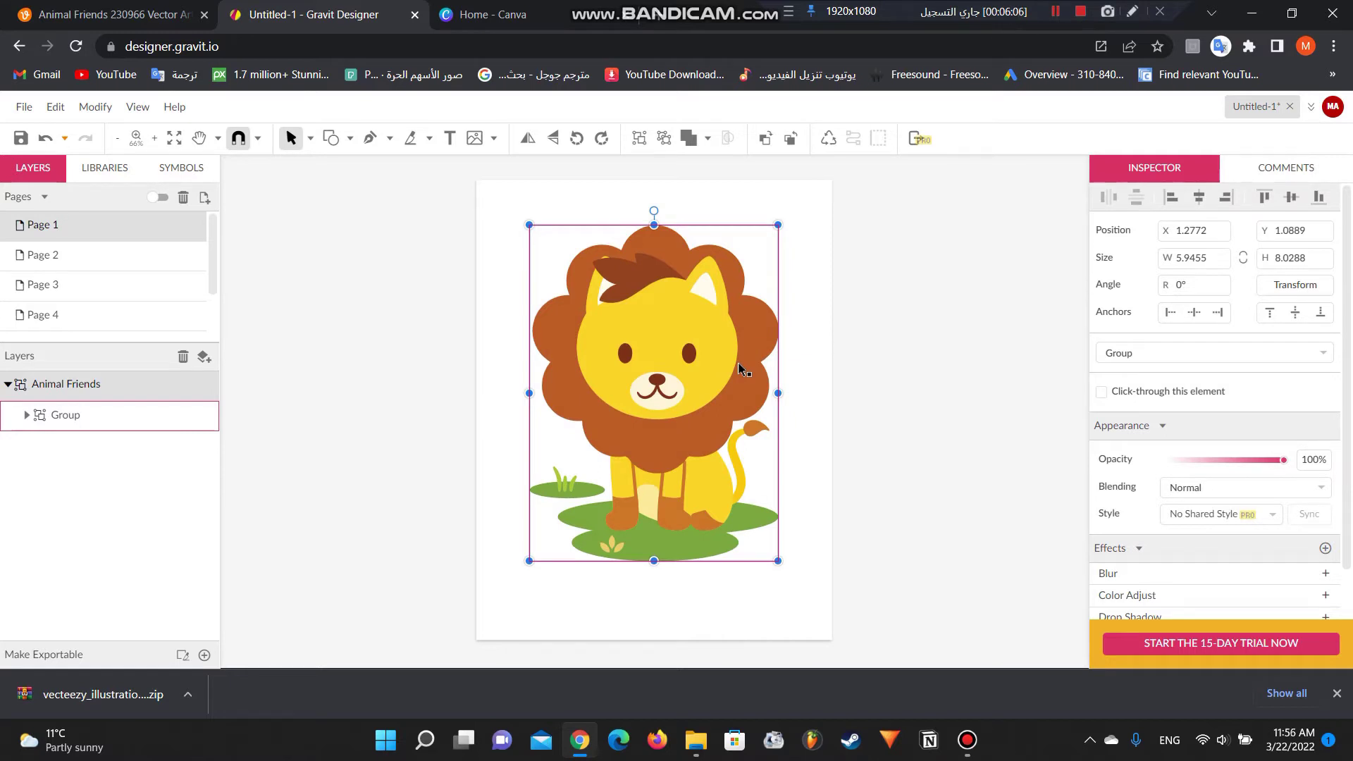
{"action": "left_click", "coordinate": [663, 141]}
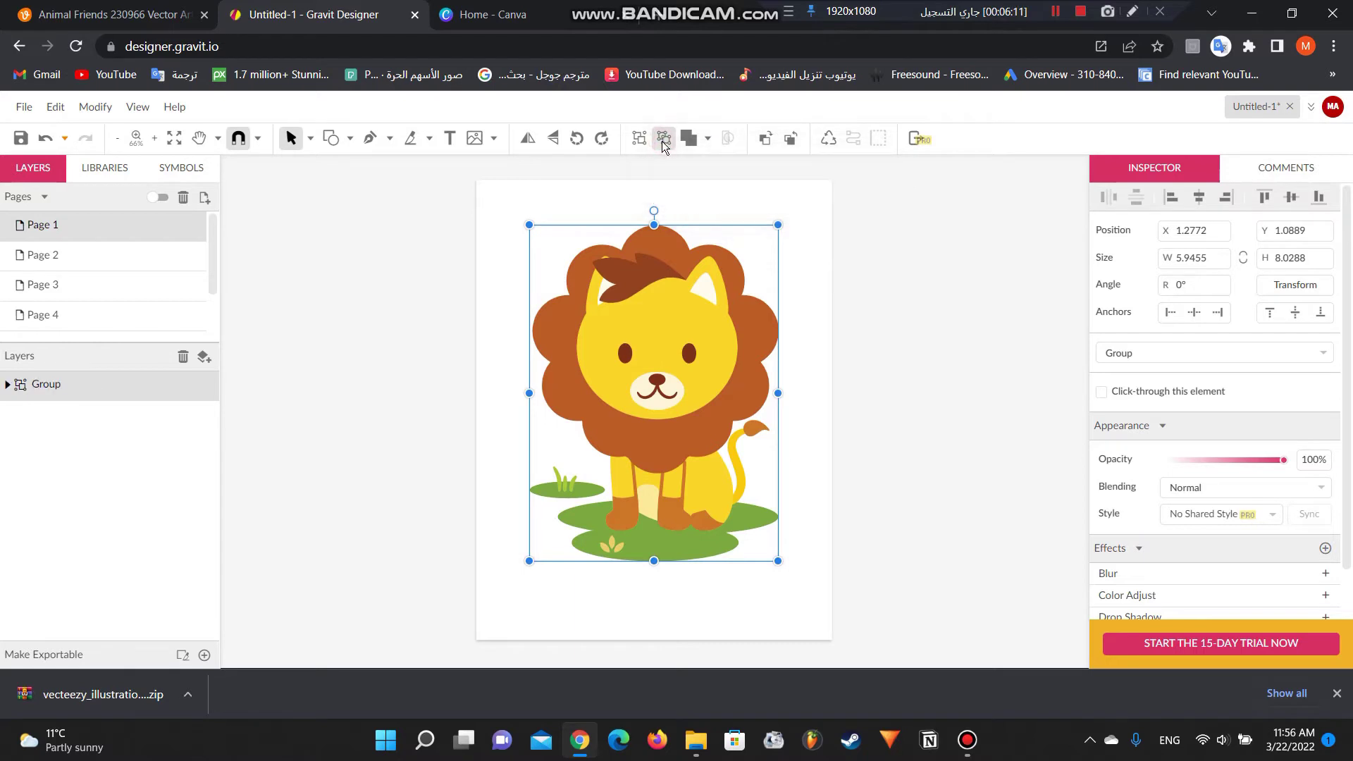
{"action": "left_click", "coordinate": [446, 288]}
{"action": "left_click_drag", "start_coordinate": [446, 288], "coordinate": [606, 338]}
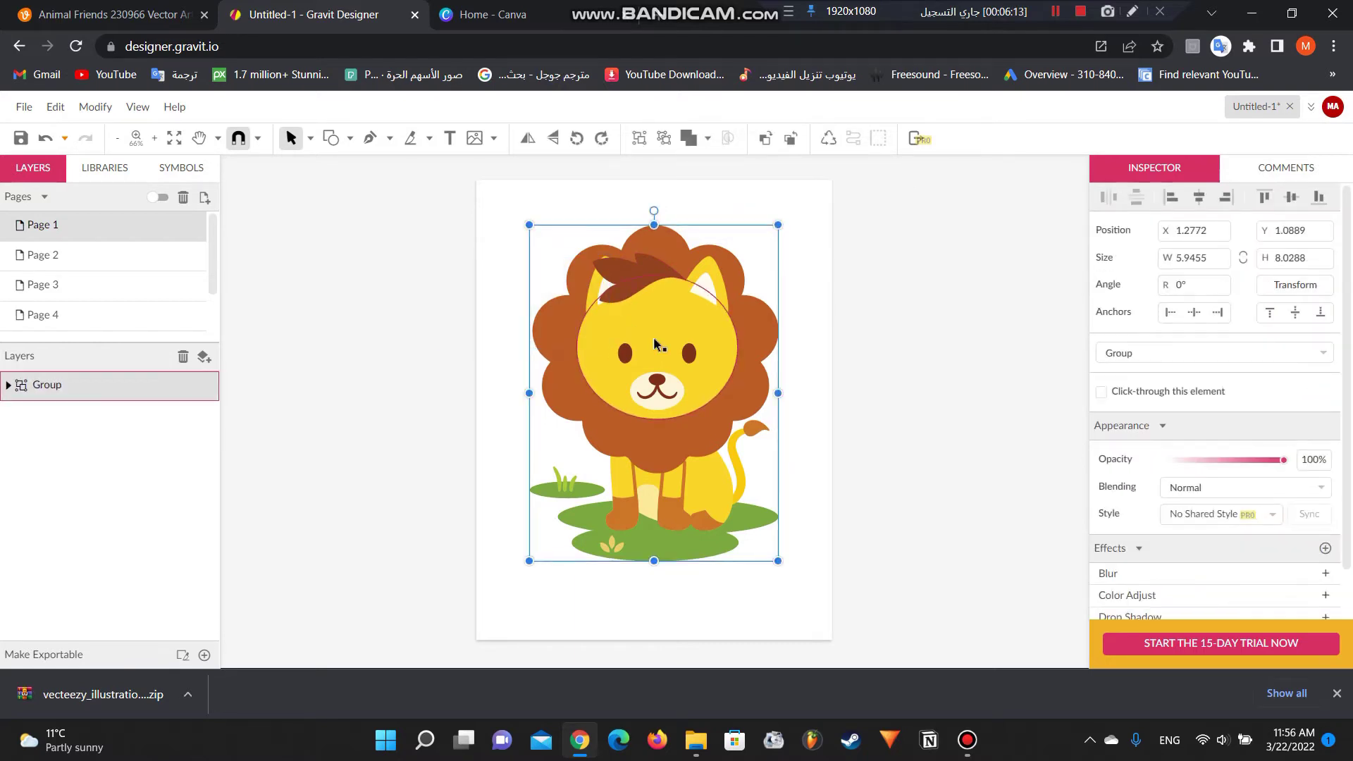
{"action": "left_click", "coordinate": [665, 141]}
{"action": "left_click", "coordinate": [874, 233]}
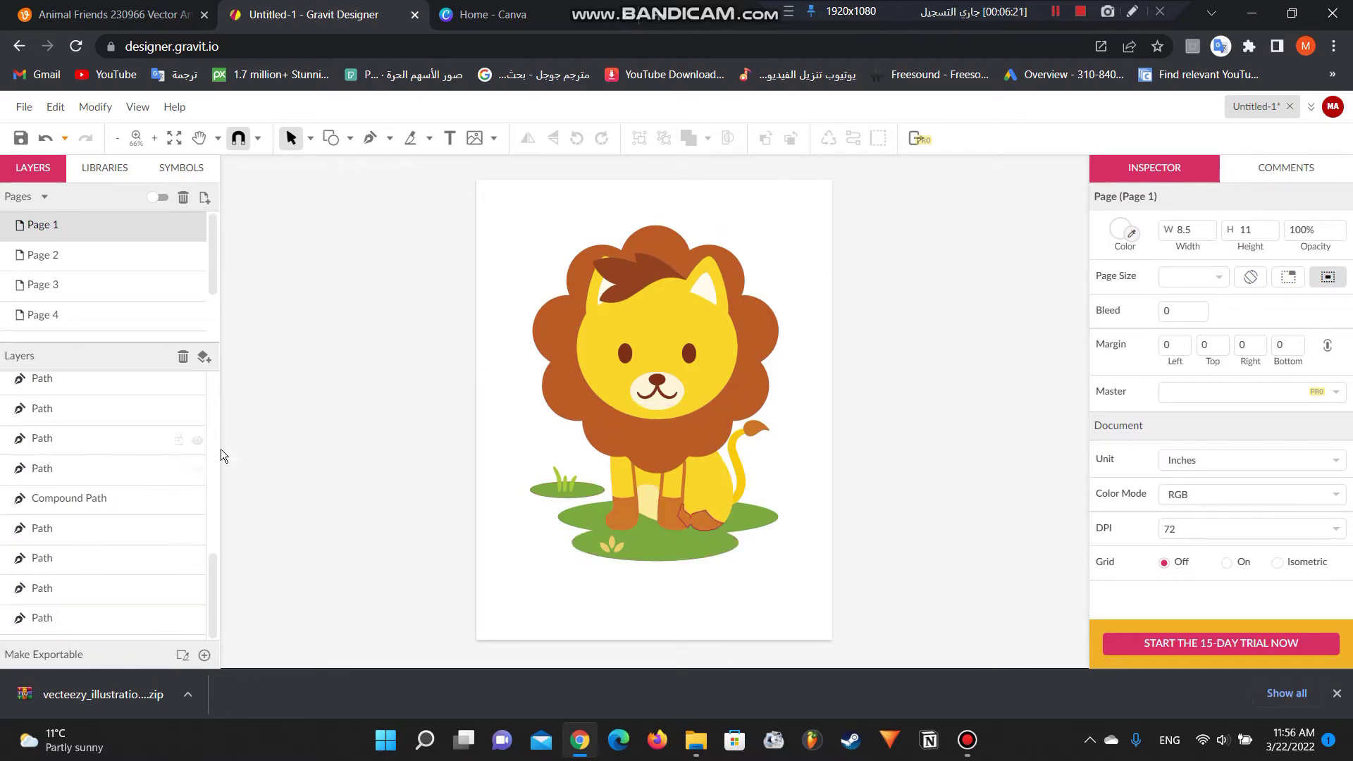
Select all of the lion's paths and set their fill color to white (#FFFFFF).
{"action": "left_click_drag", "start_coordinate": [377, 166], "coordinate": [908, 603]}
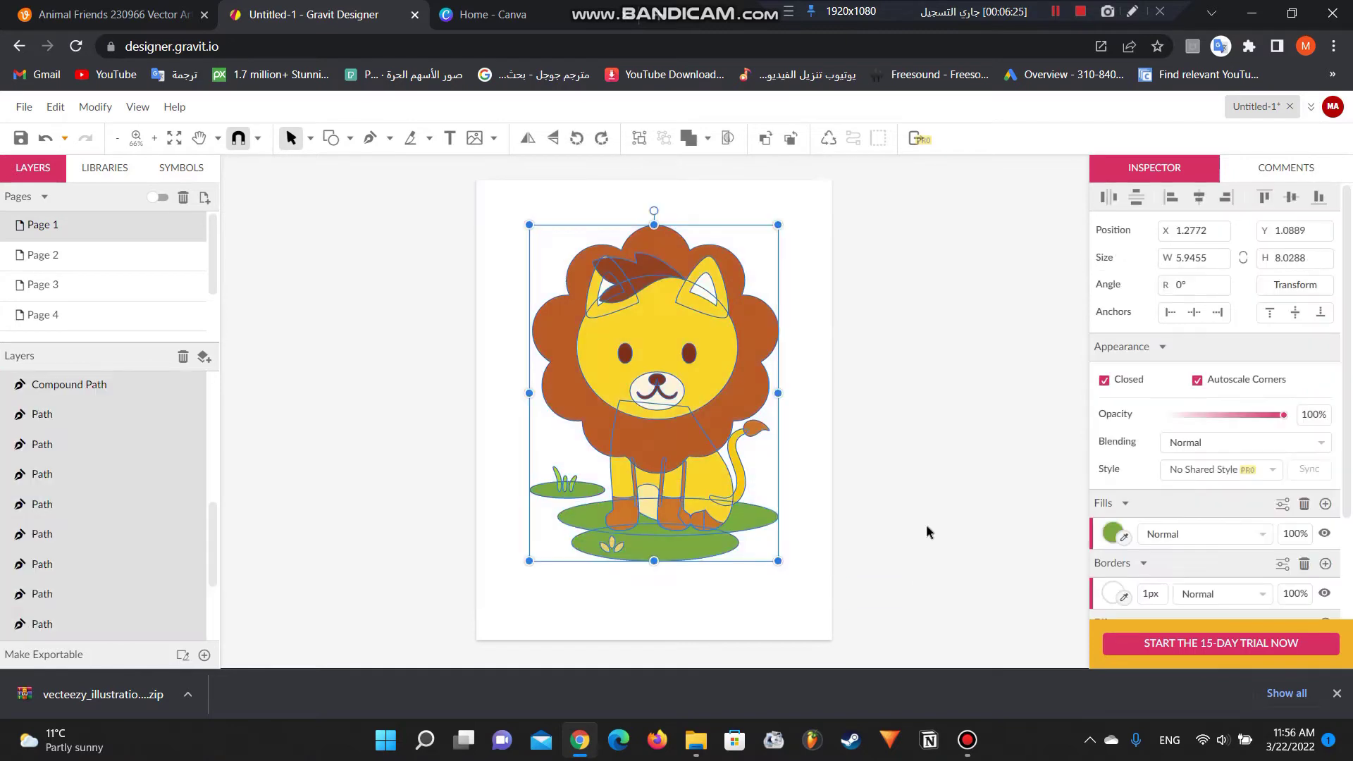
{"action": "left_click", "coordinate": [1113, 532]}
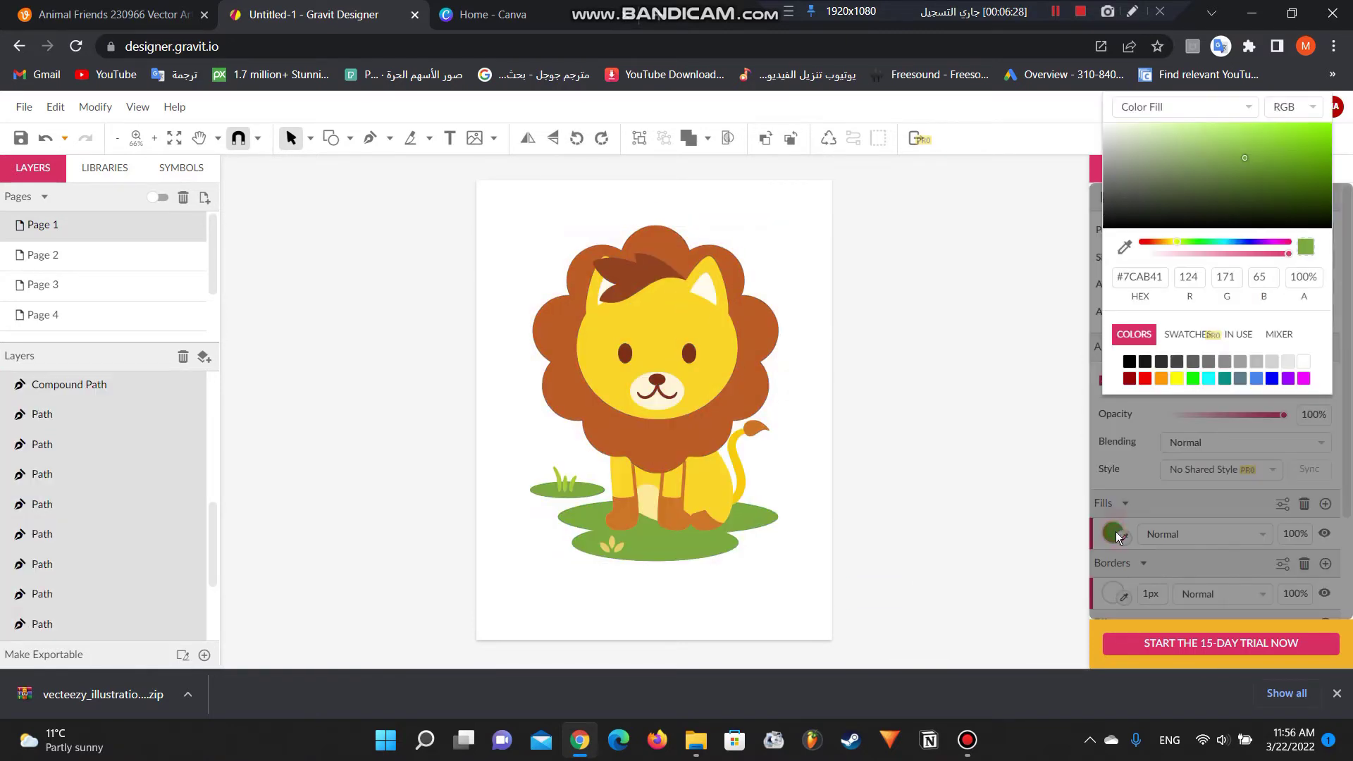
{"action": "left_click", "coordinate": [1307, 363]}
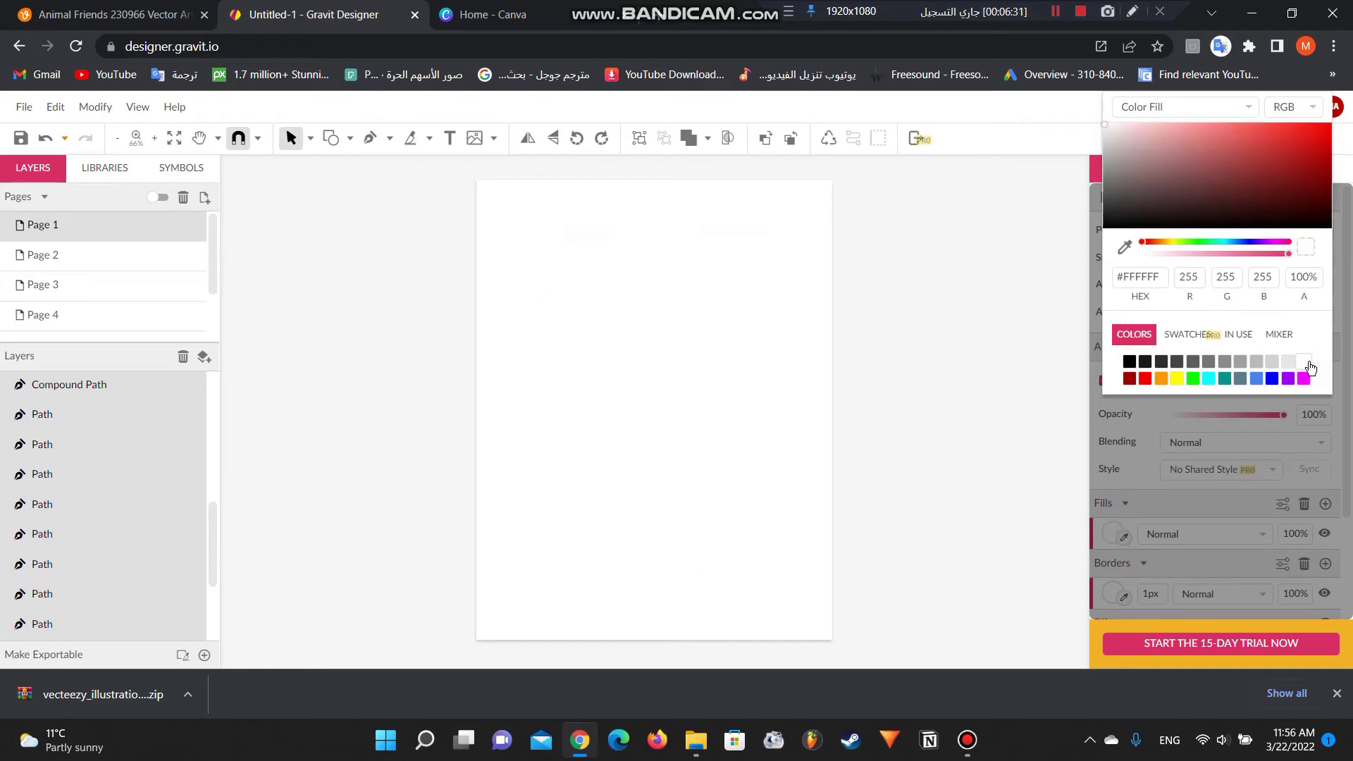
{"action": "left_click", "coordinate": [1007, 442]}
Apply a solid black border color to all of the lion's paths.
{"action": "left_click_drag", "start_coordinate": [930, 231], "coordinate": [301, 600]}
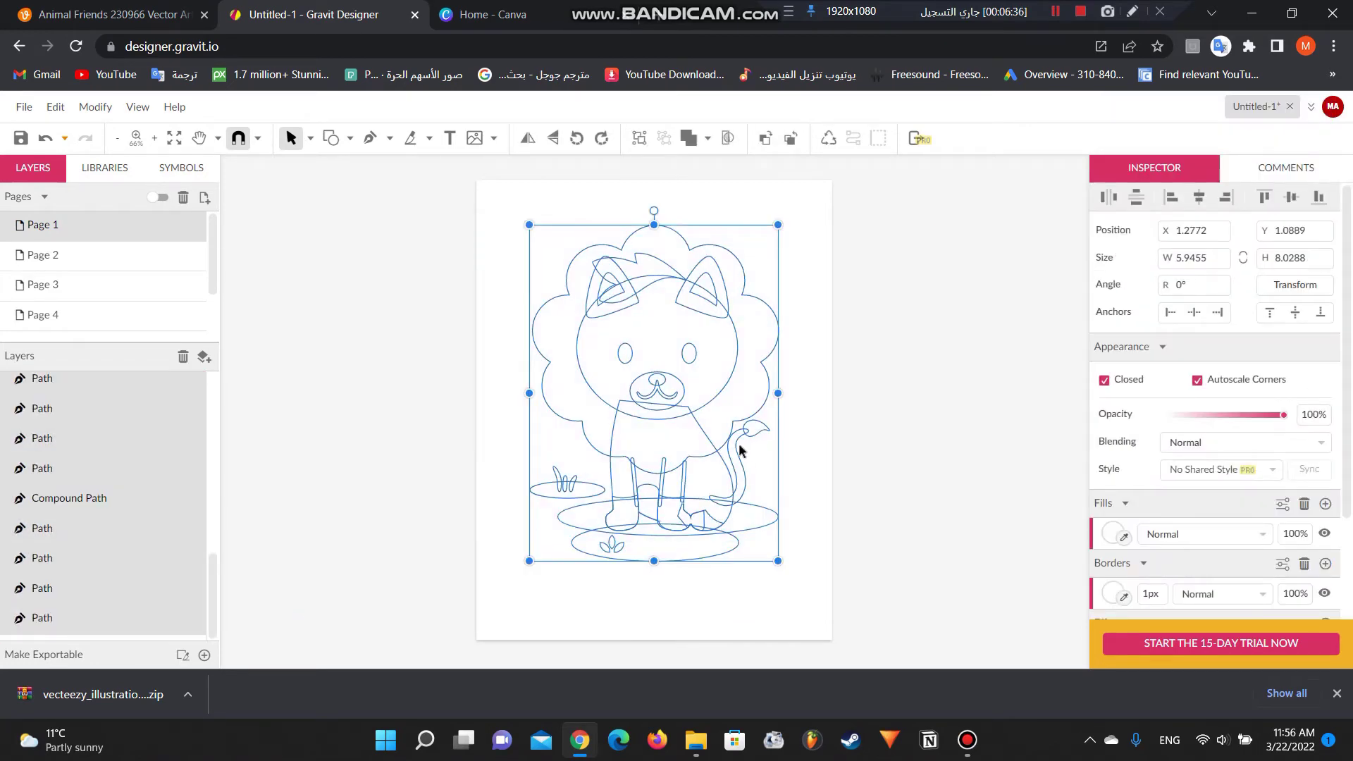
{"action": "left_click", "coordinate": [1114, 593]}
{"action": "left_click", "coordinate": [1152, 295]}
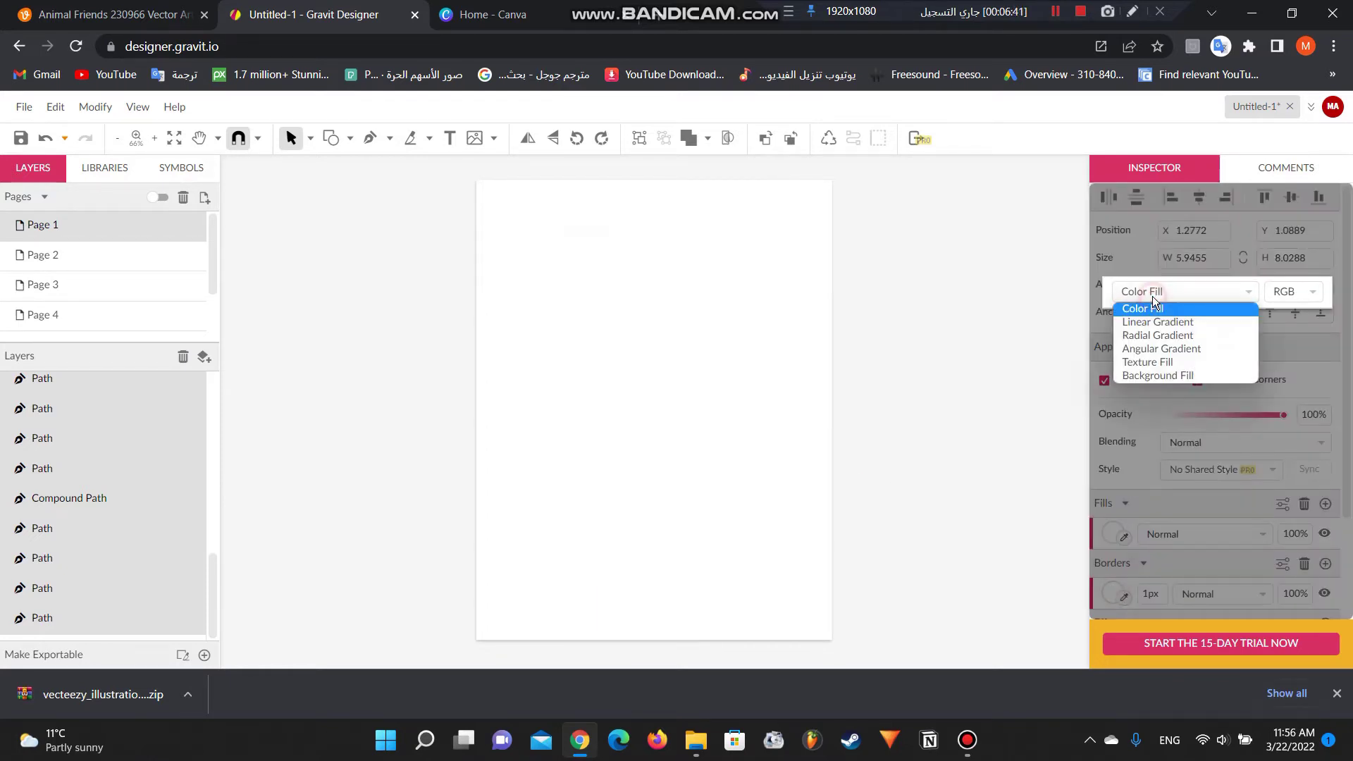
{"action": "left_click", "coordinate": [1158, 321]}
{"action": "left_click", "coordinate": [1157, 296]}
{"action": "left_click", "coordinate": [1162, 310]}
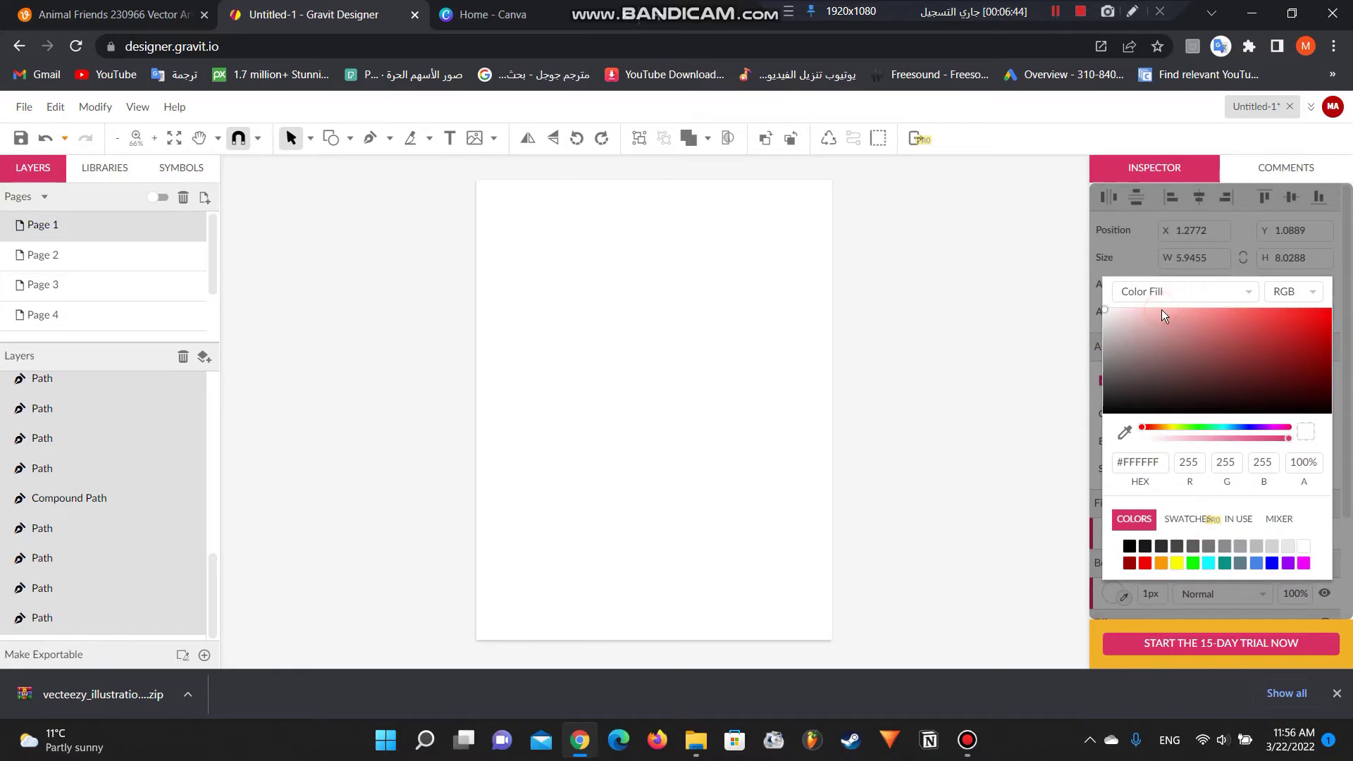
{"action": "left_click", "coordinate": [1130, 548]}
{"action": "left_click", "coordinate": [1076, 529]}
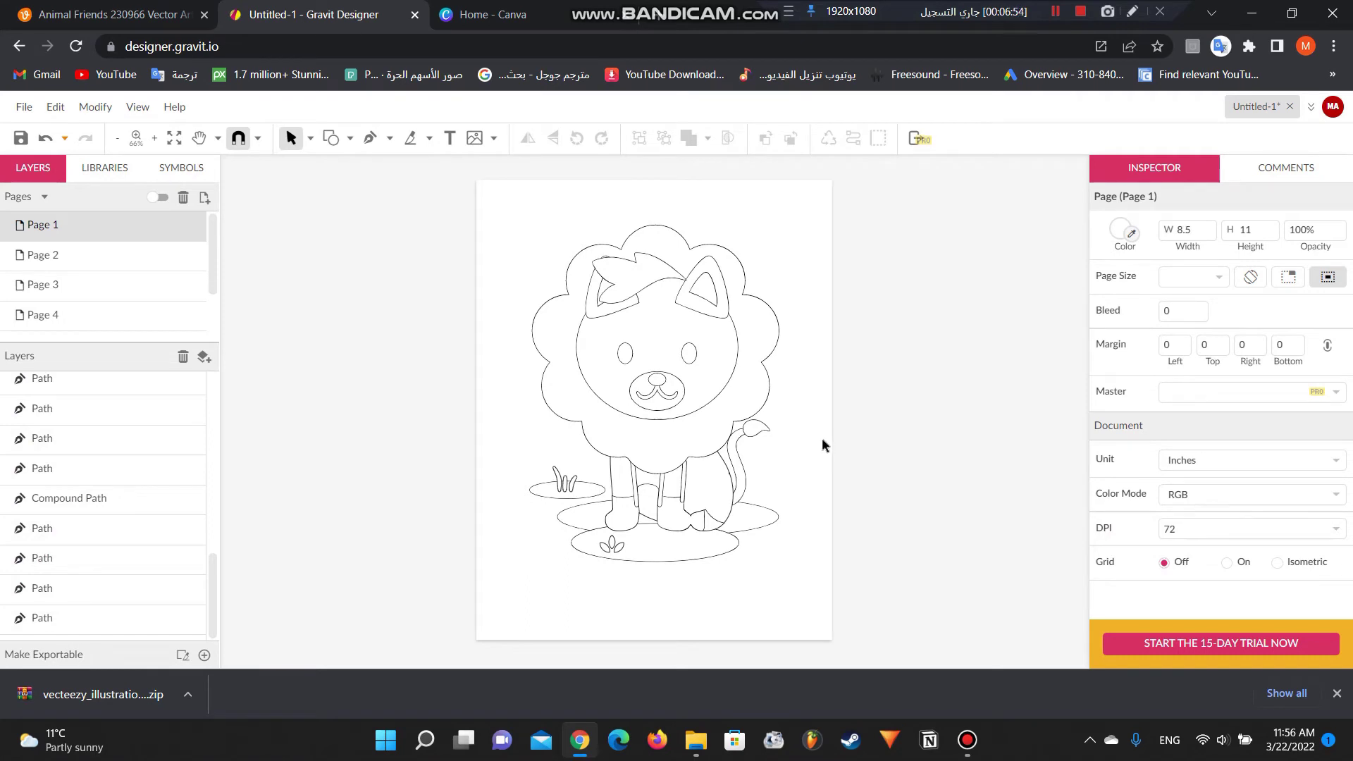
Set the border width of all the lion's paths to 3 px.
{"action": "left_click_drag", "start_coordinate": [907, 231], "coordinate": [454, 588]}
{"action": "double_click", "coordinate": [1149, 594]}
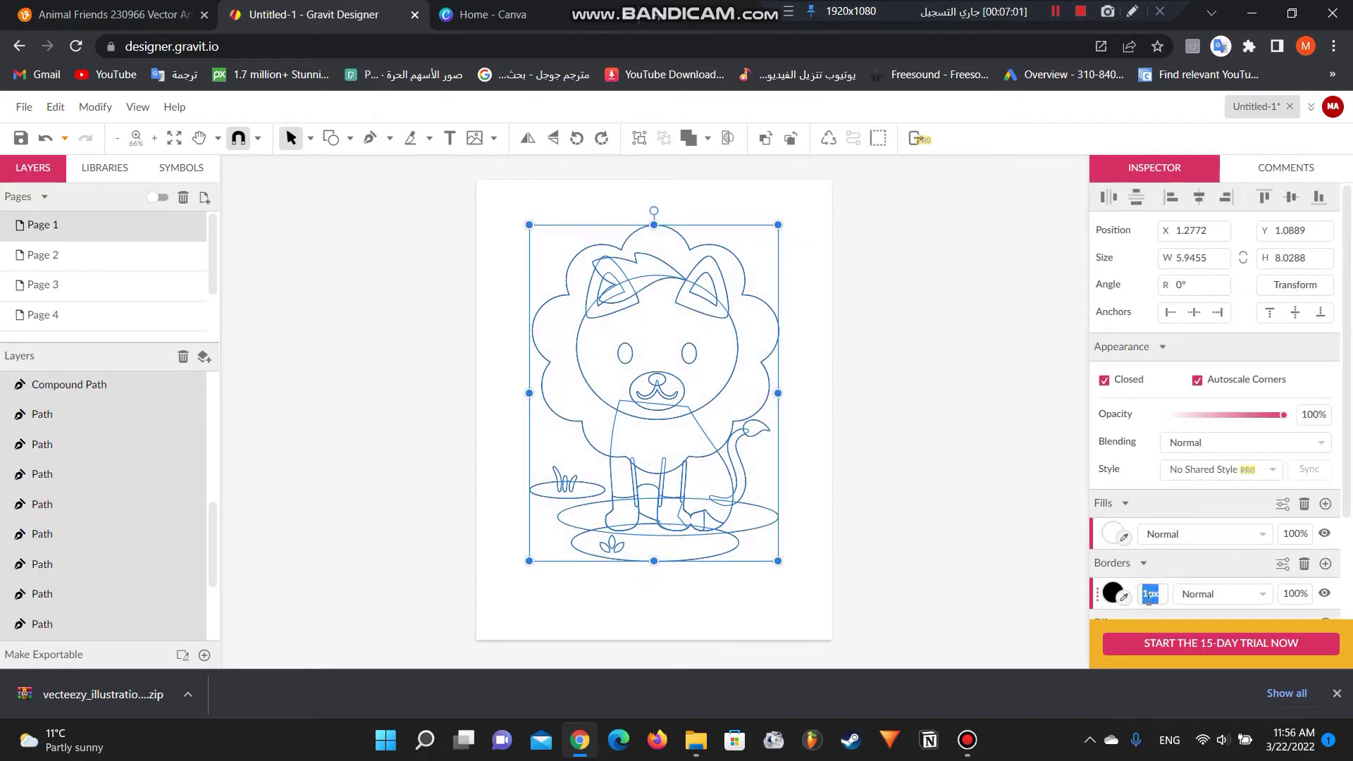
{"action": "type", "text": "3"}
{"action": "key", "text": "Return"}
{"action": "left_click", "coordinate": [1004, 502]}
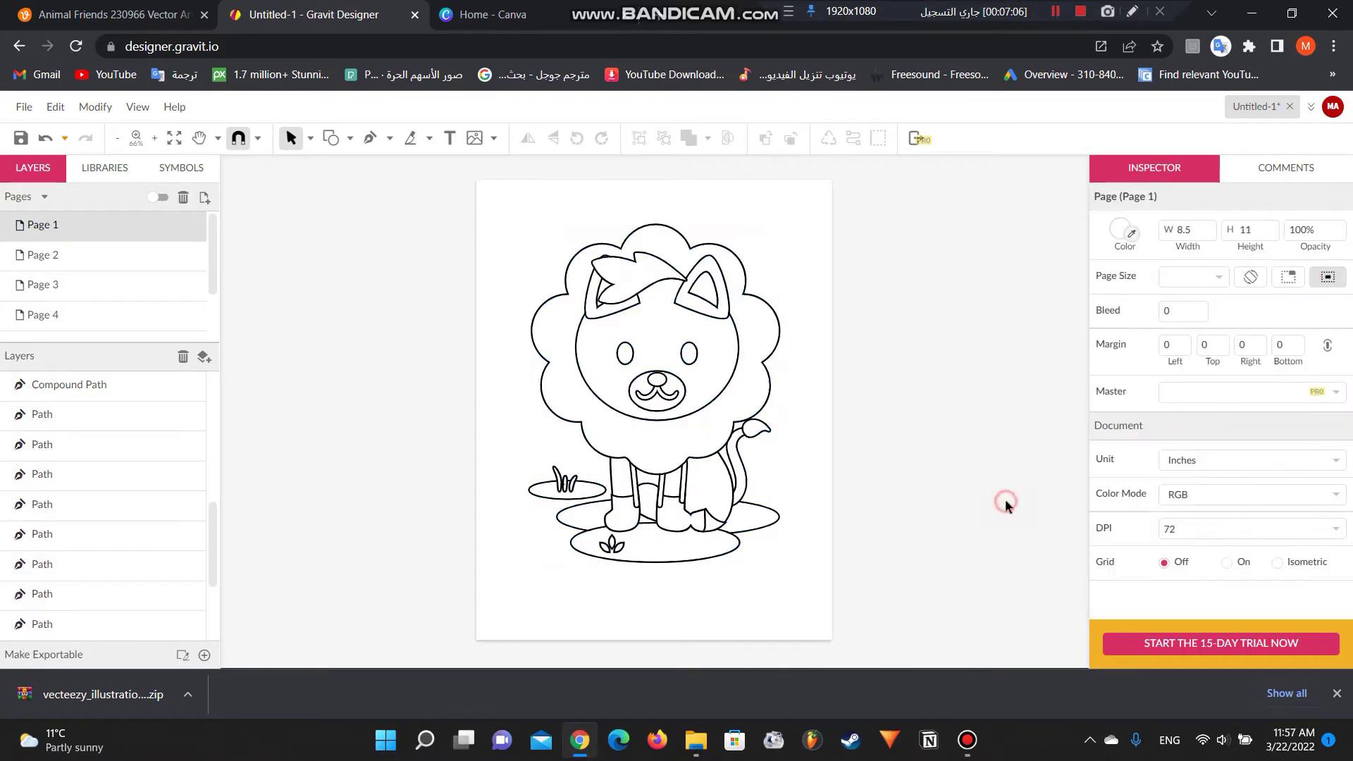
Increase the border width of all the lion's paths to 4 px.
{"action": "left_click_drag", "start_coordinate": [896, 207], "coordinate": [431, 615]}
{"action": "double_click", "coordinate": [1149, 594]}
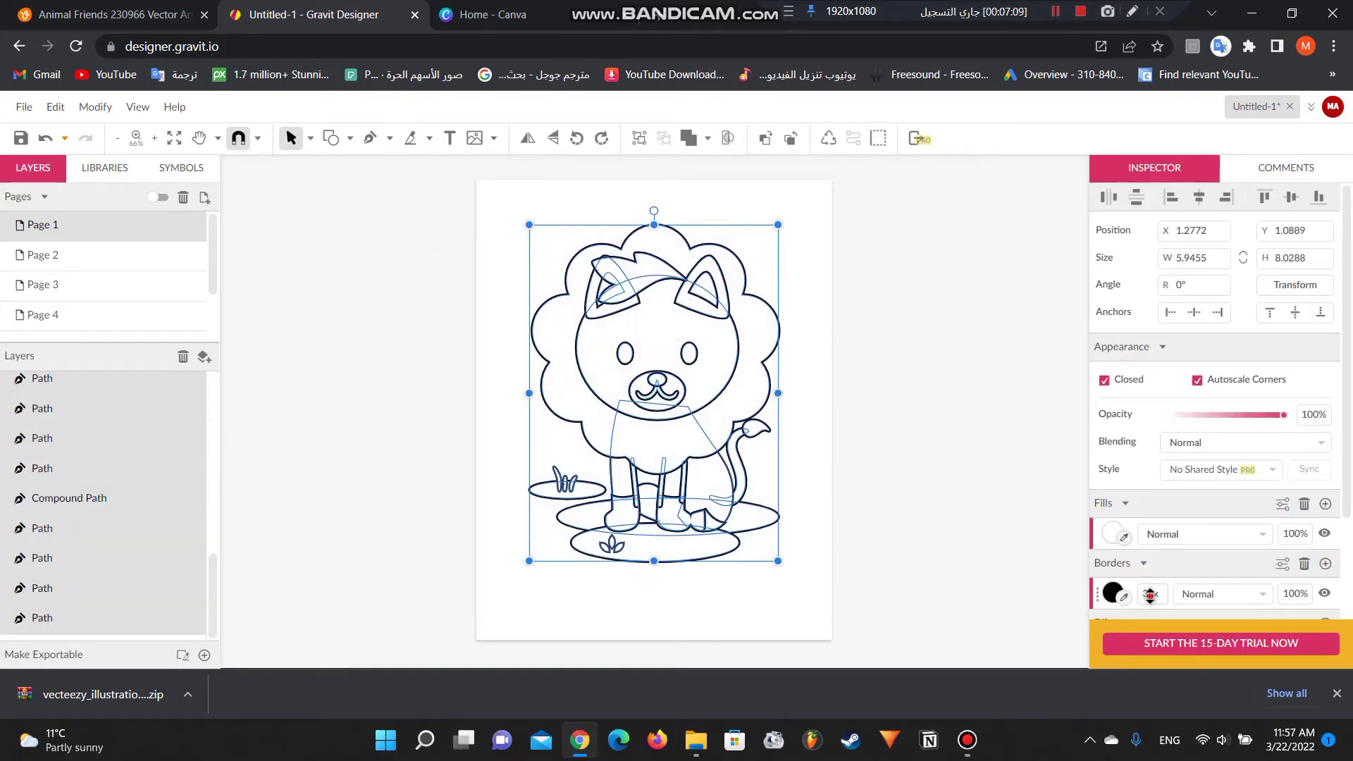
{"action": "key", "text": "Return"}
{"action": "left_click", "coordinate": [931, 421]}
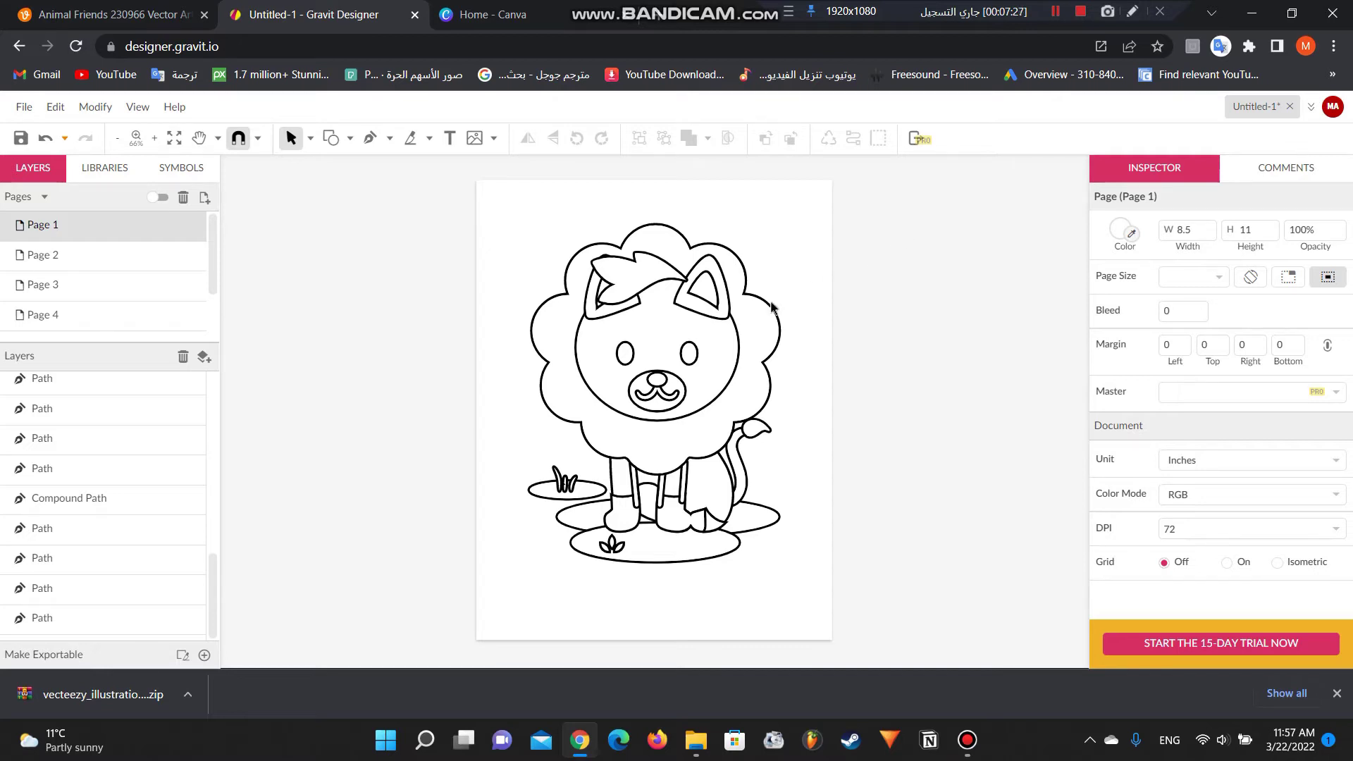
Send the outer shape of the lion's right ear backward in the stacking order until it sits behind the face.
{"action": "left_click", "coordinate": [726, 295]}
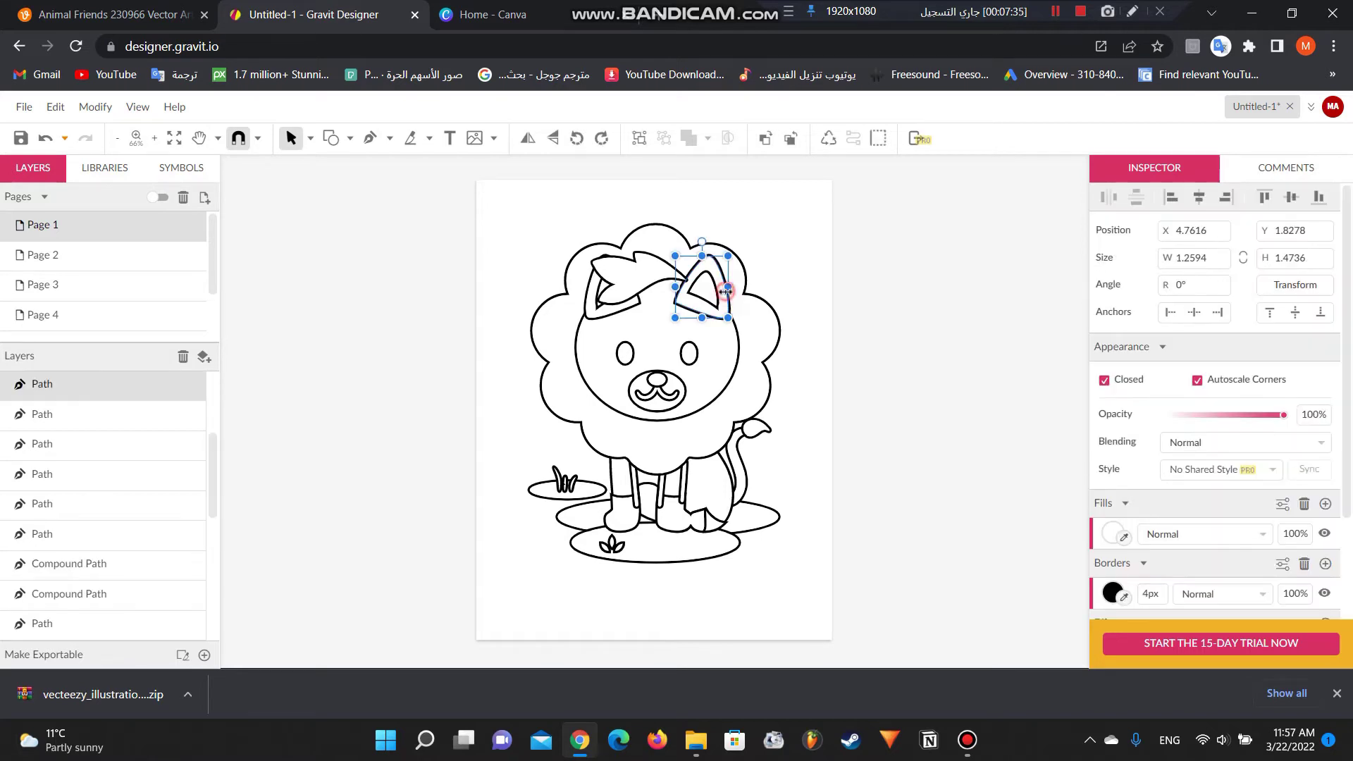
{"action": "left_click", "coordinate": [790, 142]}
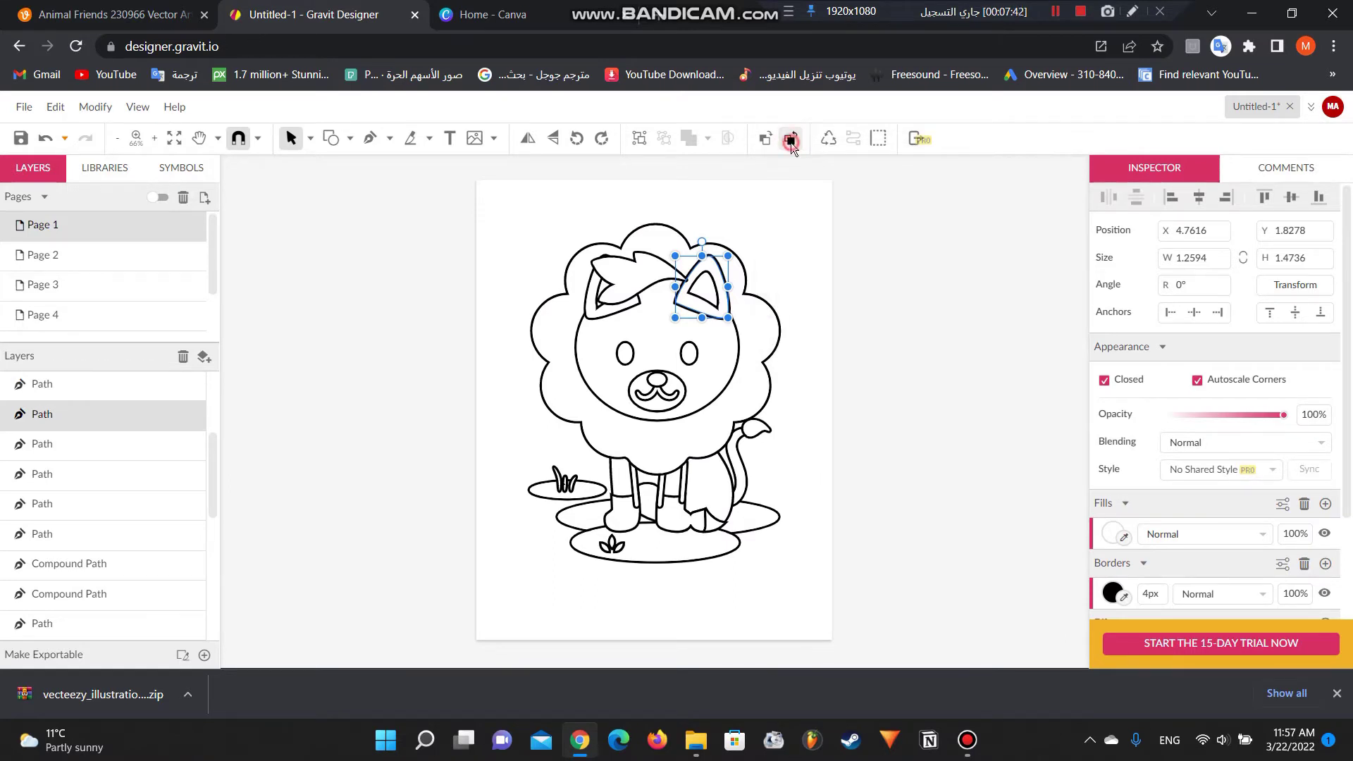
{"action": "left_click", "coordinate": [790, 143]}
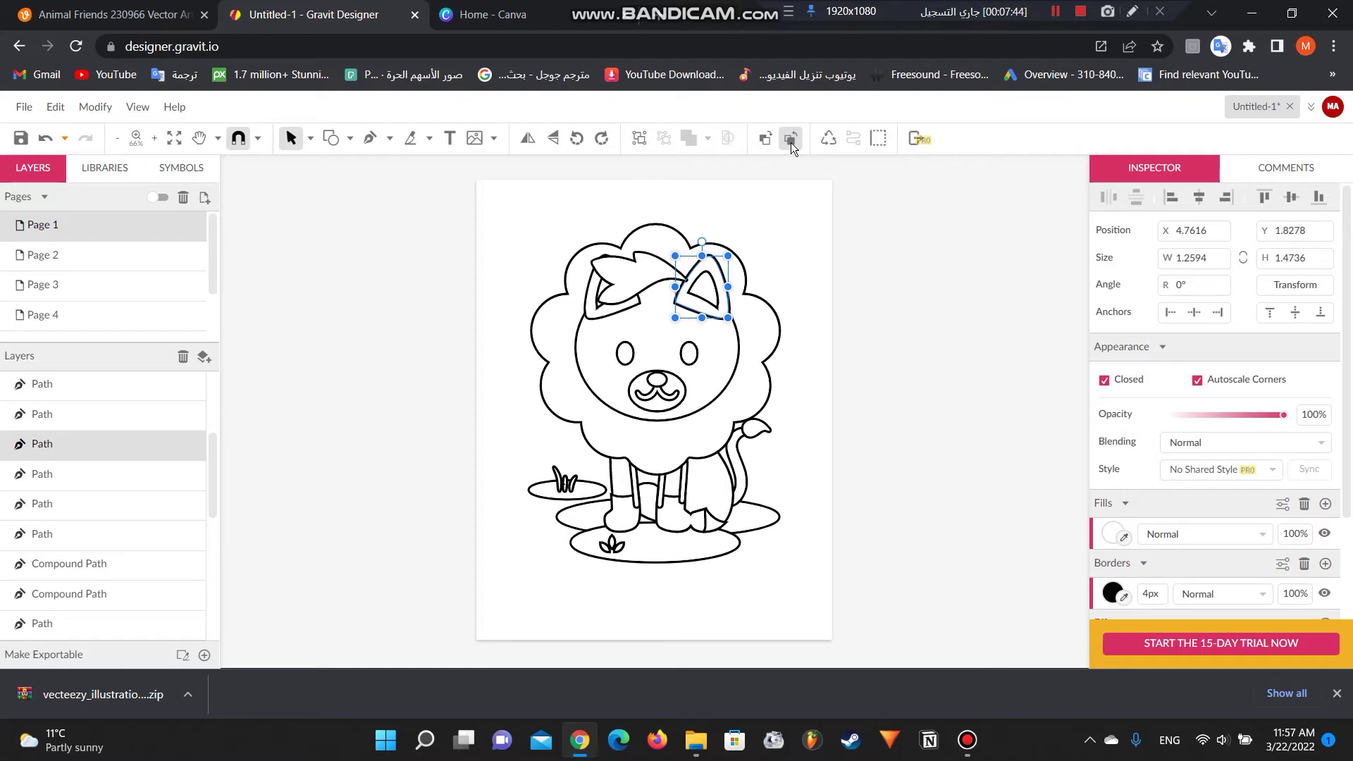
{"action": "left_click", "coordinate": [791, 143]}
{"action": "left_click", "coordinate": [791, 142]}
Send the inner shape of the lion's right ear backward until it sits behind the face.
{"action": "left_click", "coordinate": [711, 286]}
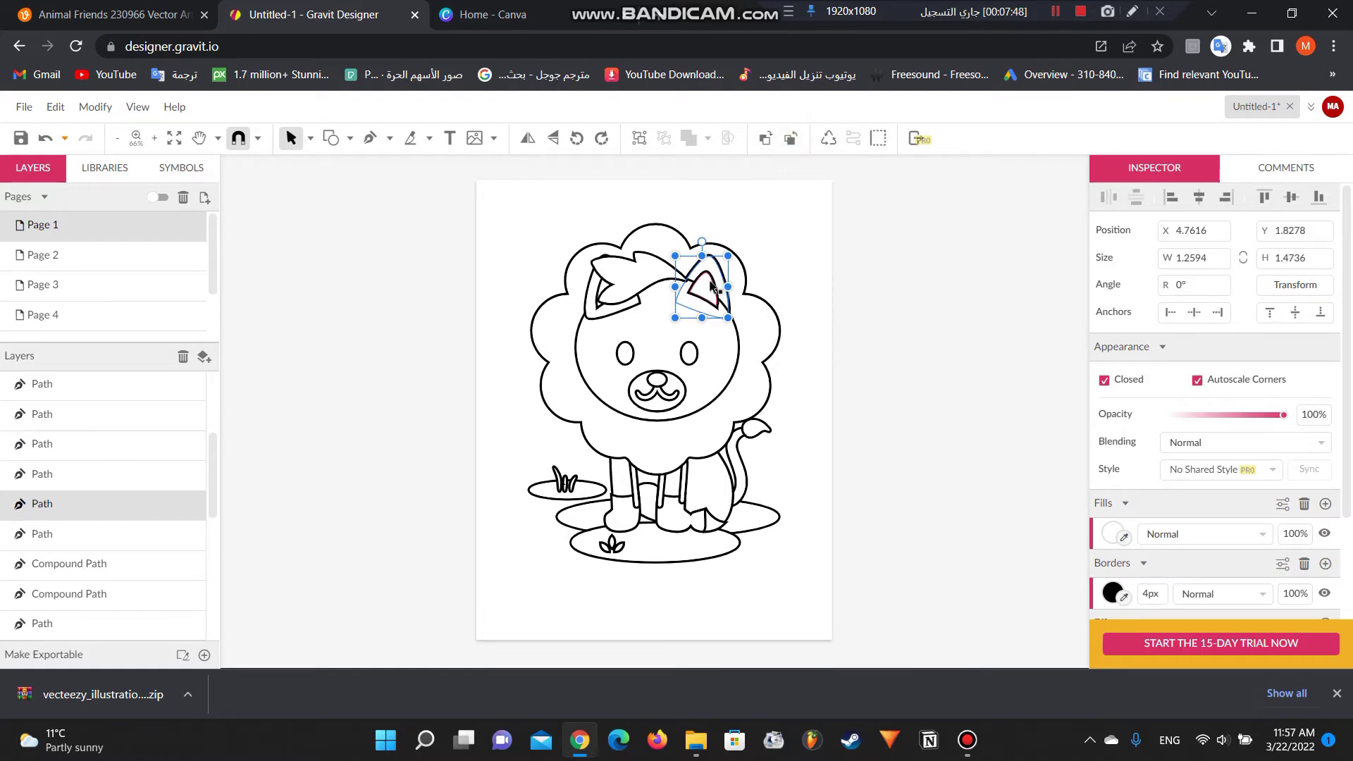
{"action": "left_click", "coordinate": [793, 141]}
{"action": "left_click", "coordinate": [794, 141]}
{"action": "left_click", "coordinate": [794, 141]}
{"action": "left_click", "coordinate": [794, 141]}
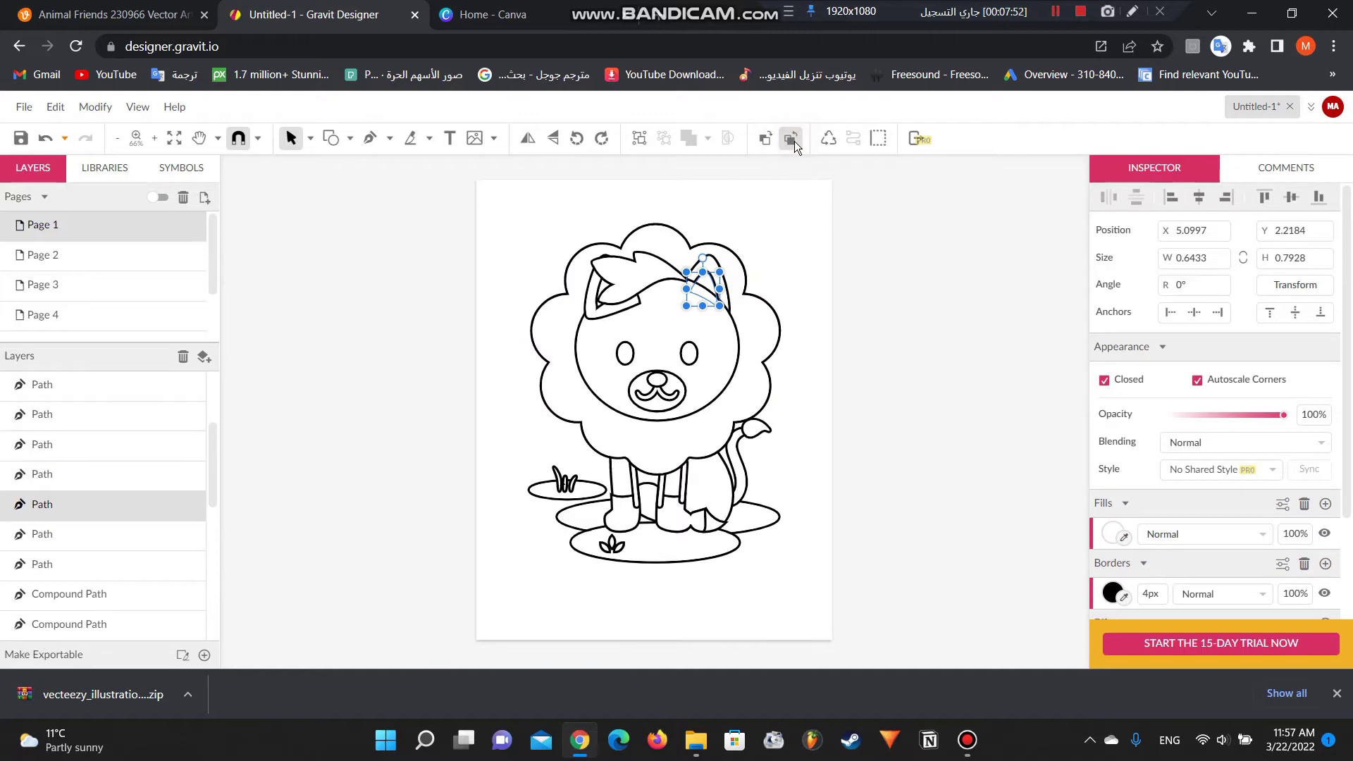
{"action": "left_click", "coordinate": [918, 267]}
Send the outer shape of the lion's left ear backward until it sits behind the face.
{"action": "left_click", "coordinate": [620, 298]}
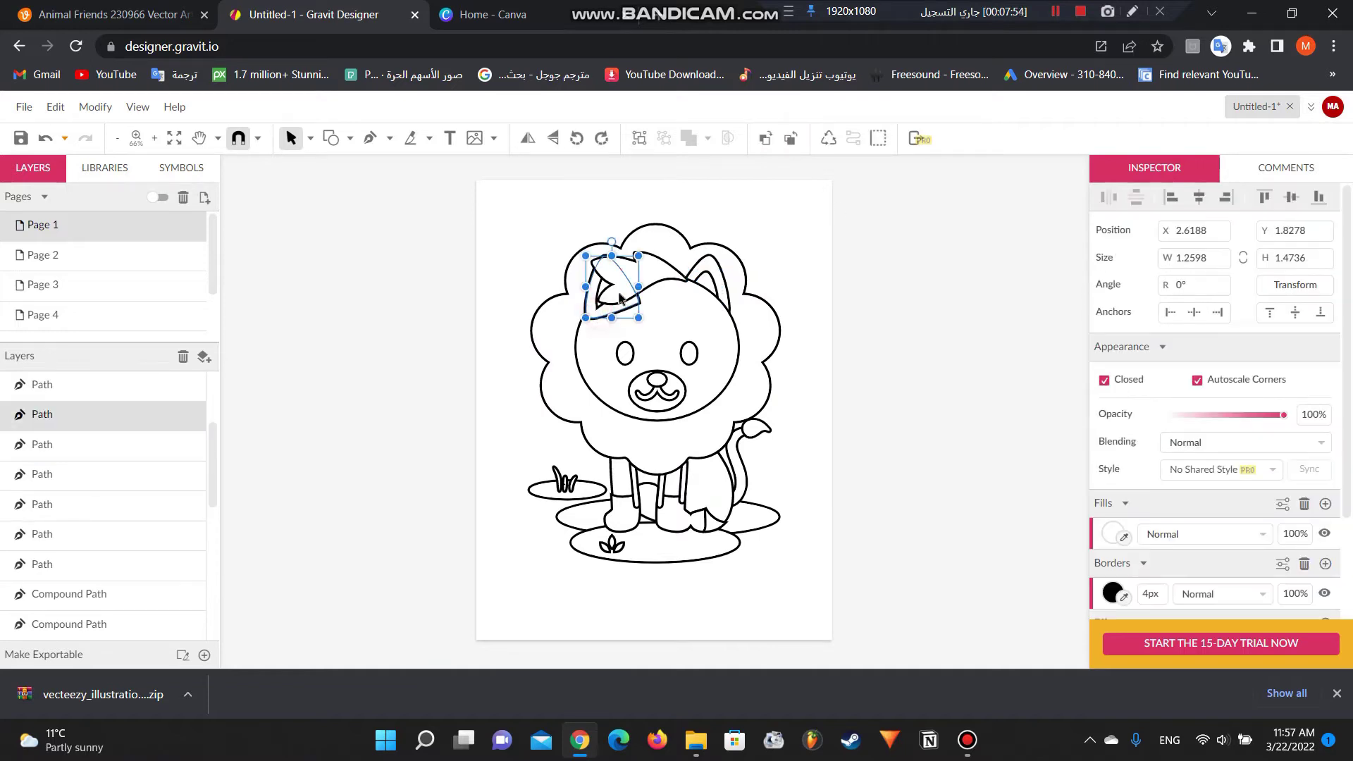
{"action": "left_click", "coordinate": [793, 141]}
{"action": "left_click", "coordinate": [794, 141]}
{"action": "left_click", "coordinate": [794, 141]}
{"action": "left_click", "coordinate": [501, 285]}
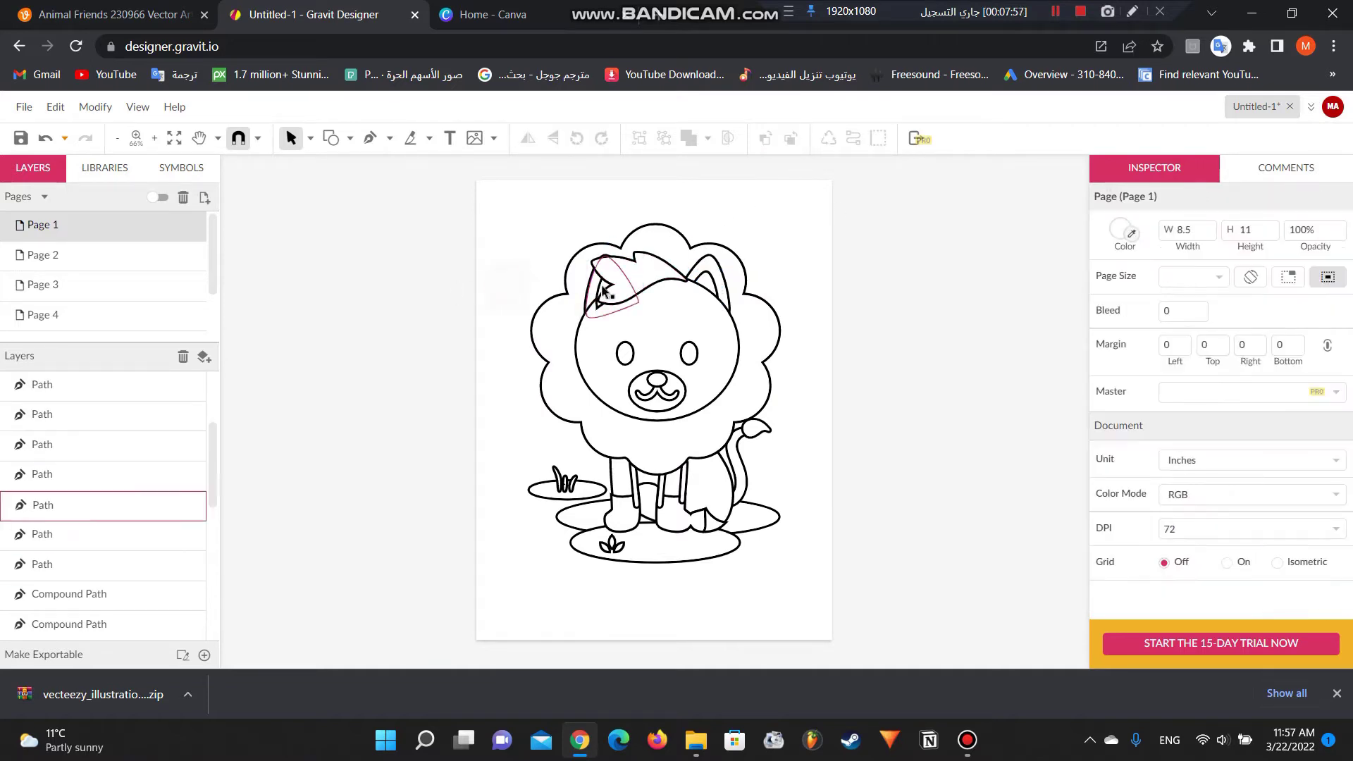
Send the inner shape of the lion's left ear backward behind the hair and face.
{"action": "left_click", "coordinate": [604, 290]}
{"action": "left_click", "coordinate": [791, 138]}
{"action": "left_click", "coordinate": [791, 139]}
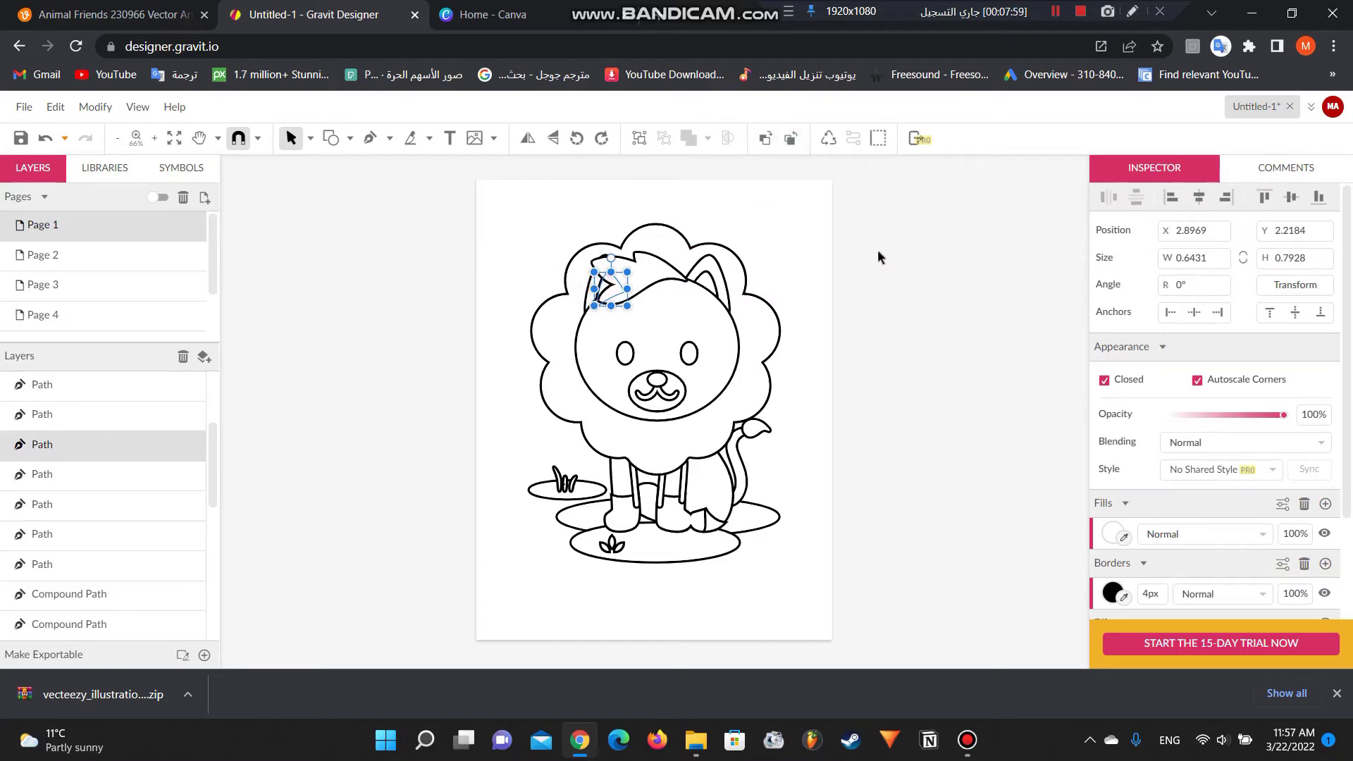
{"action": "left_click", "coordinate": [878, 256]}
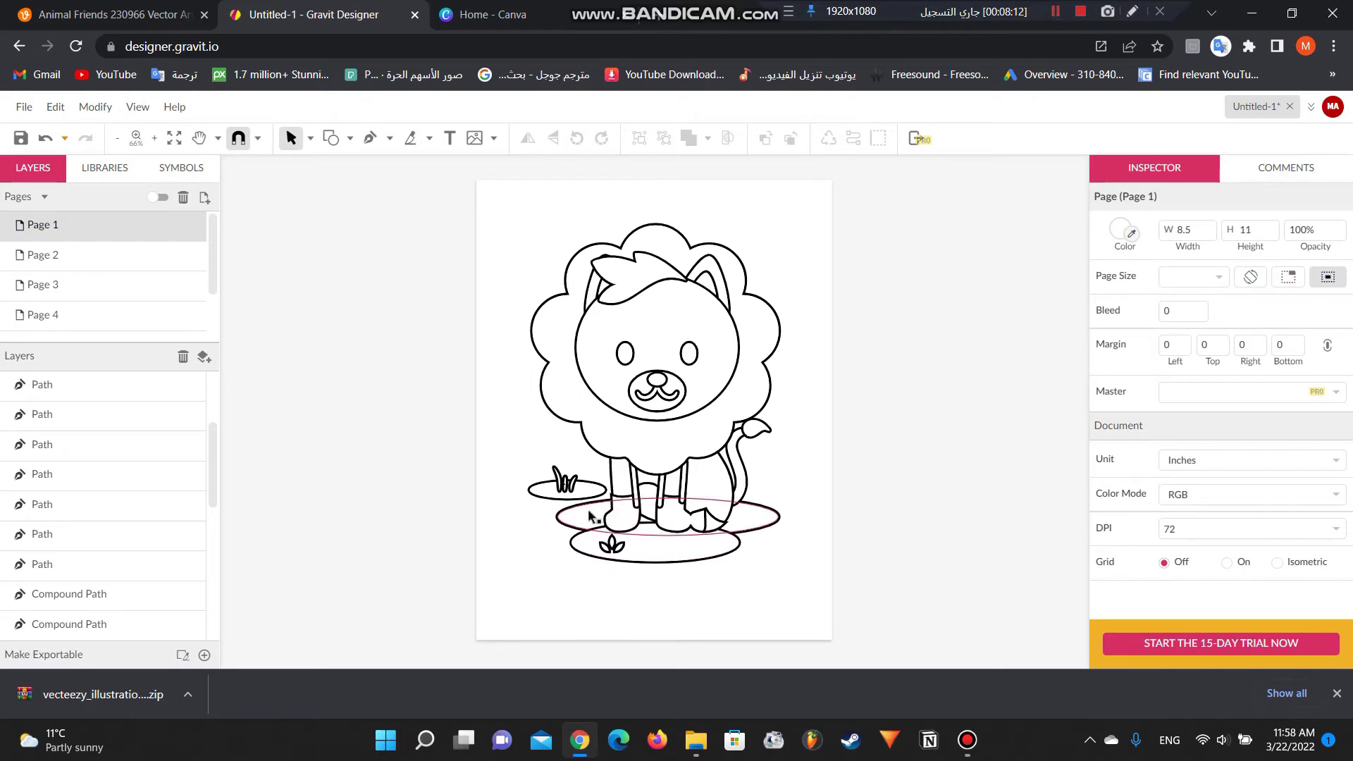
Merge the two overlapping ground ellipses under the lion into one compound shape.
{"action": "left_click_drag", "start_coordinate": [527, 510], "coordinate": [578, 556]}
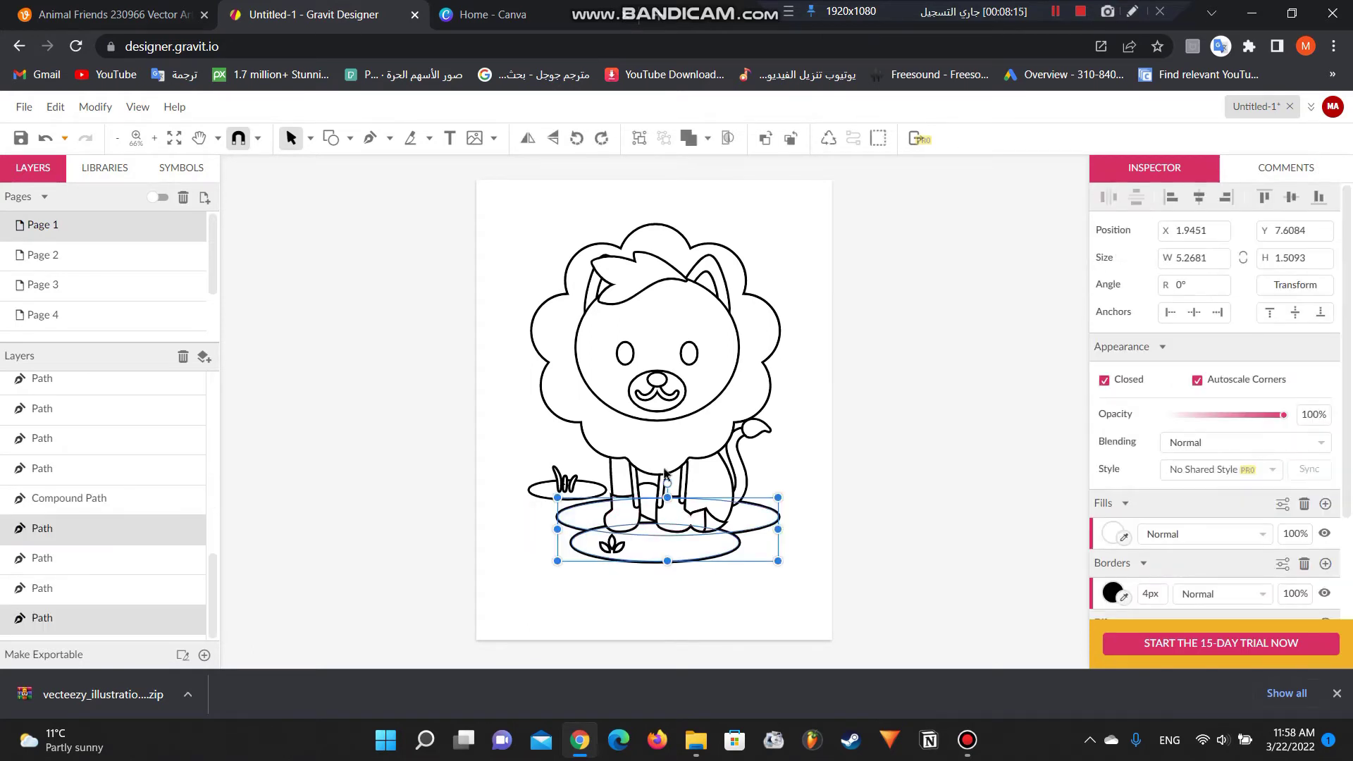
{"action": "left_click", "coordinate": [689, 143]}
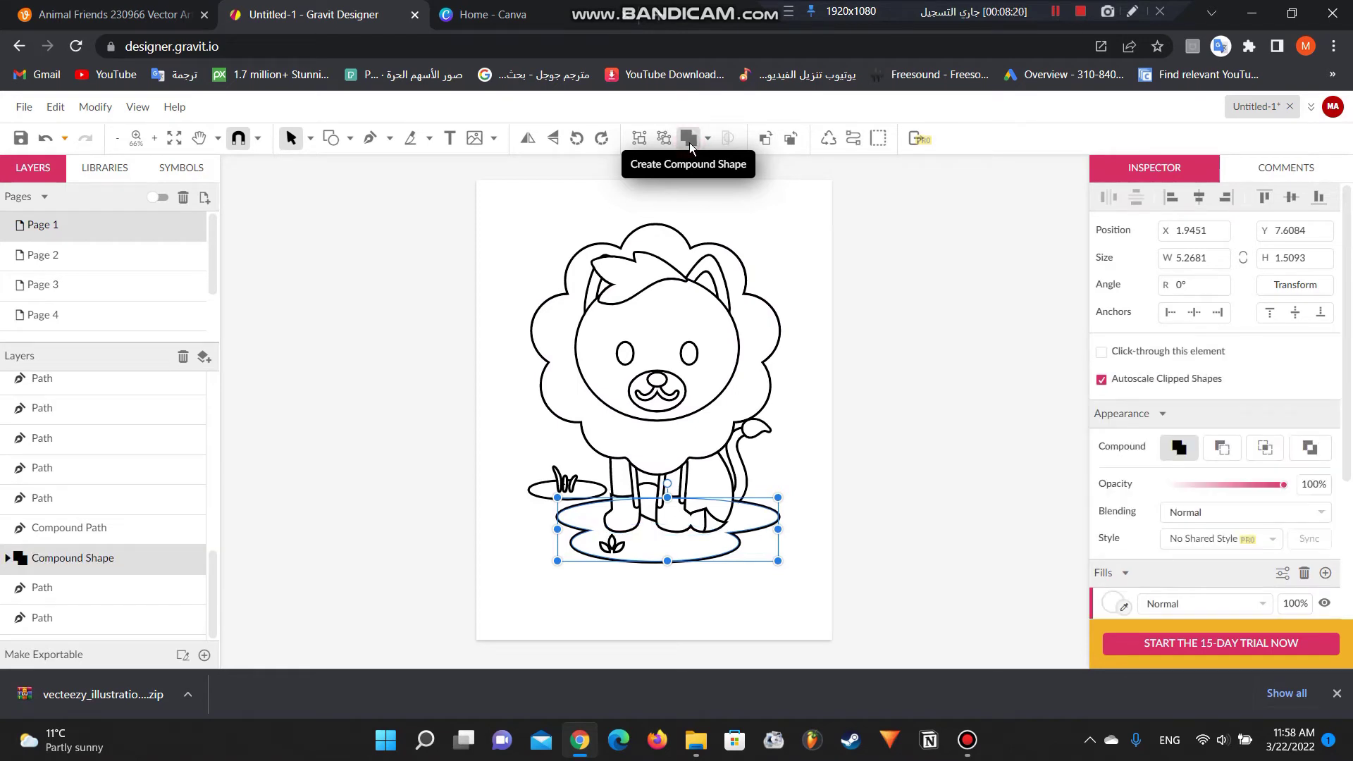
{"action": "left_click", "coordinate": [893, 341]}
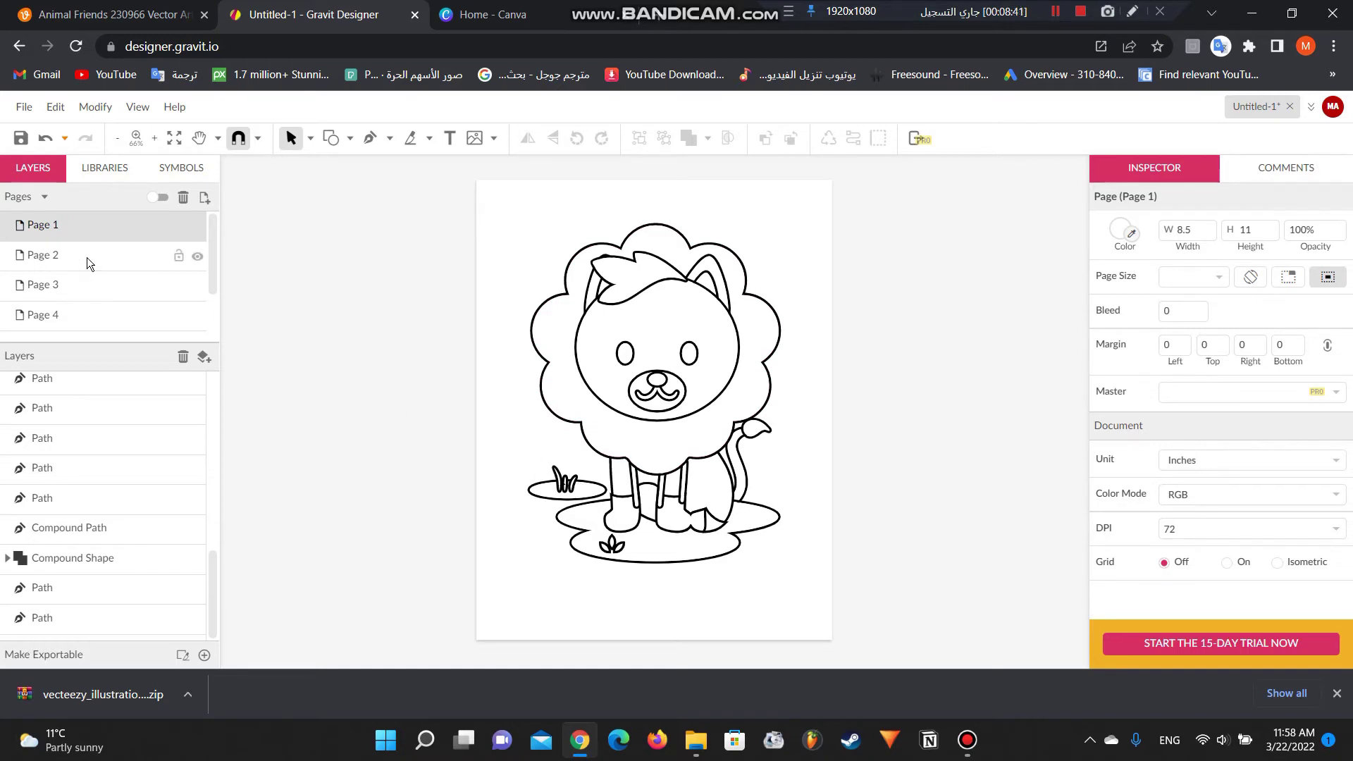
Look over all pages together, pick Page 2 with the chick and penguin, and return to single-page view.
{"action": "left_click", "coordinate": [159, 200]}
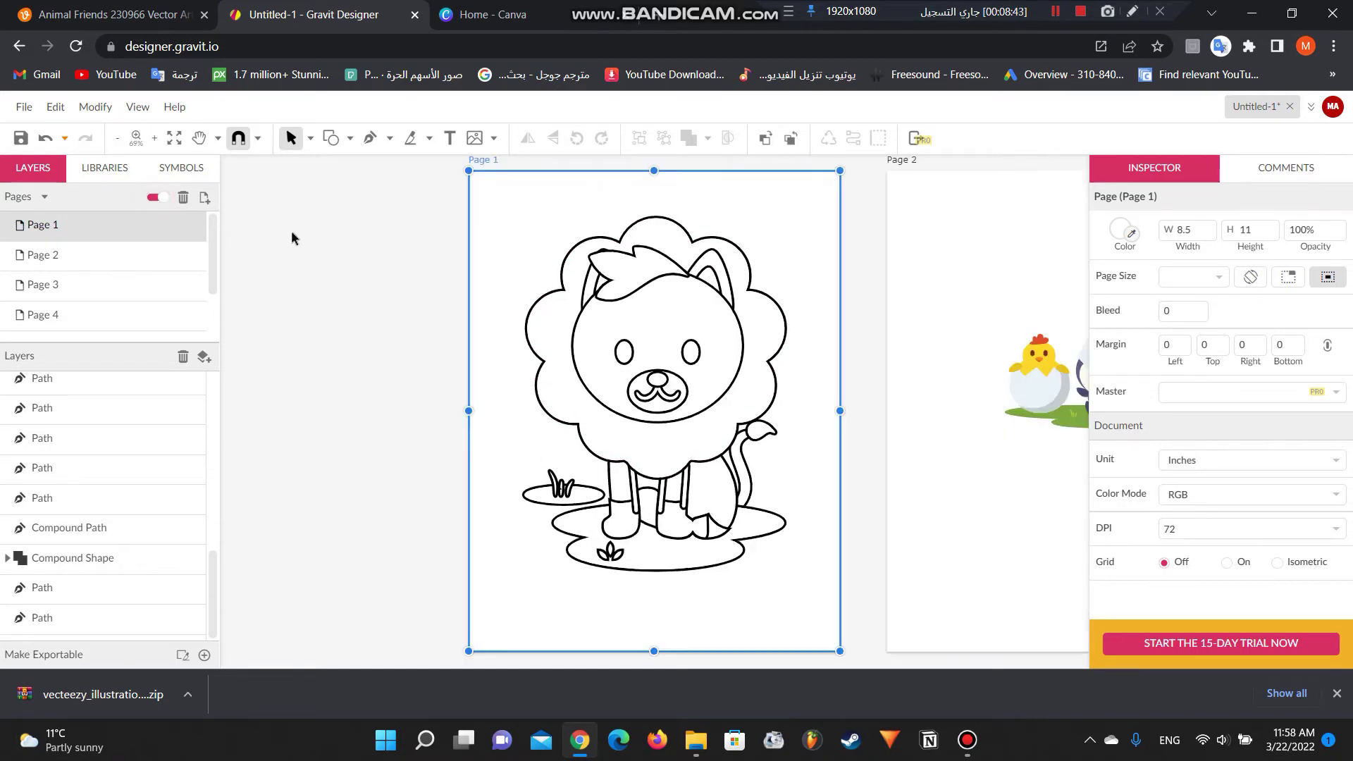
{"action": "scroll", "coordinate": [433, 316], "scroll_direction": "down", "scroll_amount": 3}
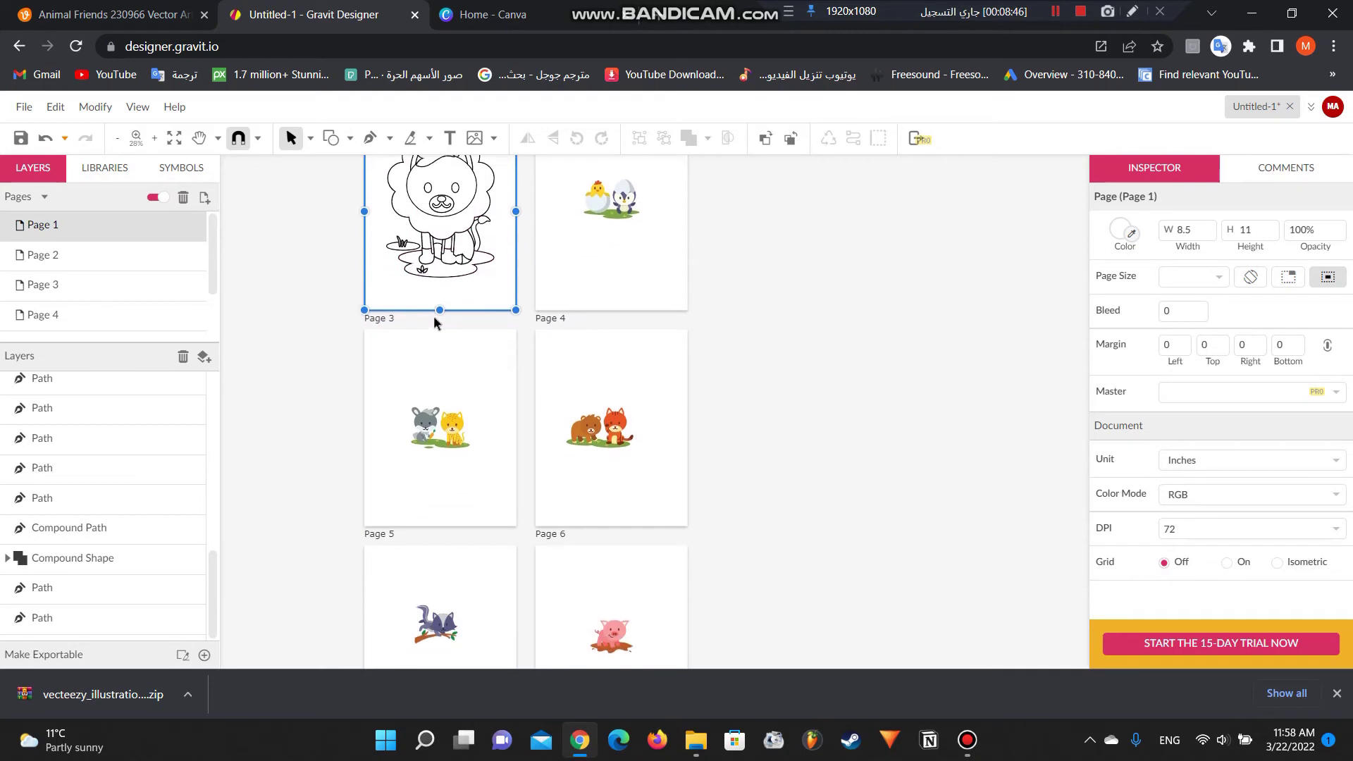
{"action": "scroll", "coordinate": [451, 324], "scroll_direction": "up", "scroll_amount": 4}
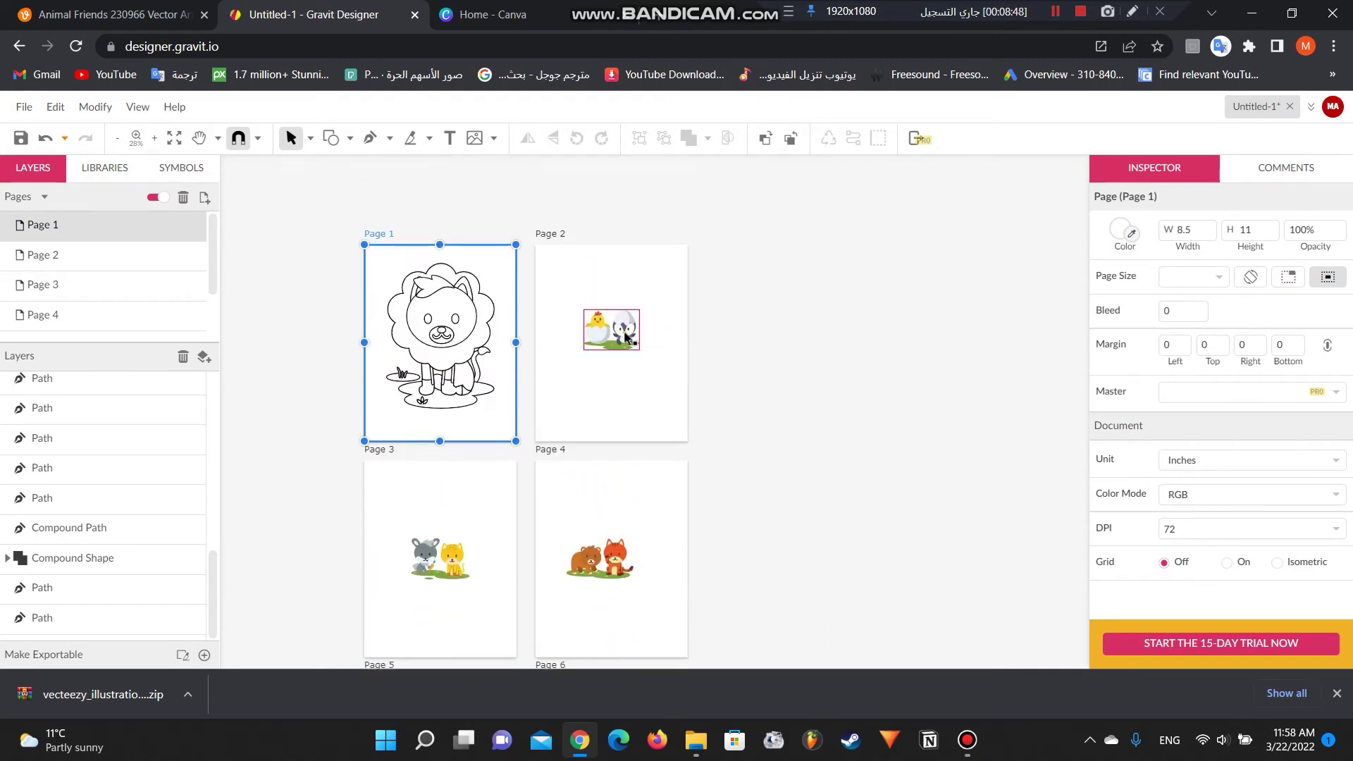
{"action": "left_click", "coordinate": [638, 294]}
{"action": "left_click", "coordinate": [155, 198]}
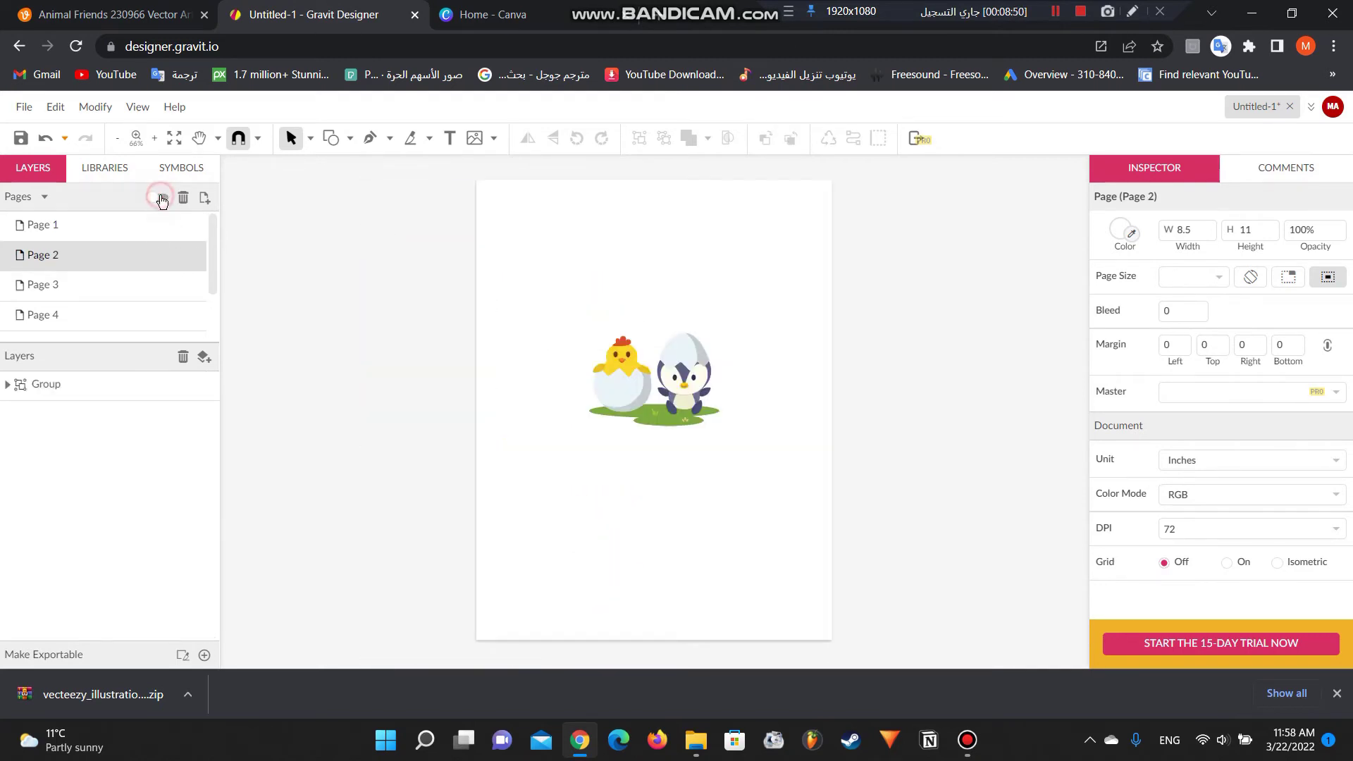
Enlarge the chick and penguin group to about 6.83 × 4.89 inches and center it on Page 2.
{"action": "left_click", "coordinate": [655, 397]}
{"action": "left_click", "coordinate": [666, 403]}
{"action": "left_click", "coordinate": [691, 421]}
{"action": "left_click_drag", "start_coordinate": [720, 425], "coordinate": [845, 589]}
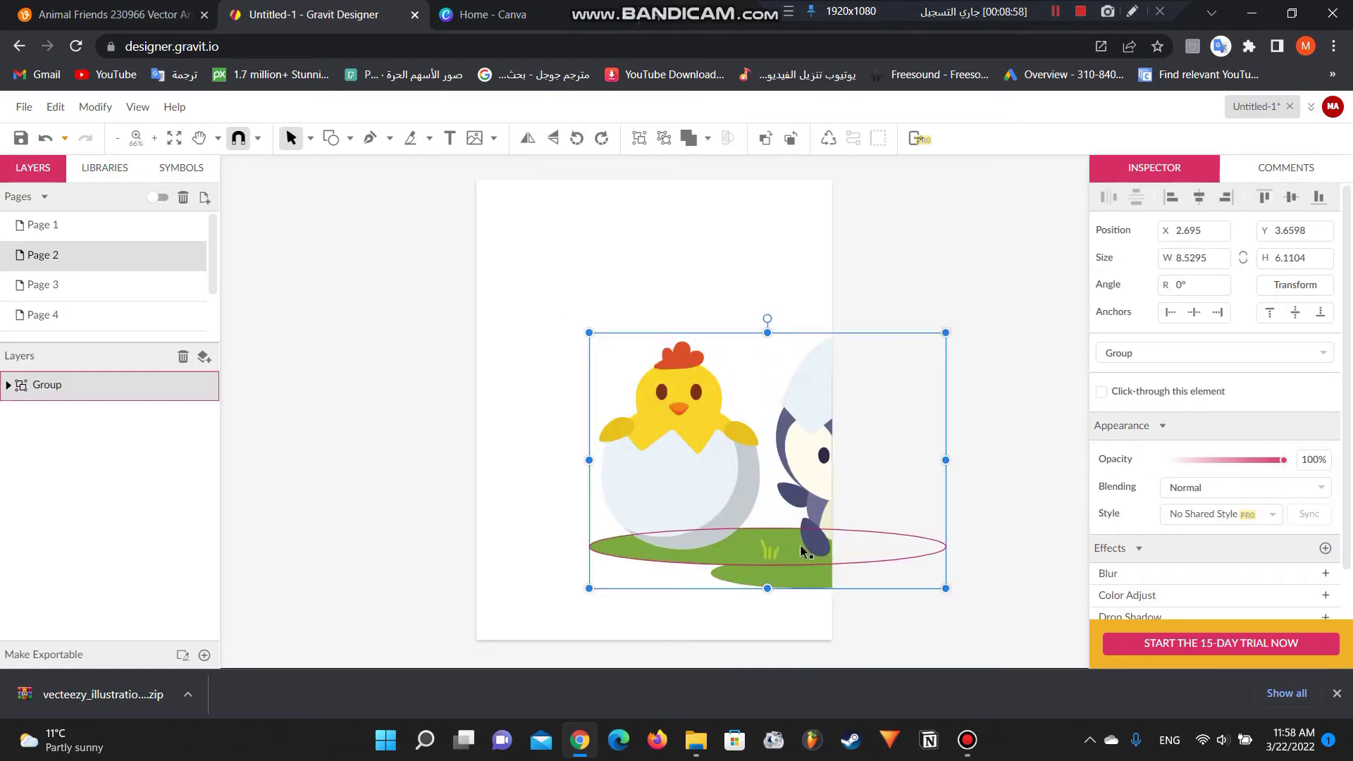
{"action": "left_click_drag", "start_coordinate": [750, 390], "coordinate": [748, 420]}
{"action": "left_click", "coordinate": [748, 421]}
{"action": "left_click", "coordinate": [791, 492]}
{"action": "left_click_drag", "start_coordinate": [791, 493], "coordinate": [715, 421]}
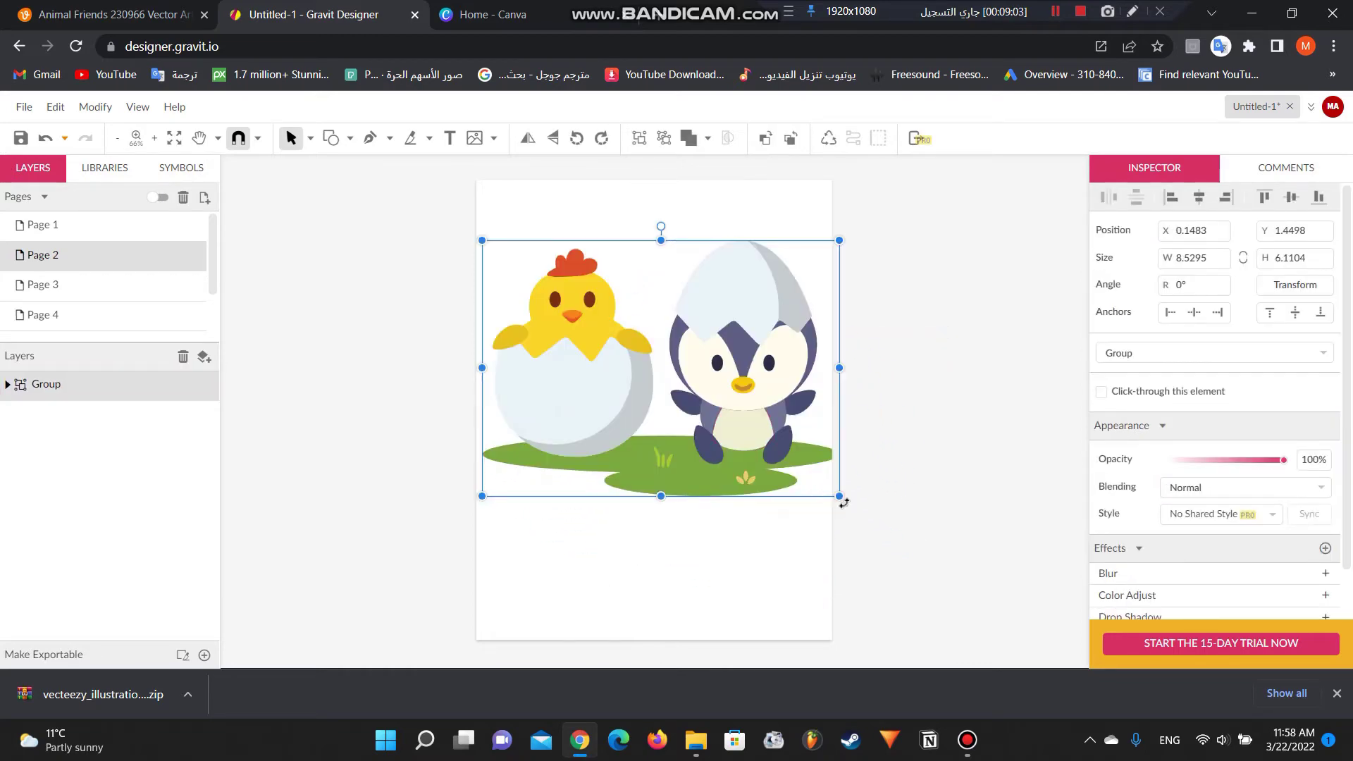
{"action": "left_click_drag", "start_coordinate": [841, 499], "coordinate": [768, 444]}
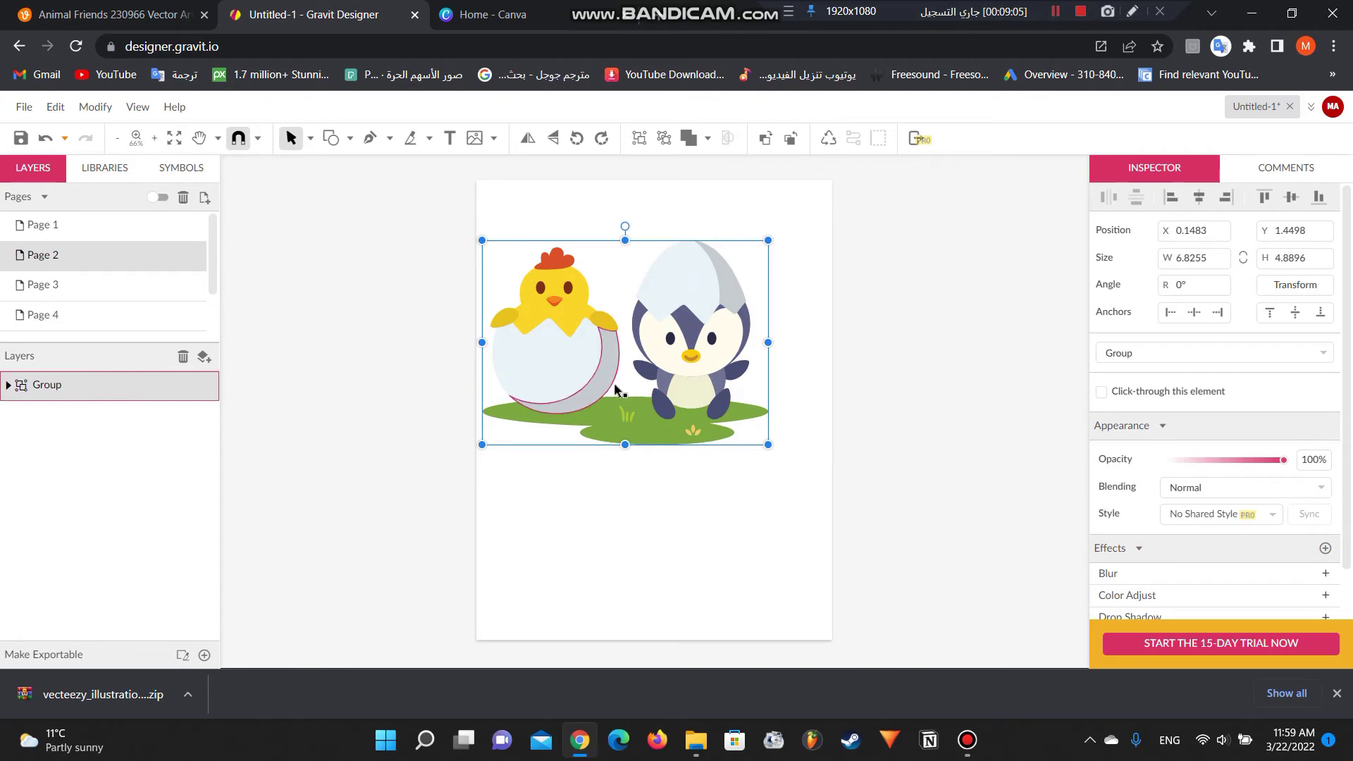
{"action": "left_click_drag", "start_coordinate": [680, 400], "coordinate": [713, 440]}
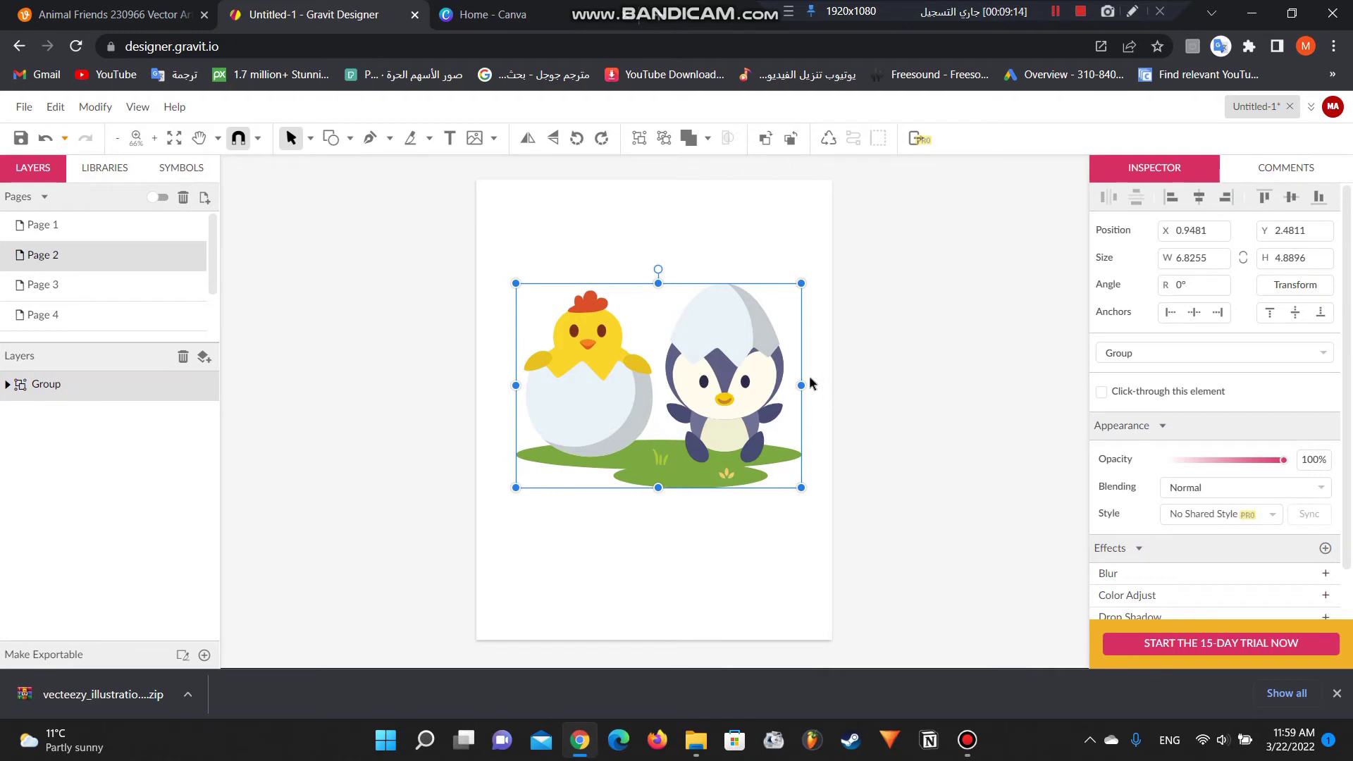
Ungroup the chick and penguin artwork and set the fill of all its paths to white (#FFFFFF).
{"action": "left_click", "coordinate": [662, 137]}
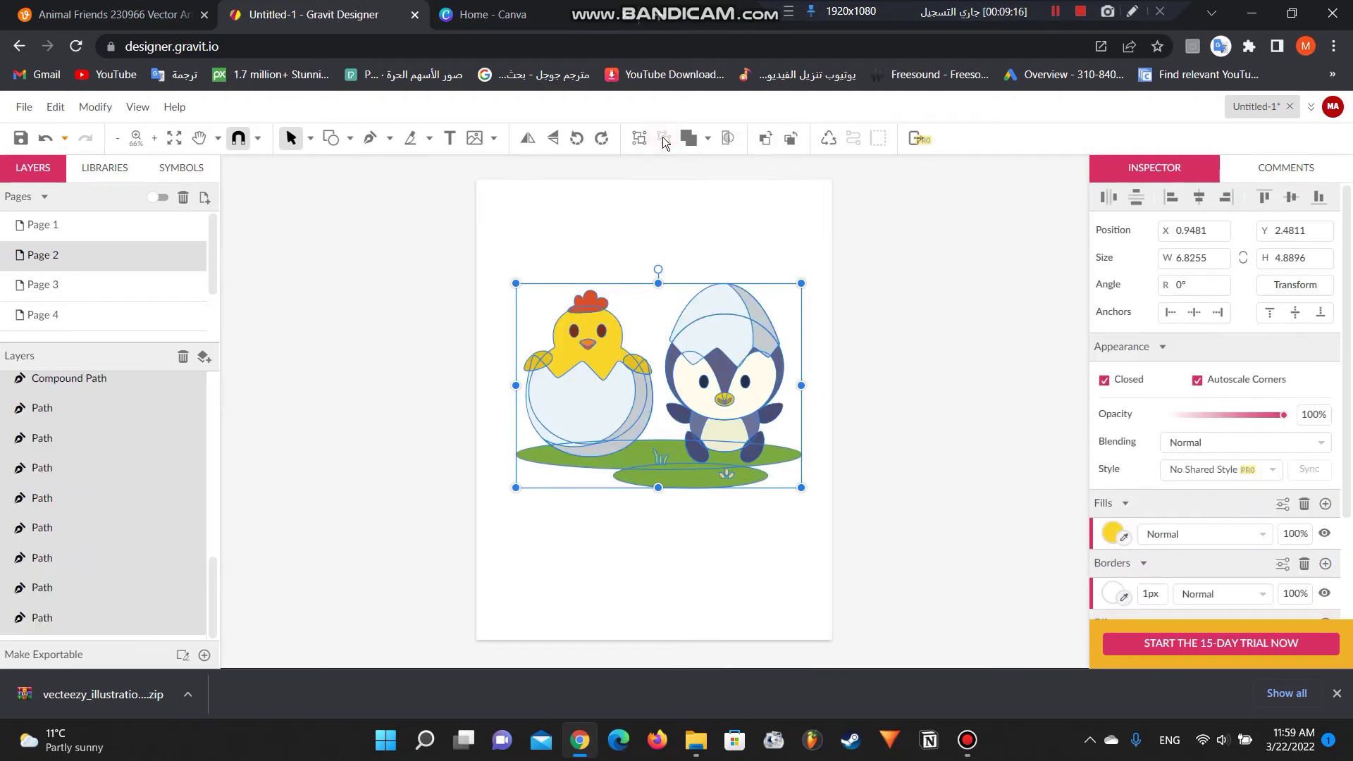
{"action": "left_click", "coordinate": [1113, 534]}
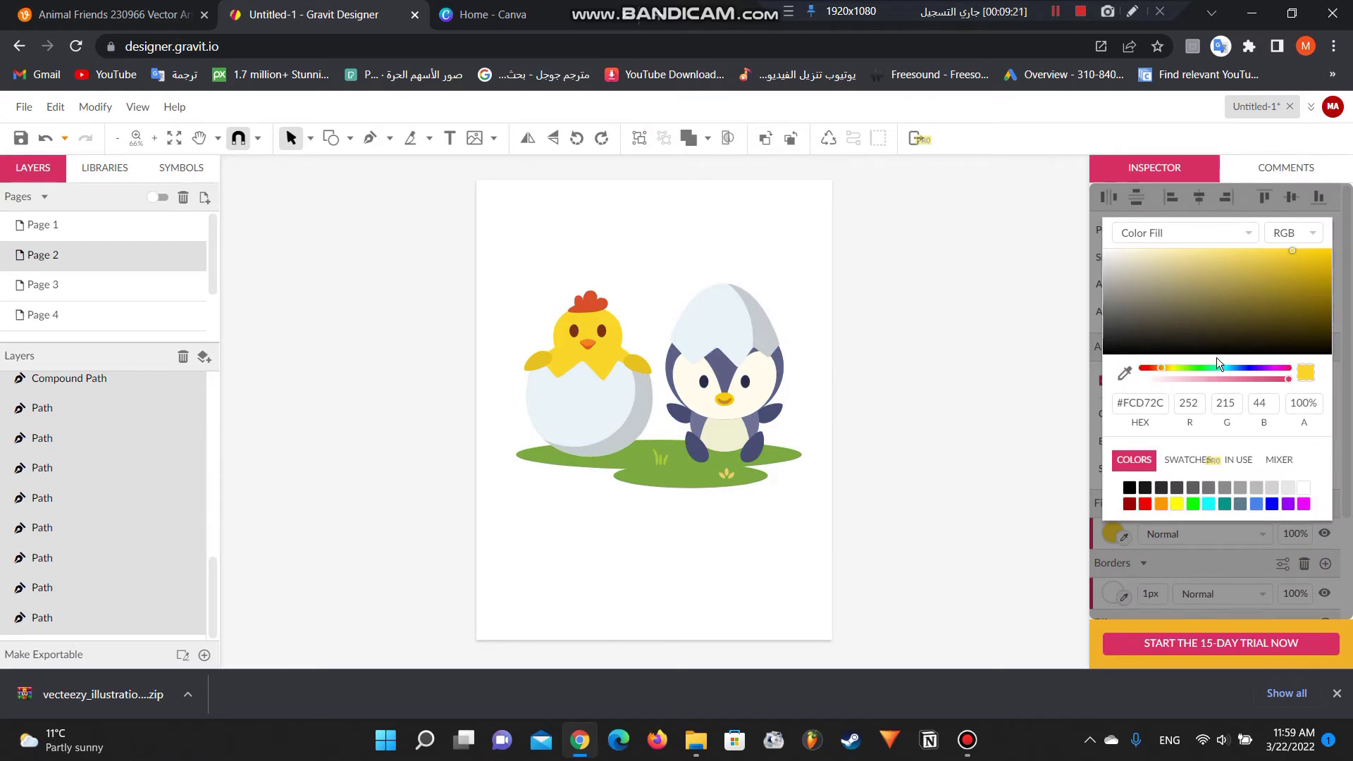
{"action": "left_click", "coordinate": [1303, 487]}
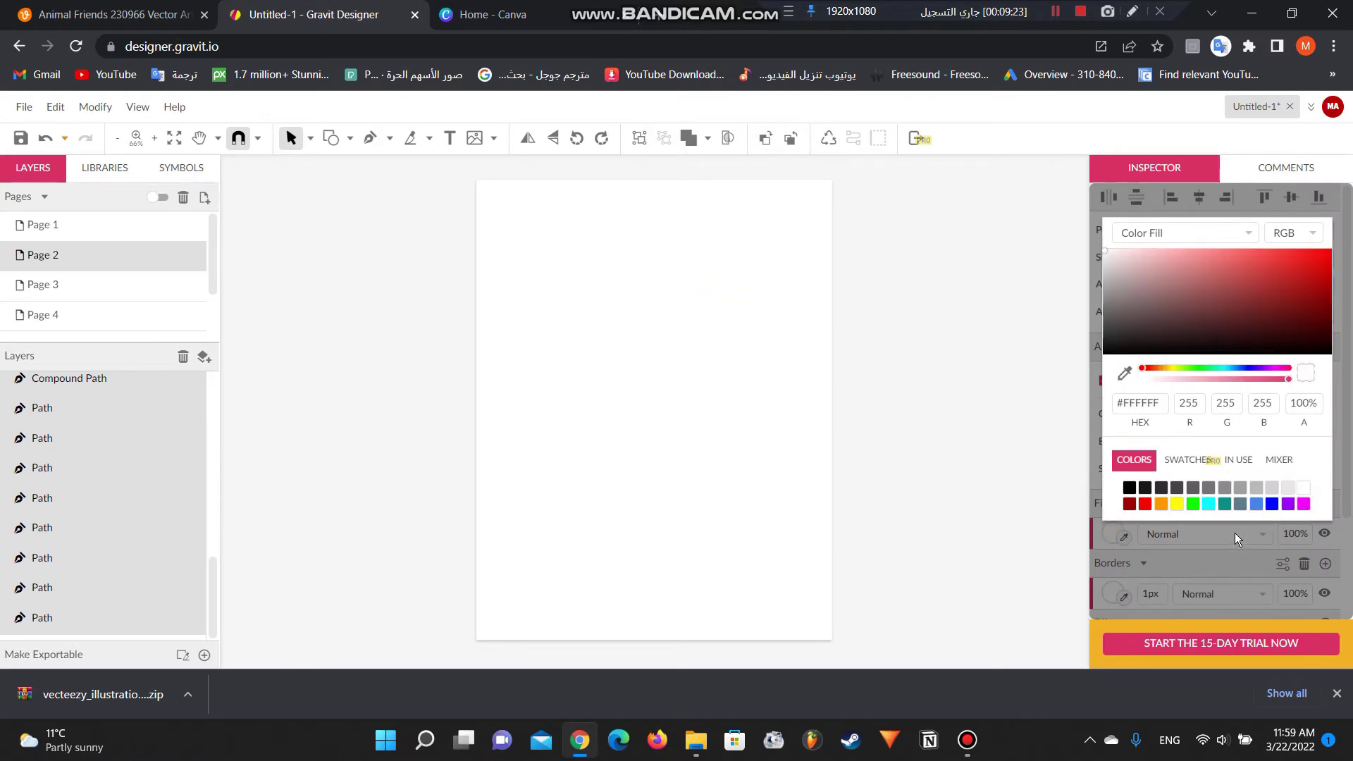
{"action": "left_click", "coordinate": [1123, 569]}
Apply a solid black (#000000) border color to all of the chick and penguin paths.
{"action": "left_click", "coordinate": [1110, 594]}
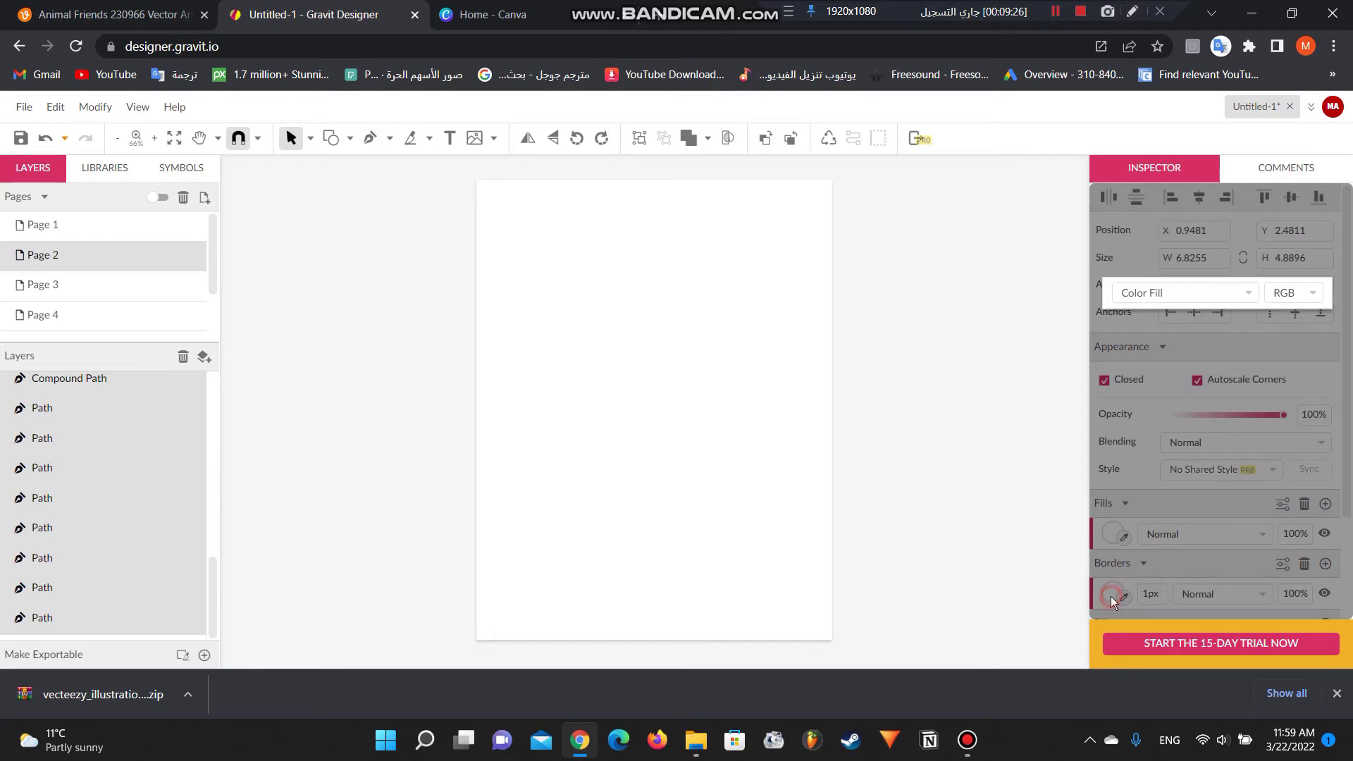
{"action": "left_click", "coordinate": [1174, 292]}
{"action": "left_click", "coordinate": [1174, 317]}
{"action": "left_click", "coordinate": [1174, 293]}
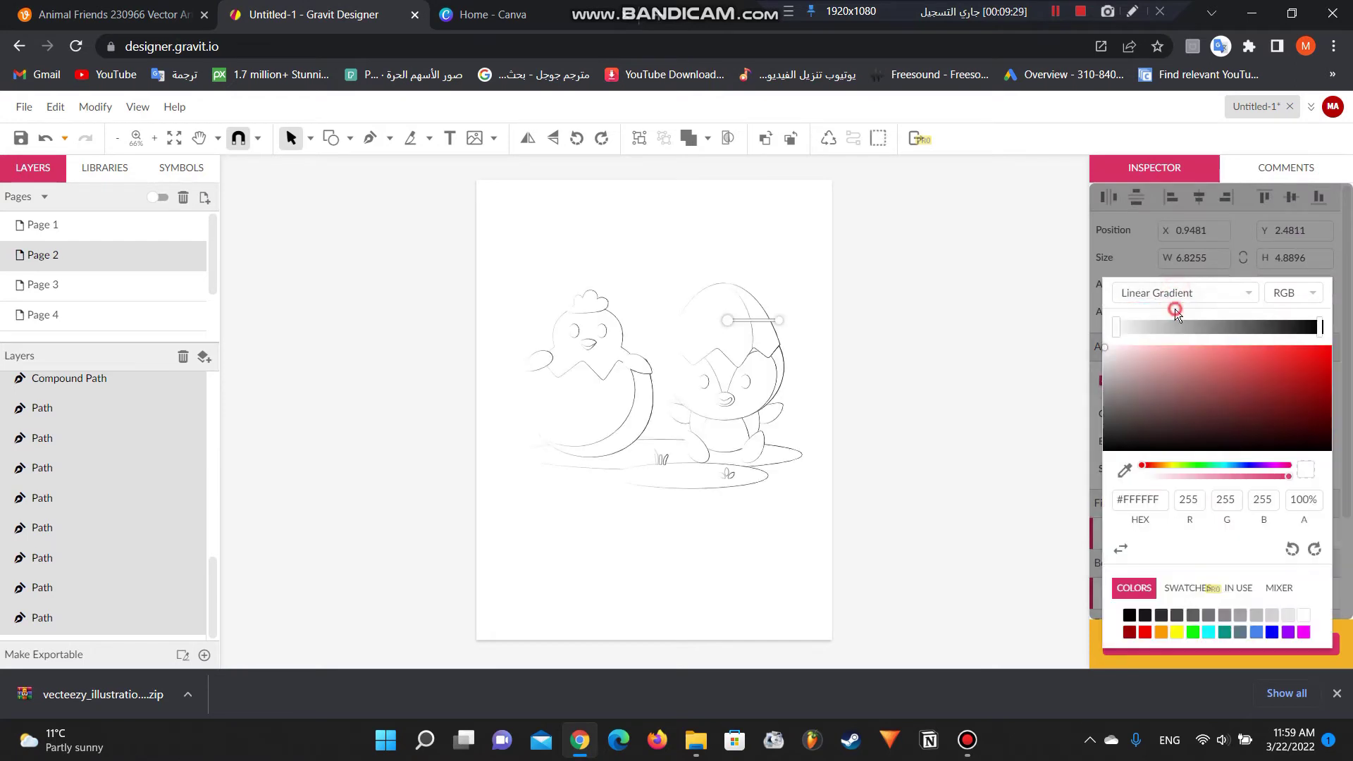
{"action": "left_click", "coordinate": [1163, 306]}
{"action": "left_click", "coordinate": [1128, 547]}
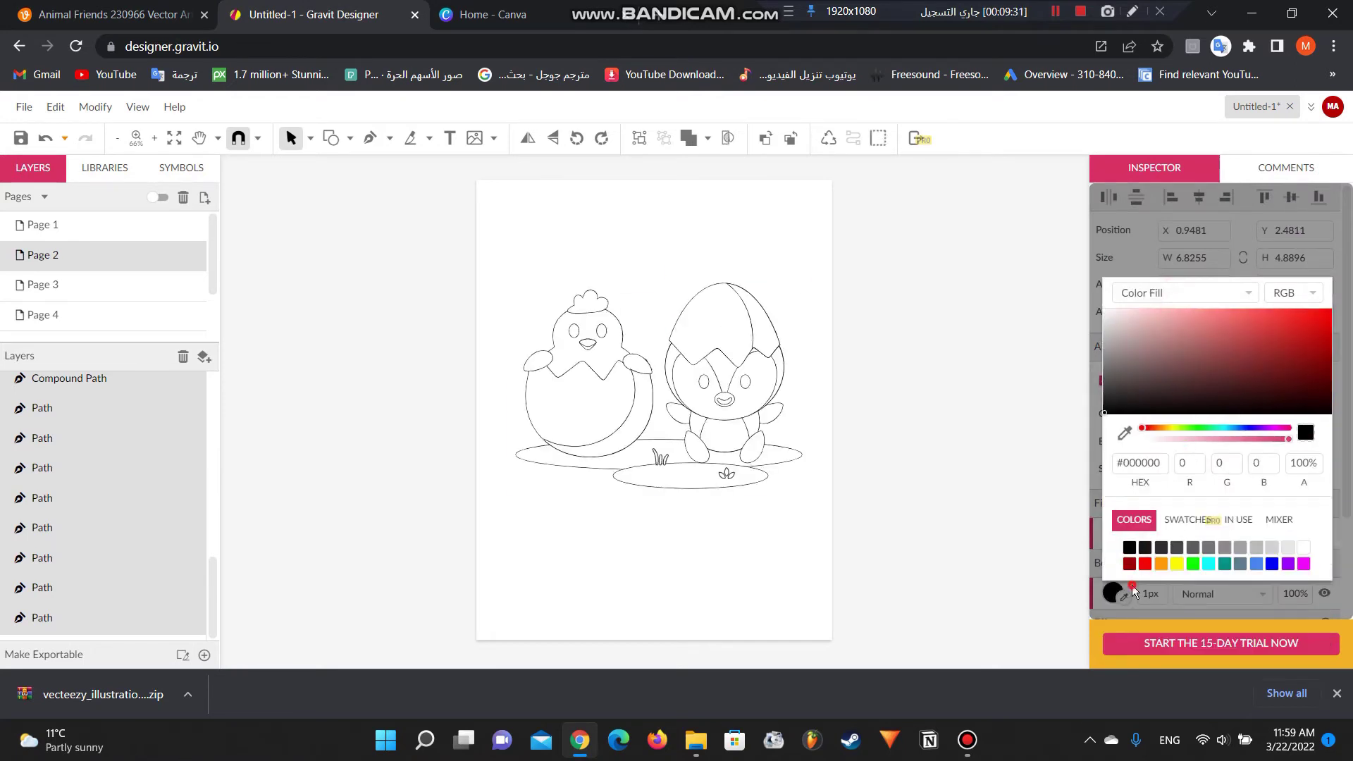
{"action": "left_click", "coordinate": [1134, 592]}
Set the border width of all the chick and penguin paths to 4 px.
{"action": "left_click", "coordinate": [1151, 594]}
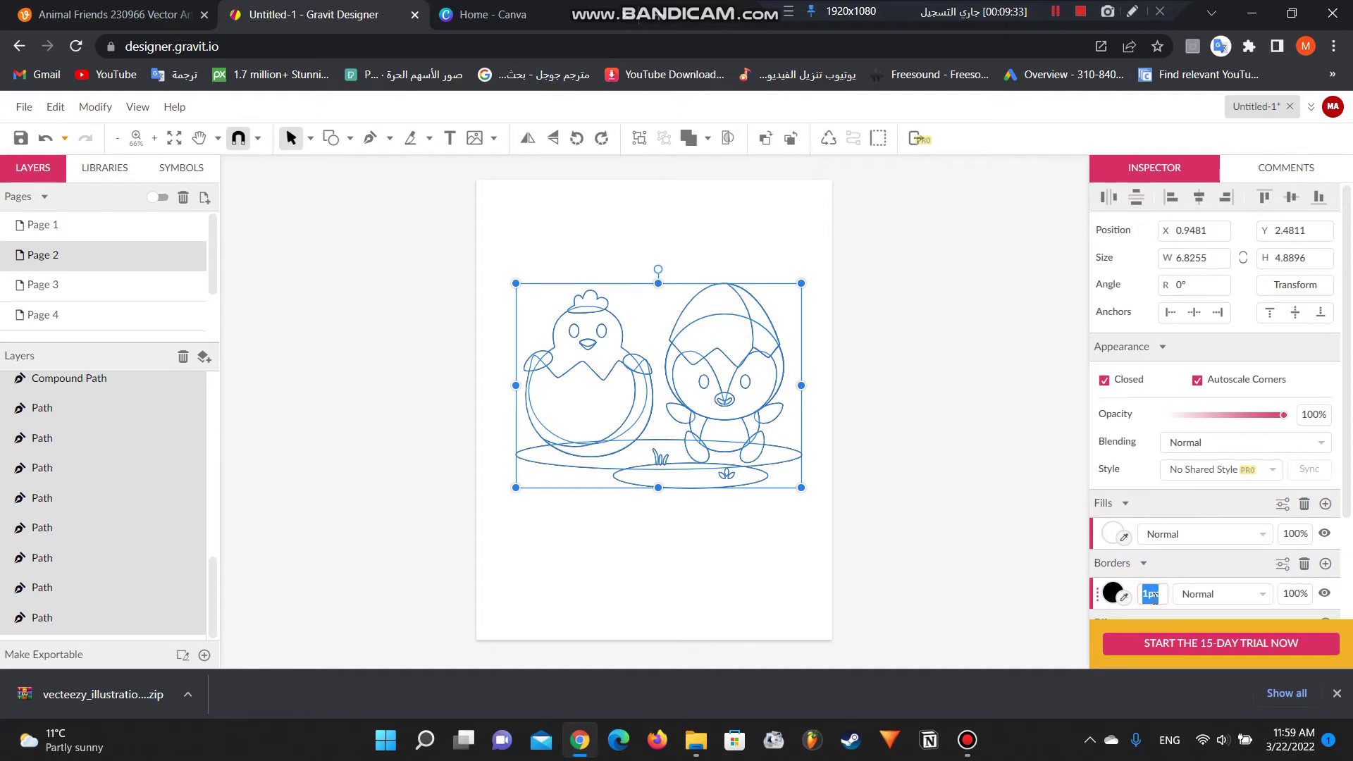
{"action": "type", "text": "4"}
{"action": "key", "text": "Return"}
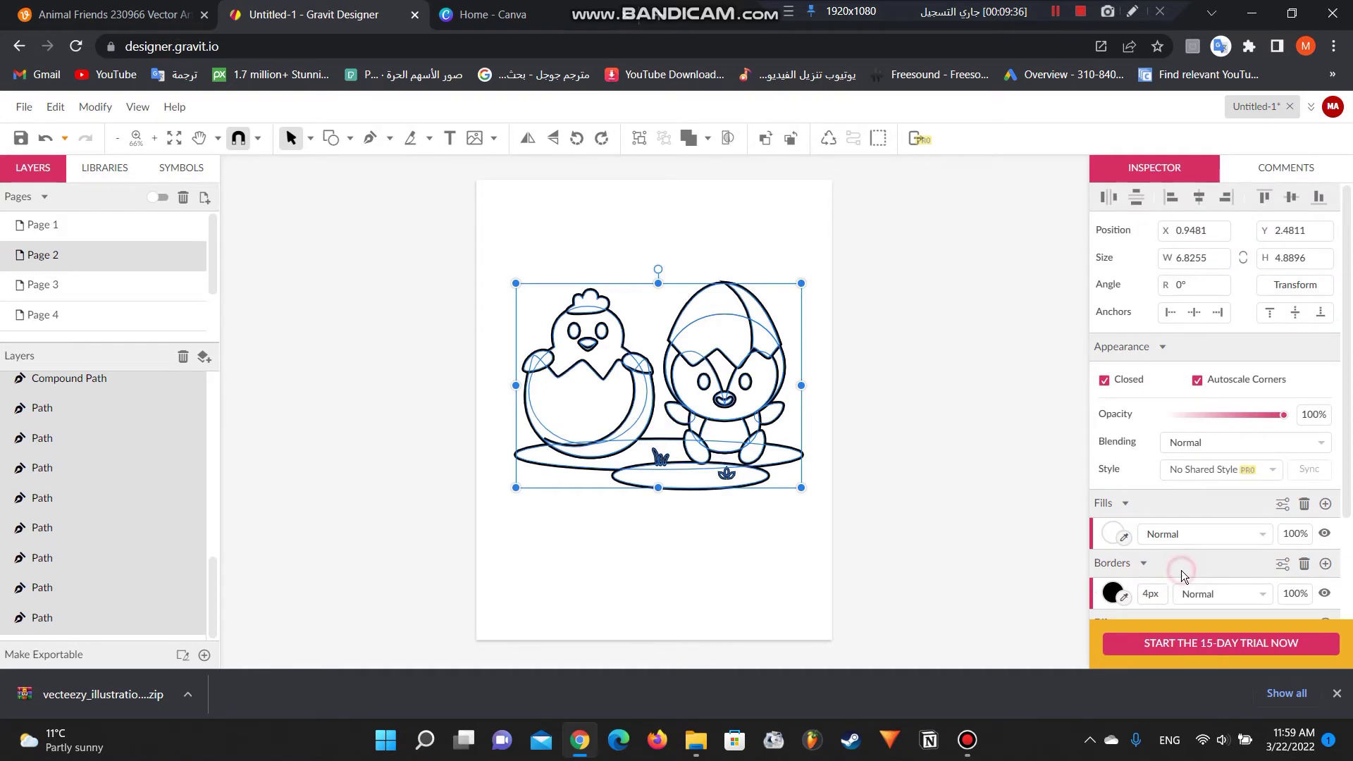
{"action": "left_click", "coordinate": [967, 489]}
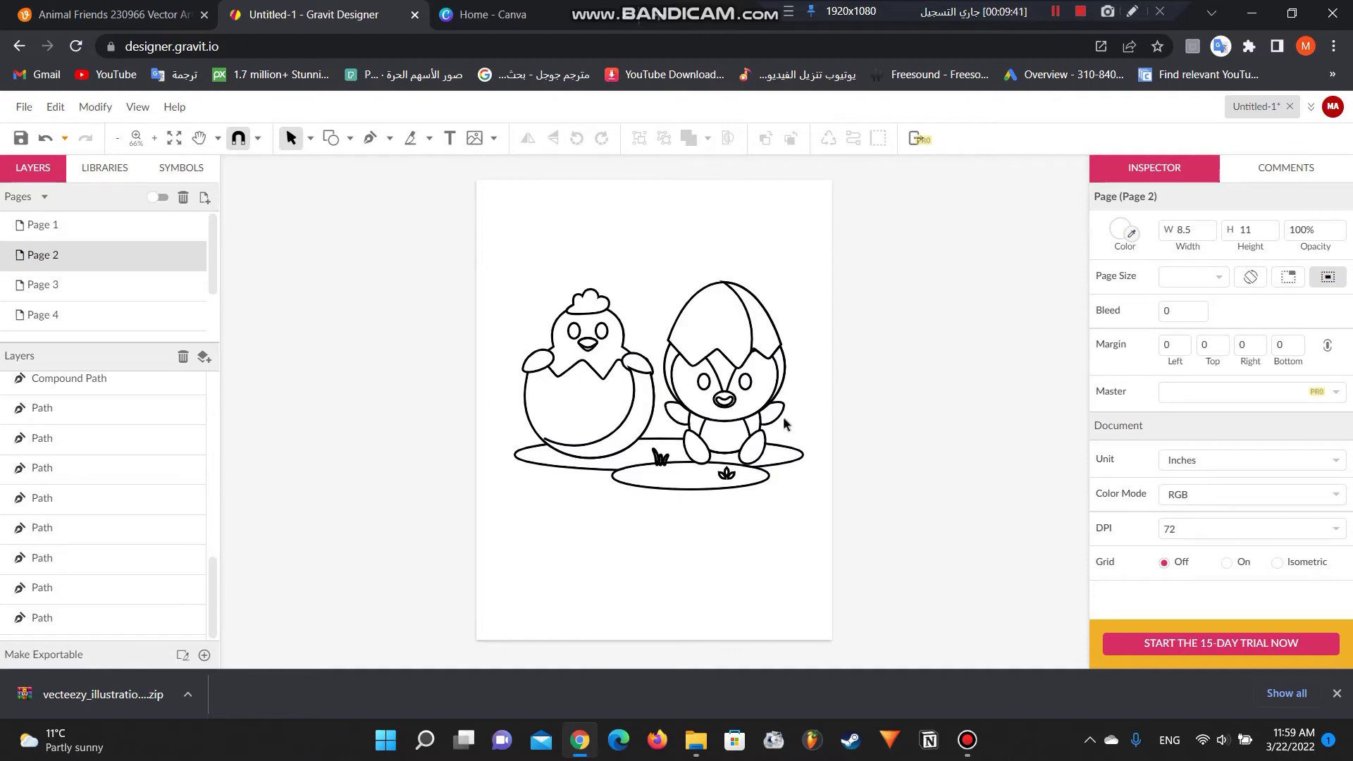
Fill the penguin's left eye with black.
{"action": "left_click", "coordinate": [747, 388]}
{"action": "left_click", "coordinate": [703, 381]}
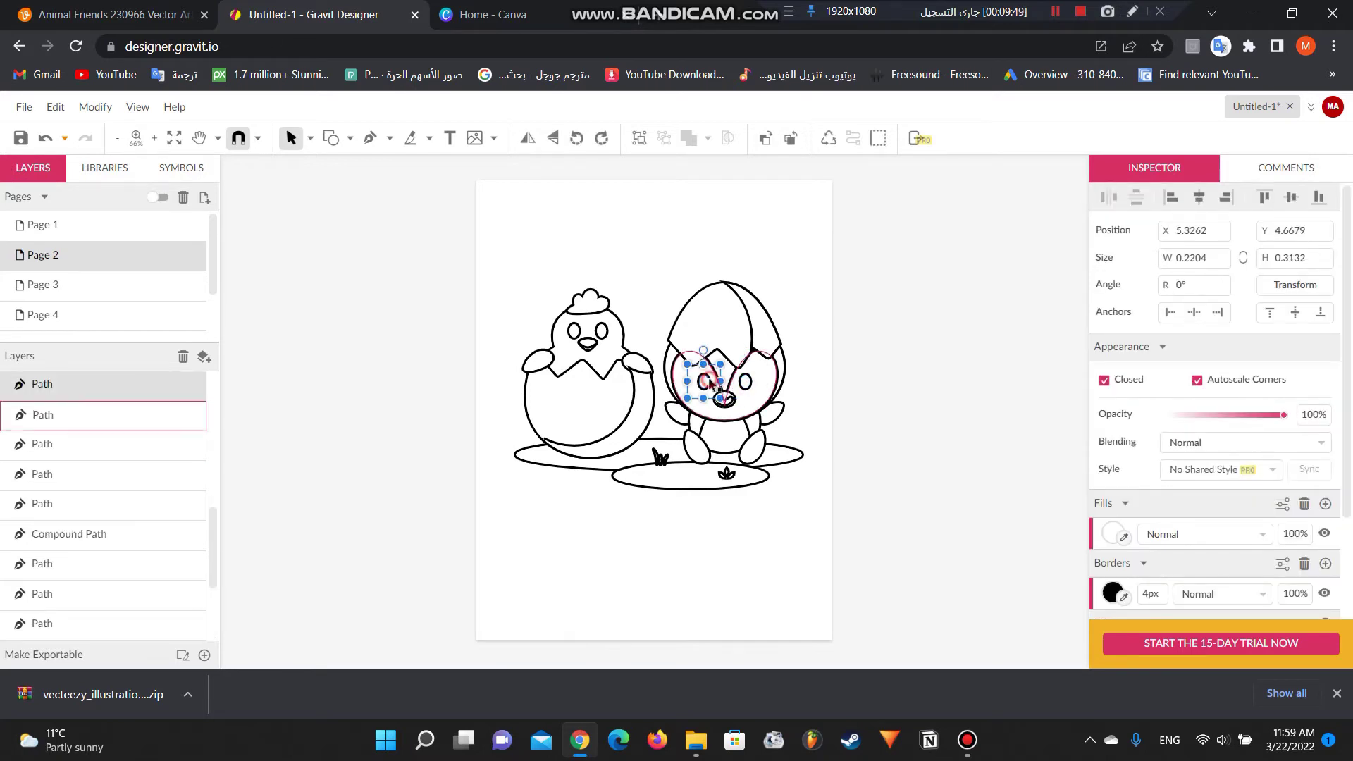
{"action": "left_click", "coordinate": [1112, 541]}
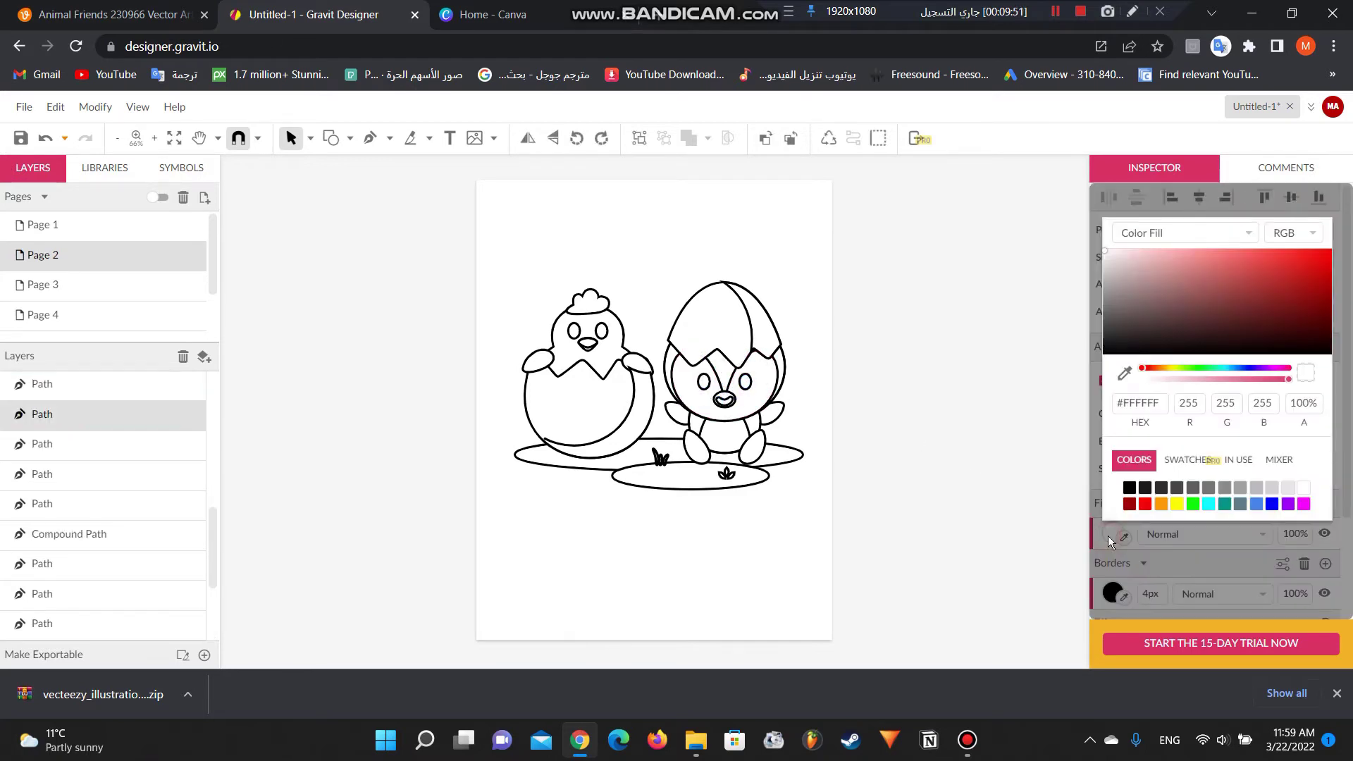
{"action": "left_click", "coordinate": [1130, 488]}
{"action": "left_click", "coordinate": [985, 471]}
Fill the penguin's right eye with black.
{"action": "left_click", "coordinate": [746, 381]}
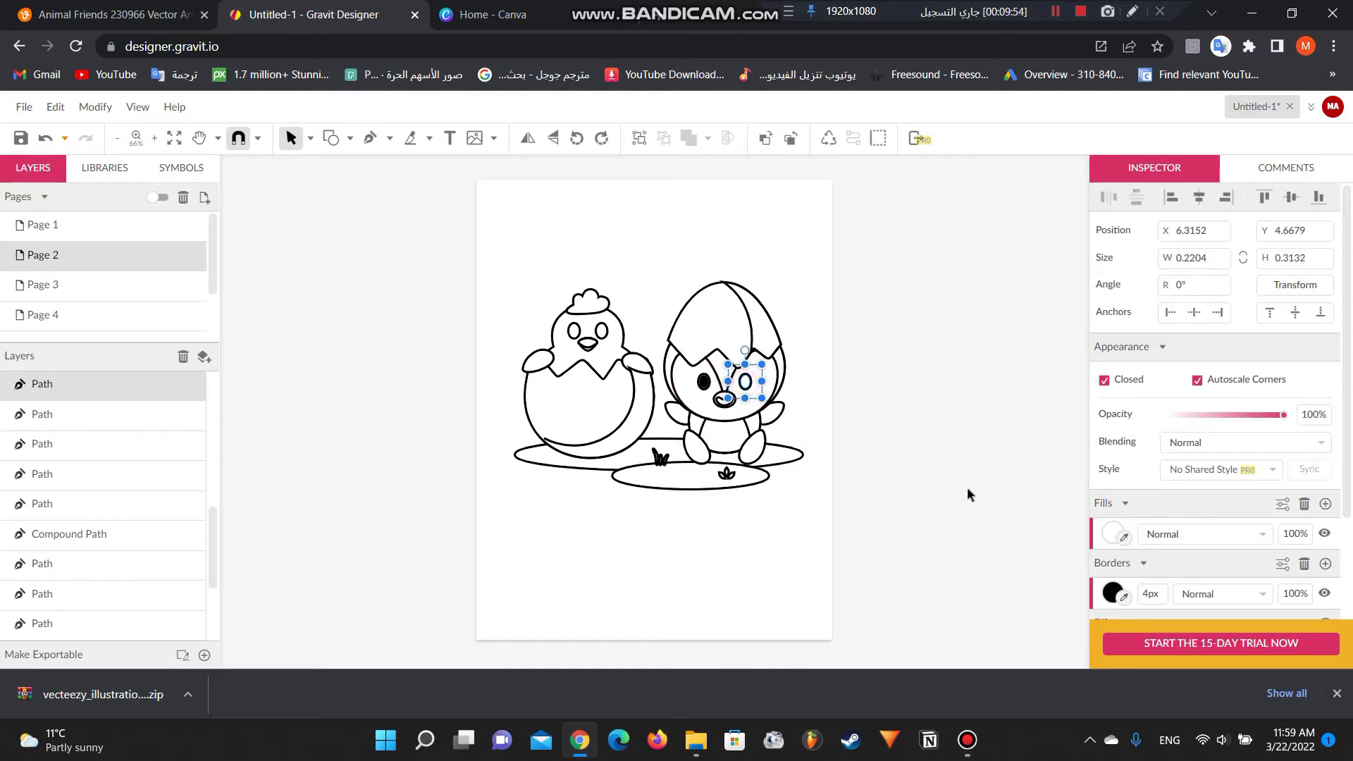
{"action": "left_click", "coordinate": [1121, 537]}
{"action": "left_click", "coordinate": [1112, 541]}
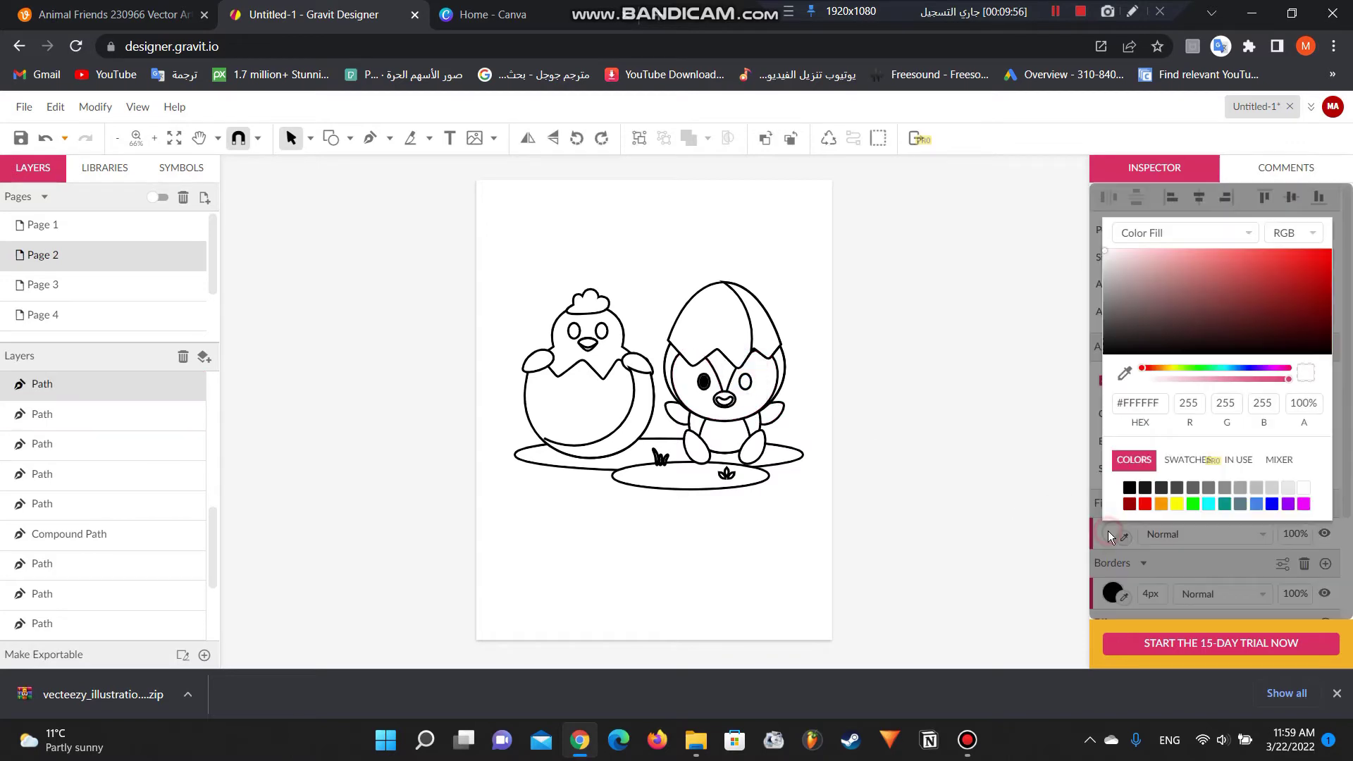
{"action": "left_click", "coordinate": [1128, 486]}
{"action": "left_click", "coordinate": [1001, 470]}
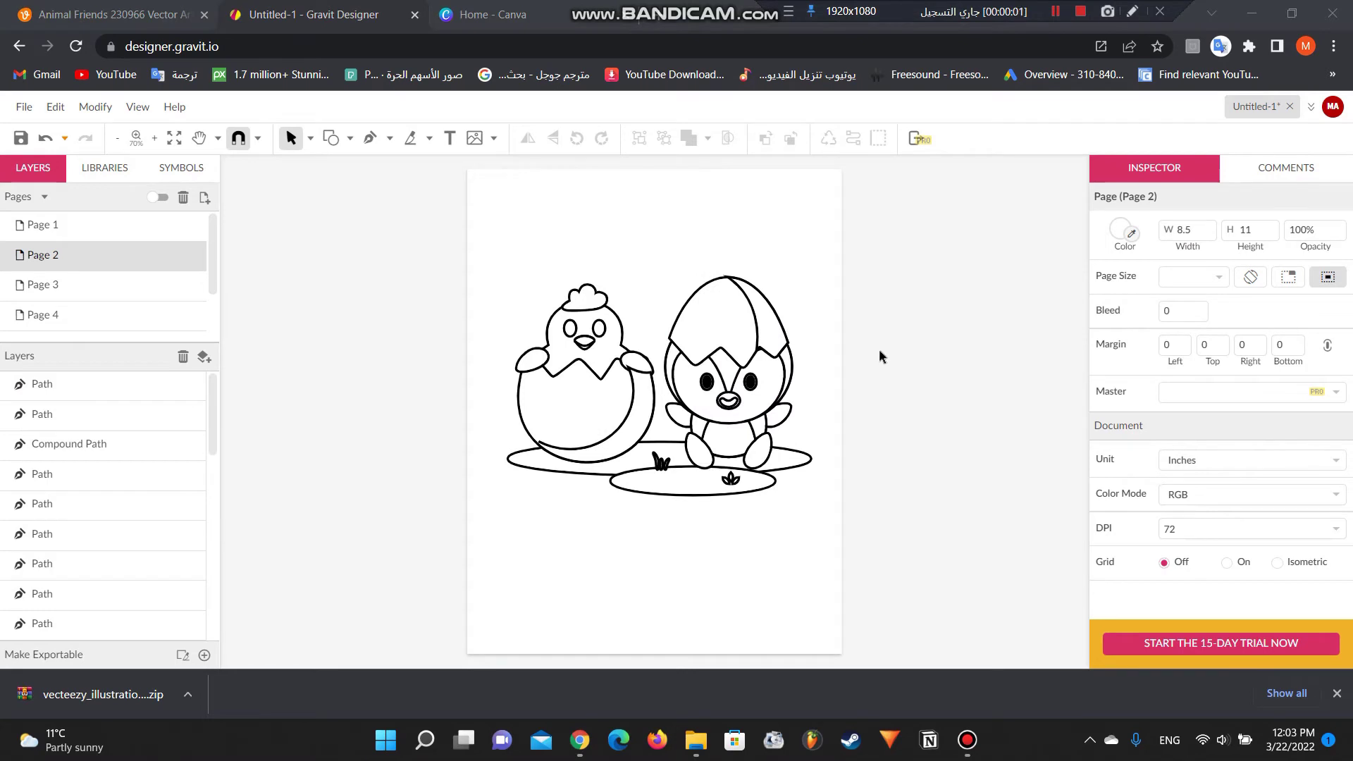
Fill the chick's right eye with black (#000000).
{"action": "left_click", "coordinate": [607, 334]}
{"action": "left_click", "coordinate": [1112, 535]}
{"action": "left_click", "coordinate": [1122, 485]}
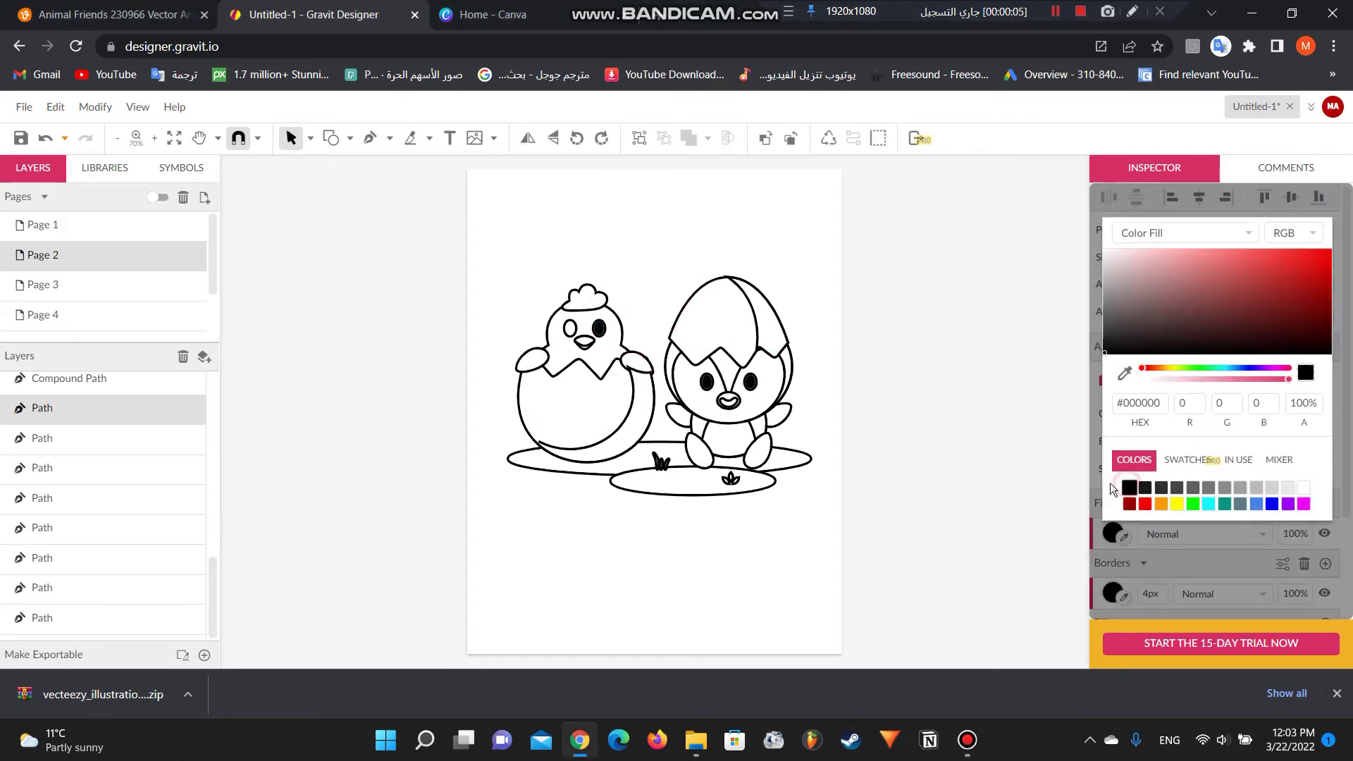
Fill the chick's left eye with black.
{"action": "left_click", "coordinate": [994, 452]}
{"action": "left_click", "coordinate": [577, 334]}
{"action": "left_click", "coordinate": [1113, 534]}
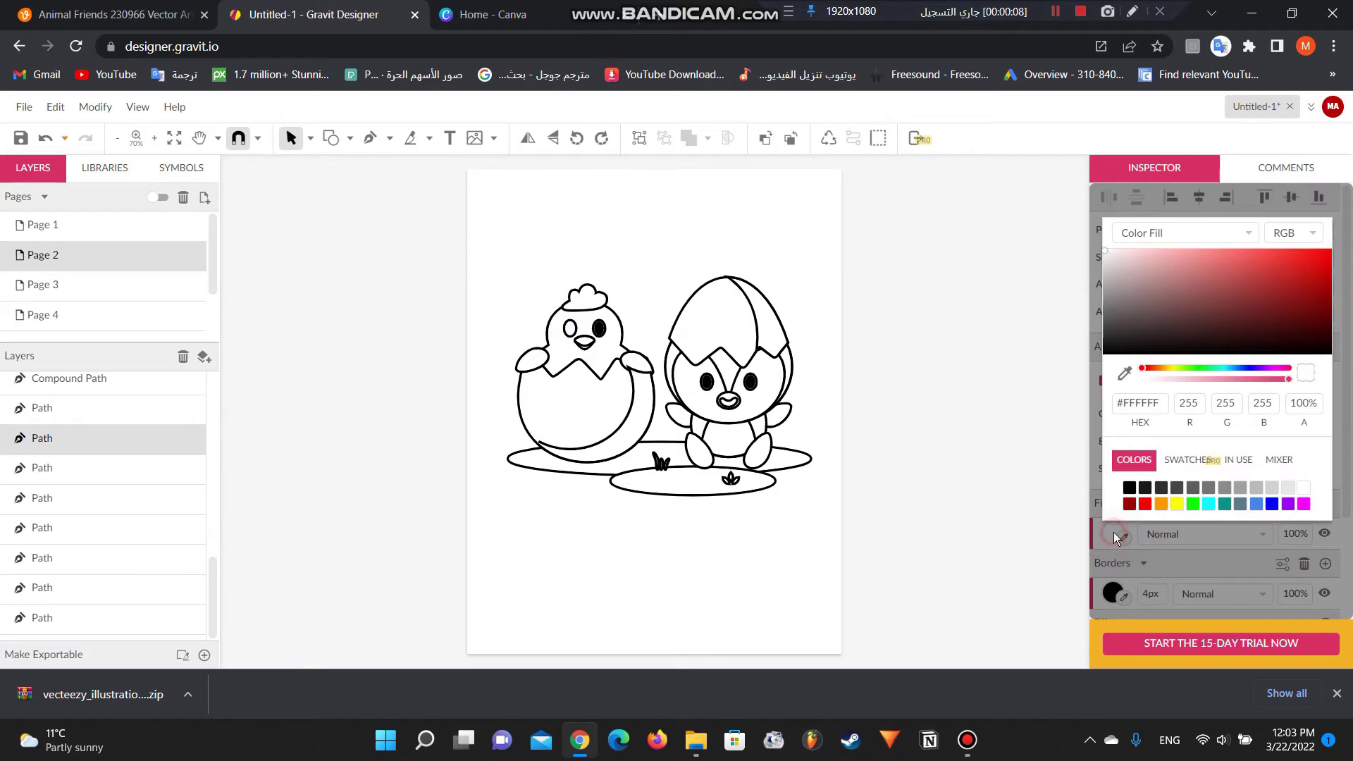
{"action": "left_click", "coordinate": [1129, 487]}
{"action": "left_click", "coordinate": [1012, 463]}
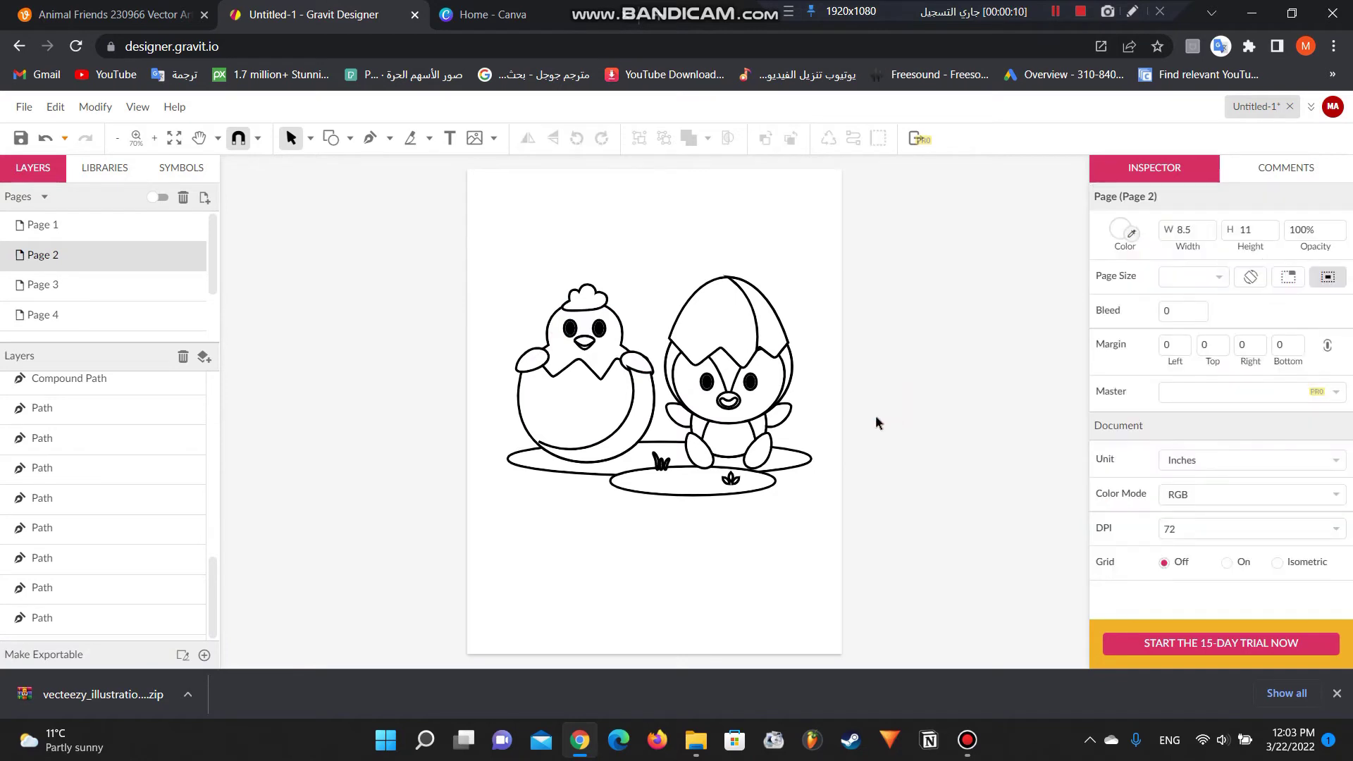
Merge the two overlapping ground ellipses beneath the chick and penguin into a single shape.
{"action": "left_click_drag", "start_coordinate": [590, 499], "coordinate": [638, 469]}
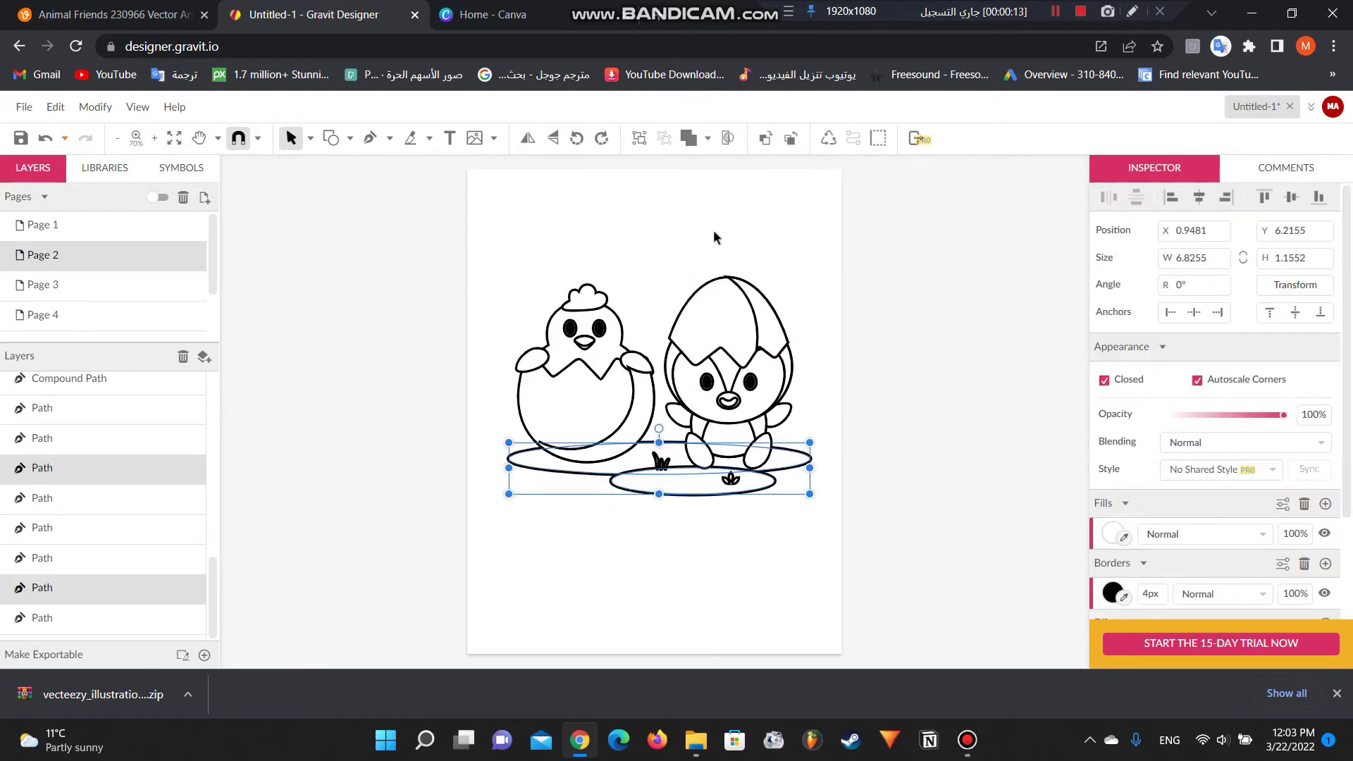
{"action": "left_click", "coordinate": [689, 140]}
{"action": "left_click", "coordinate": [882, 295]}
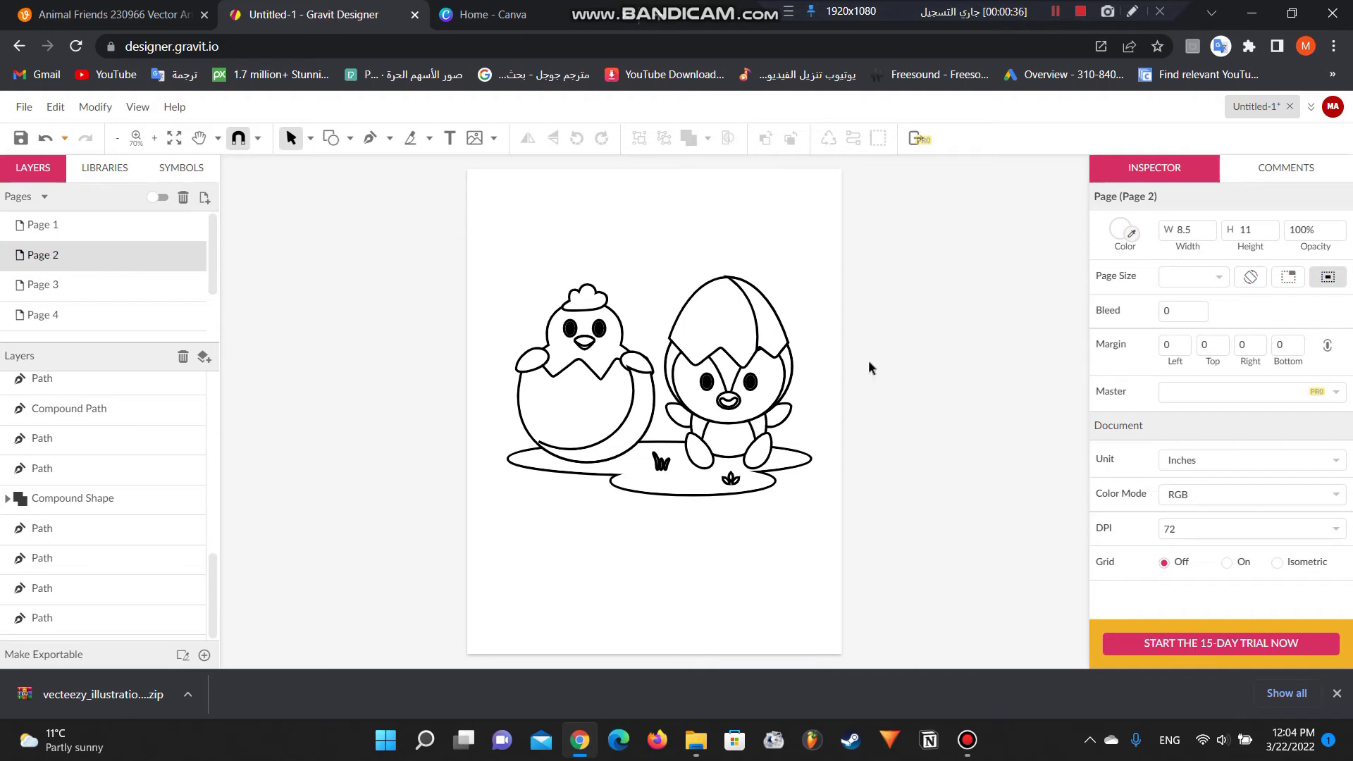
Show all pages together and fit the page size of Page 2 and Page 1 to their artwork.
{"action": "left_click", "coordinate": [159, 200]}
{"action": "left_click", "coordinate": [862, 267]}
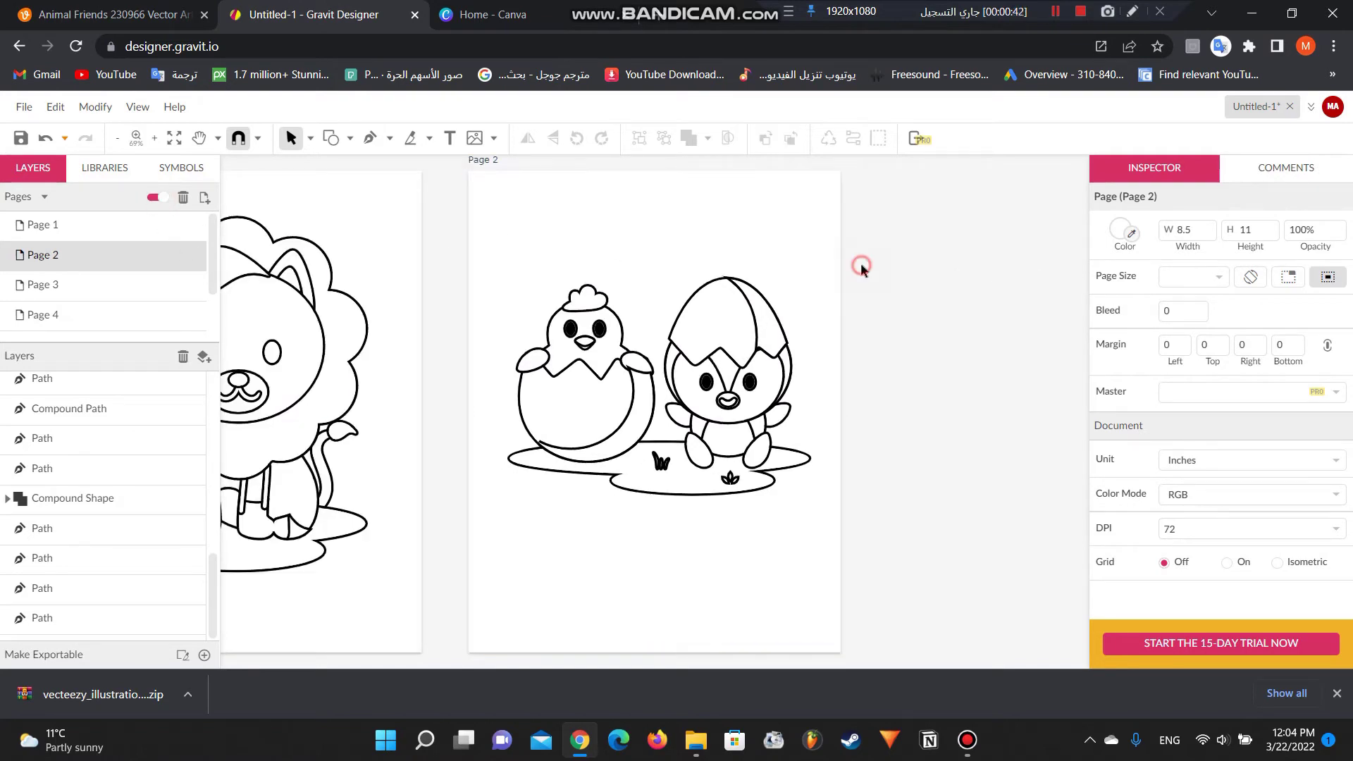
{"action": "left_click", "coordinate": [1288, 277]}
{"action": "left_click", "coordinate": [150, 224]}
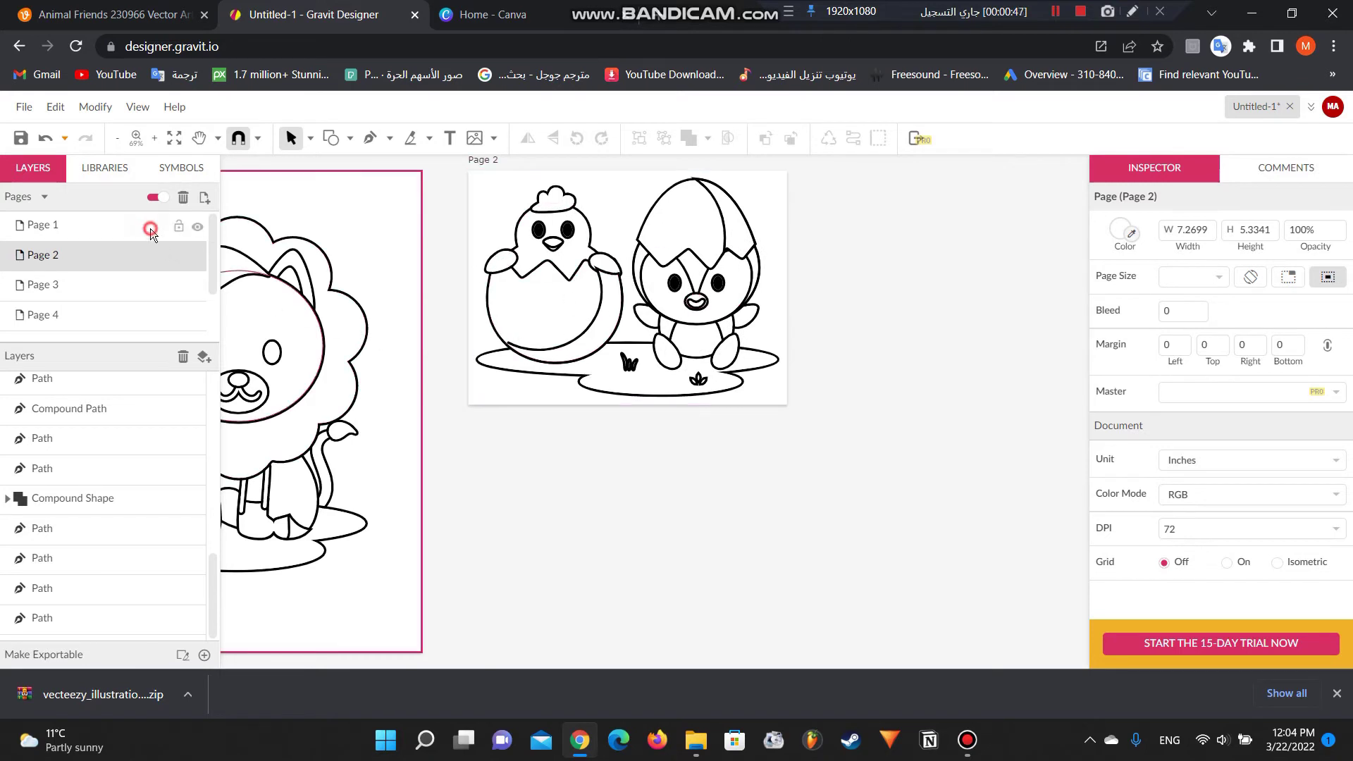
{"action": "left_click", "coordinate": [1288, 280]}
{"action": "left_click", "coordinate": [819, 375]}
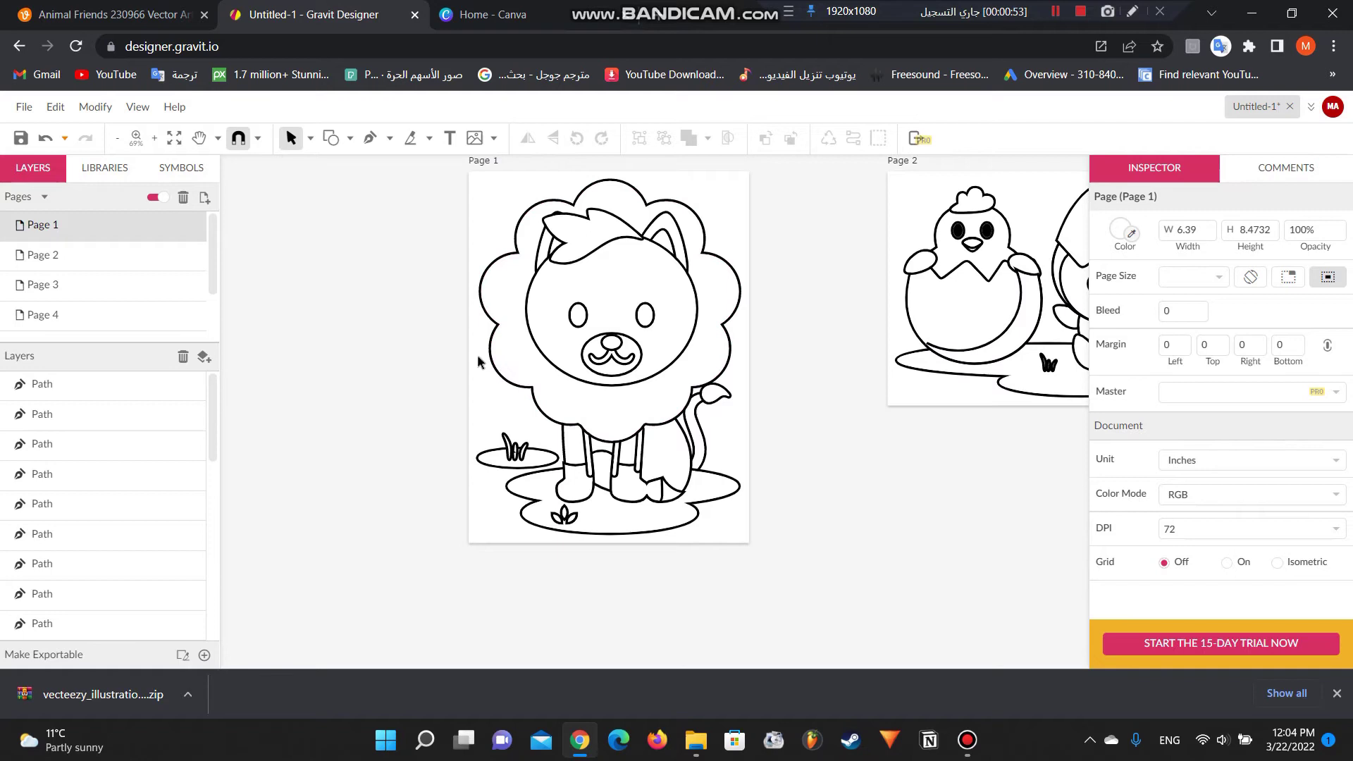
Export the lion page as a JPEG image named lion1 in the Downloads folder.
{"action": "left_click", "coordinate": [24, 107]}
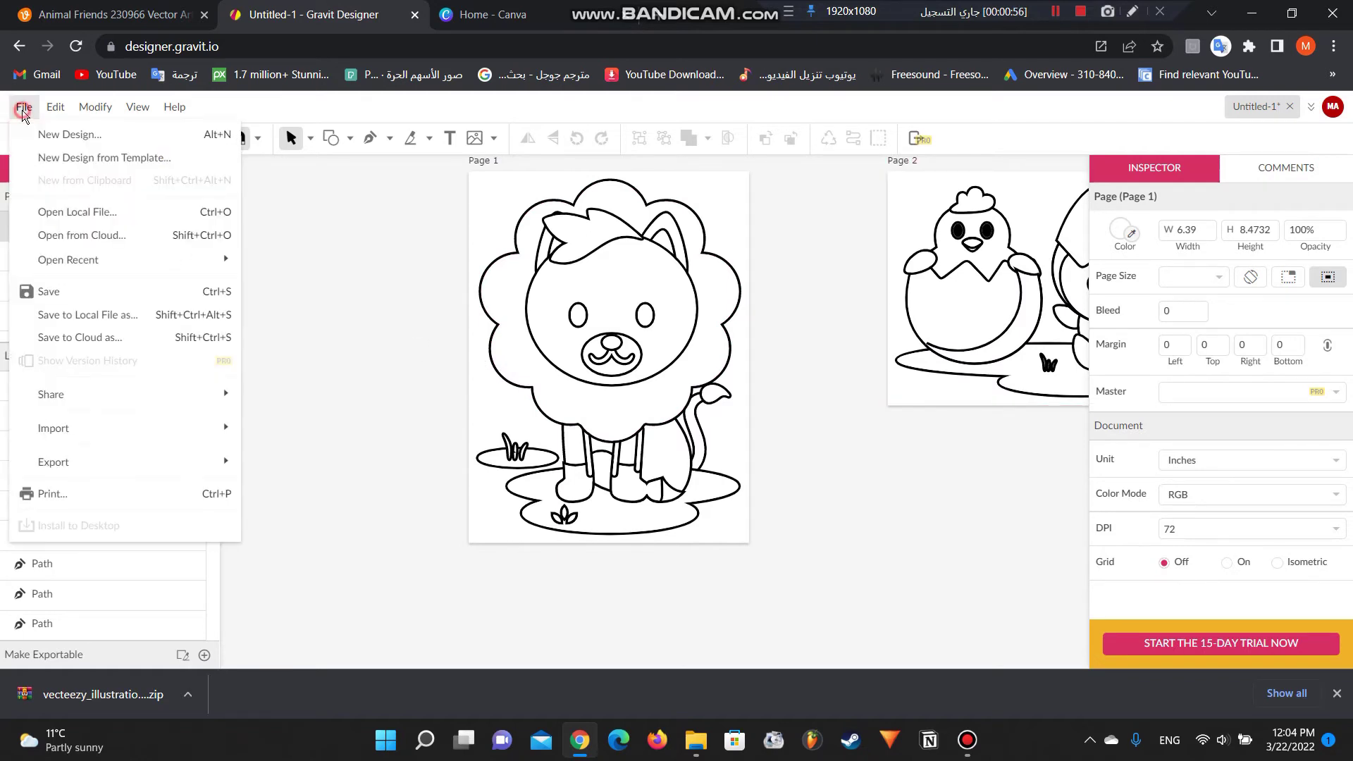
{"action": "mouse_move", "coordinate": [117, 454]}
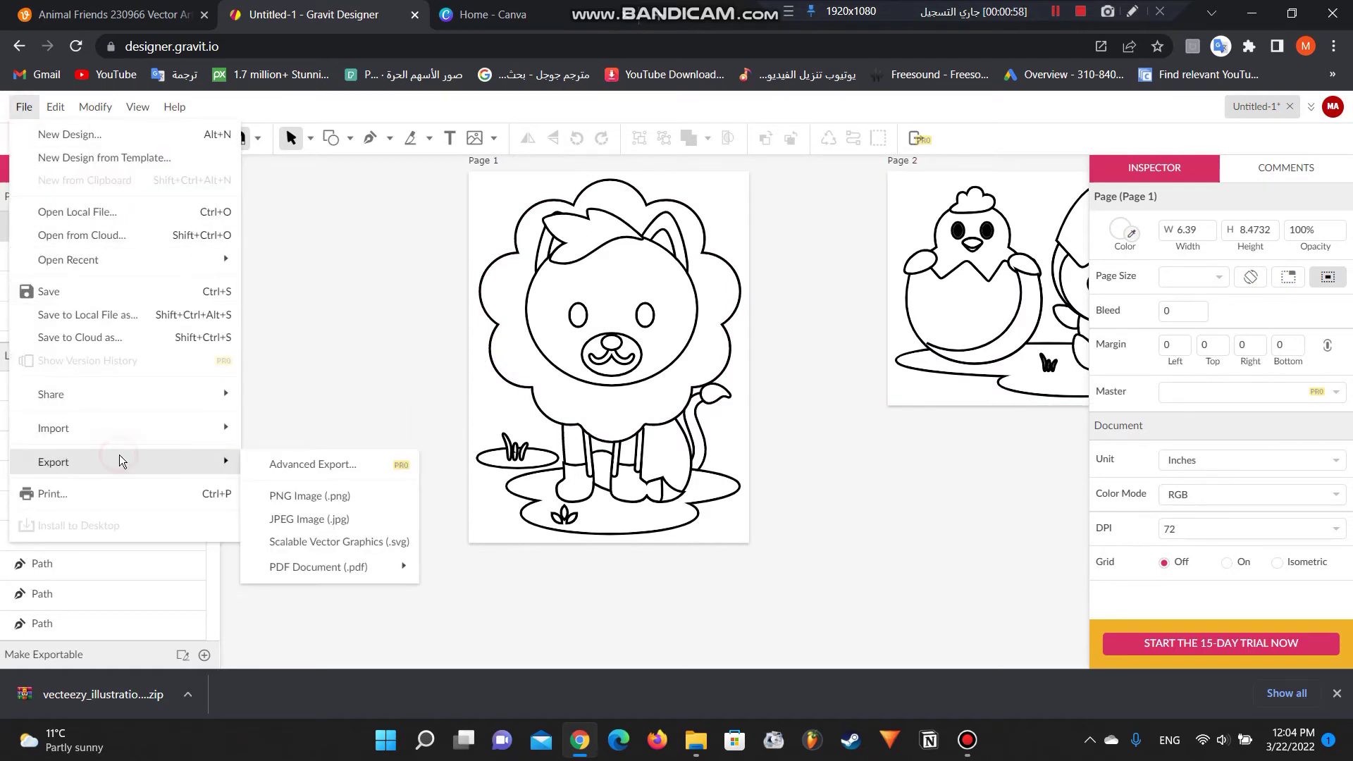
{"action": "left_click", "coordinate": [339, 524]}
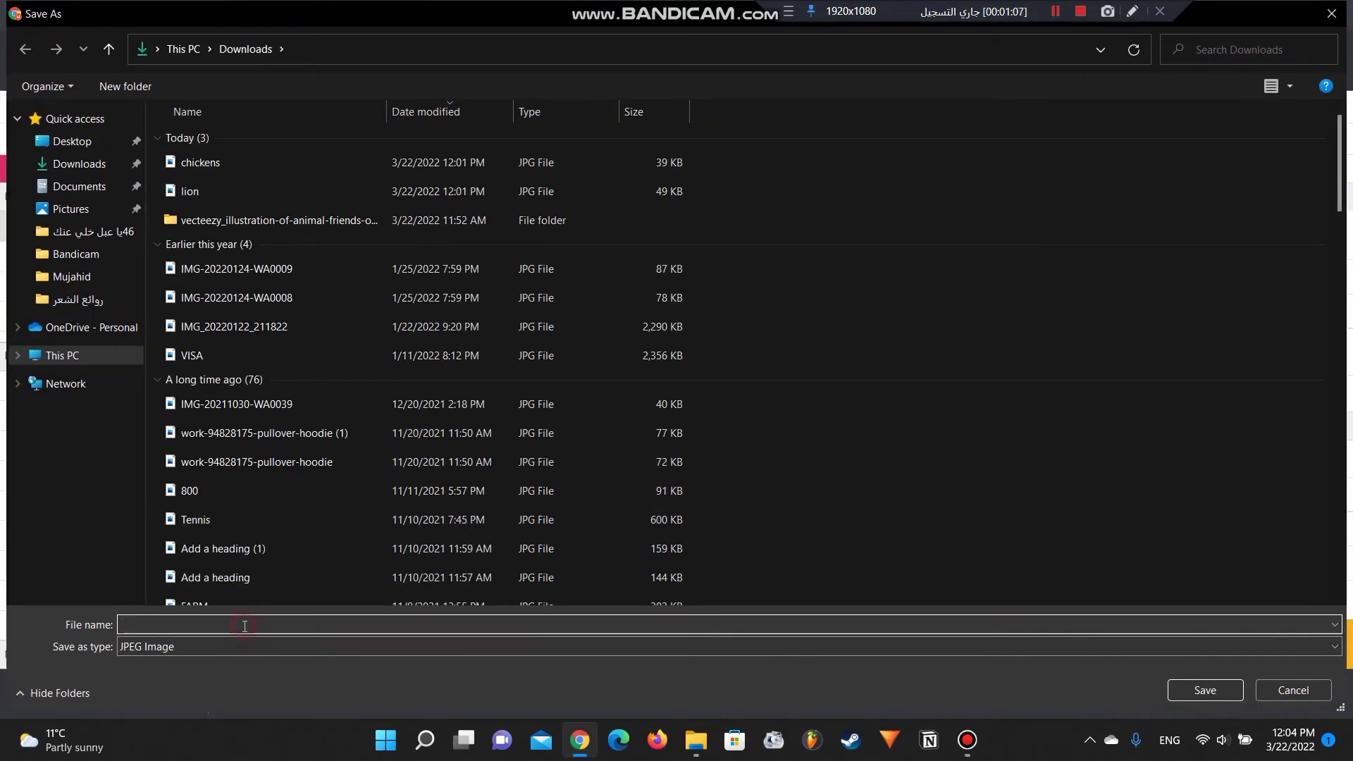
{"action": "type", "text": "lion"}
{"action": "key", "text": "Return"}
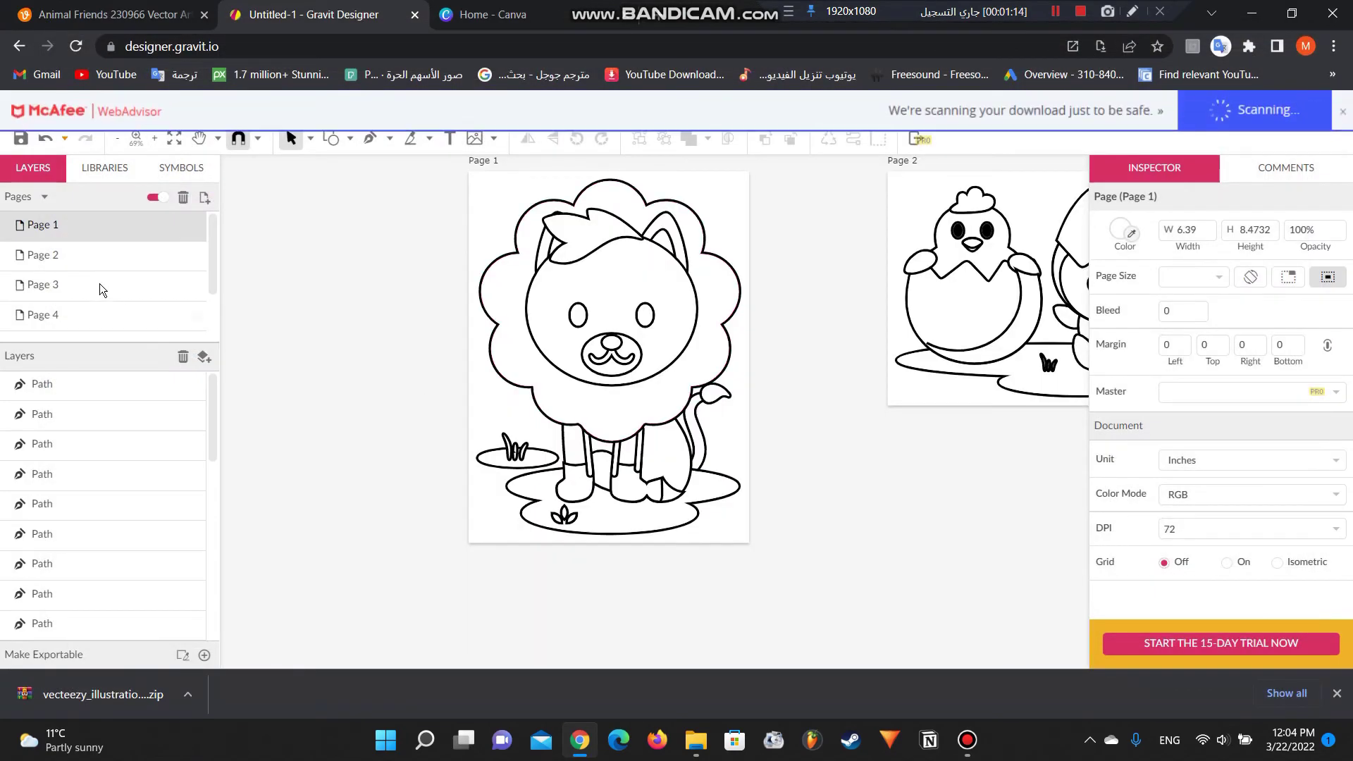
Export the chick and penguin page as a JPEG image named chicken1 in the Downloads folder.
{"action": "left_click", "coordinate": [84, 266]}
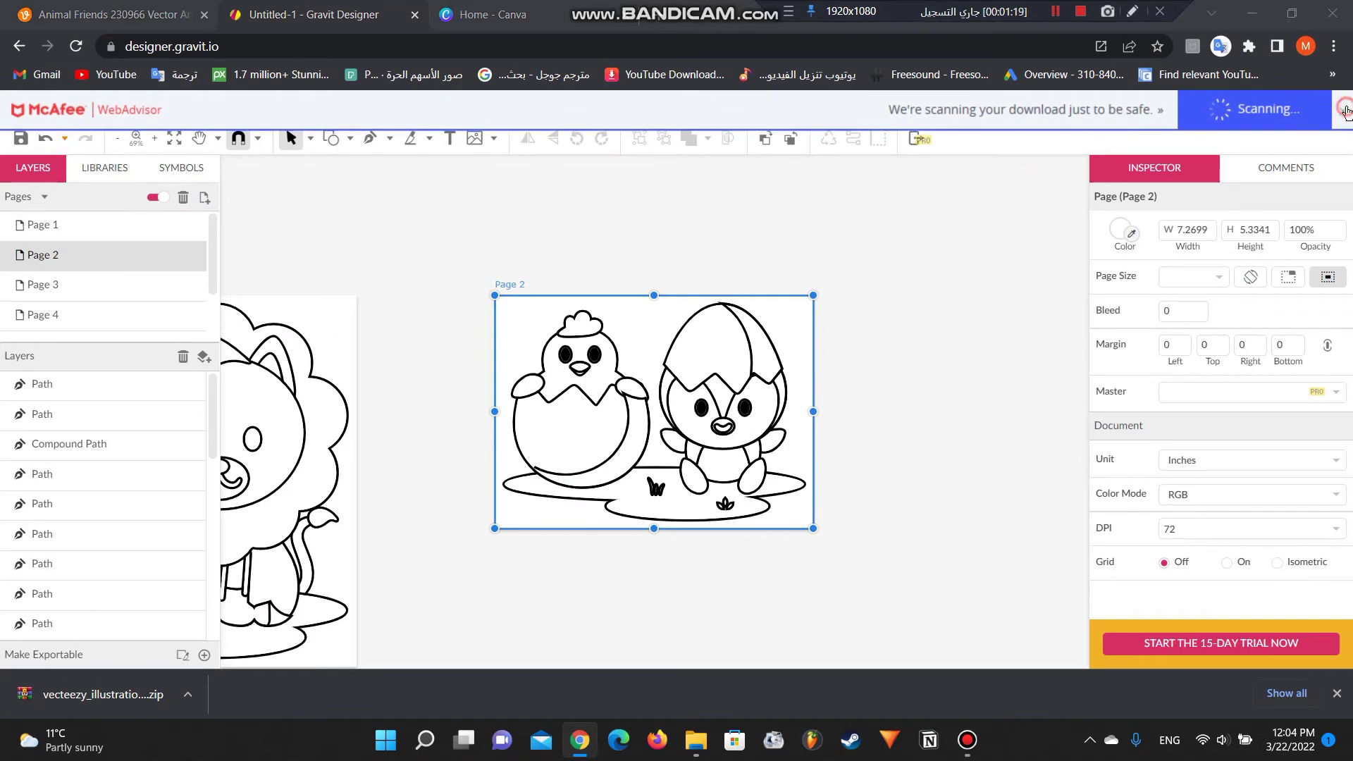
{"action": "left_click", "coordinate": [20, 109]}
{"action": "mouse_move", "coordinate": [82, 463]}
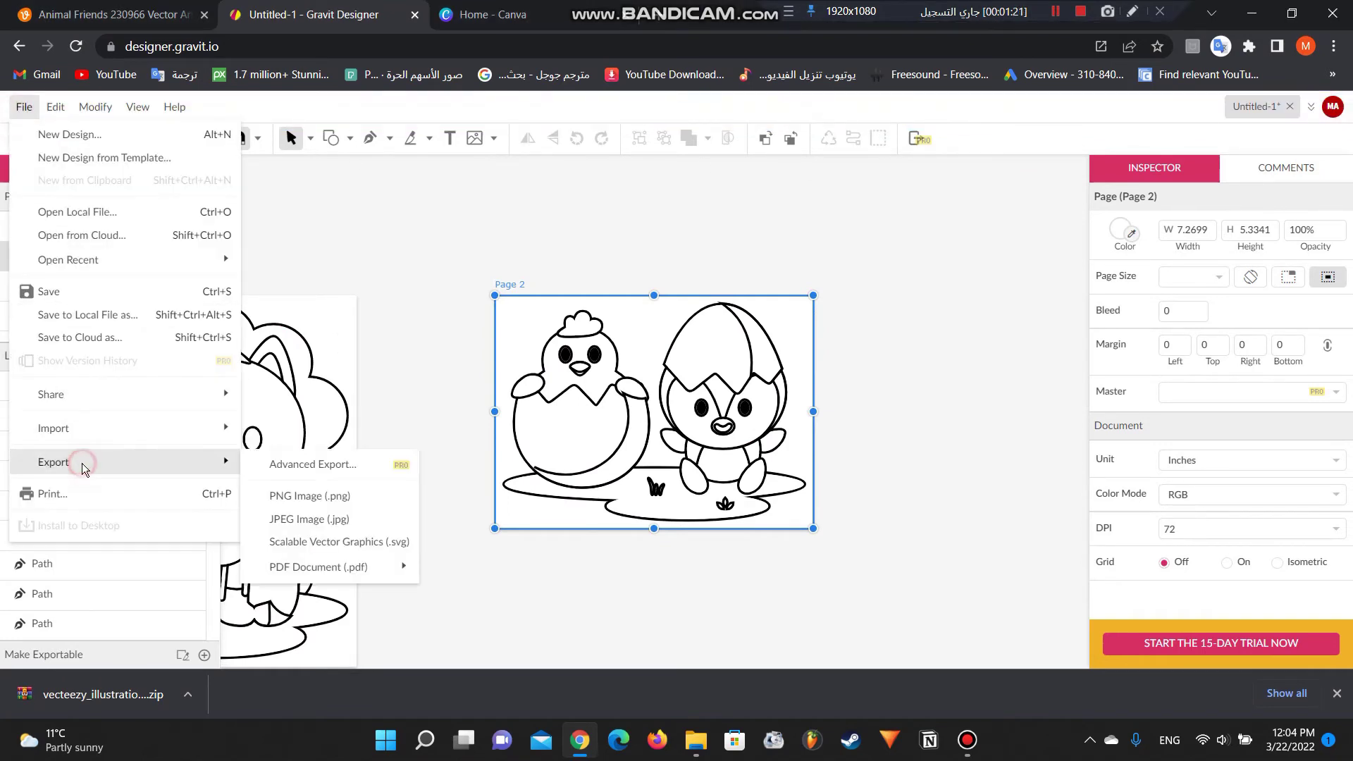
{"action": "left_click", "coordinate": [332, 527]}
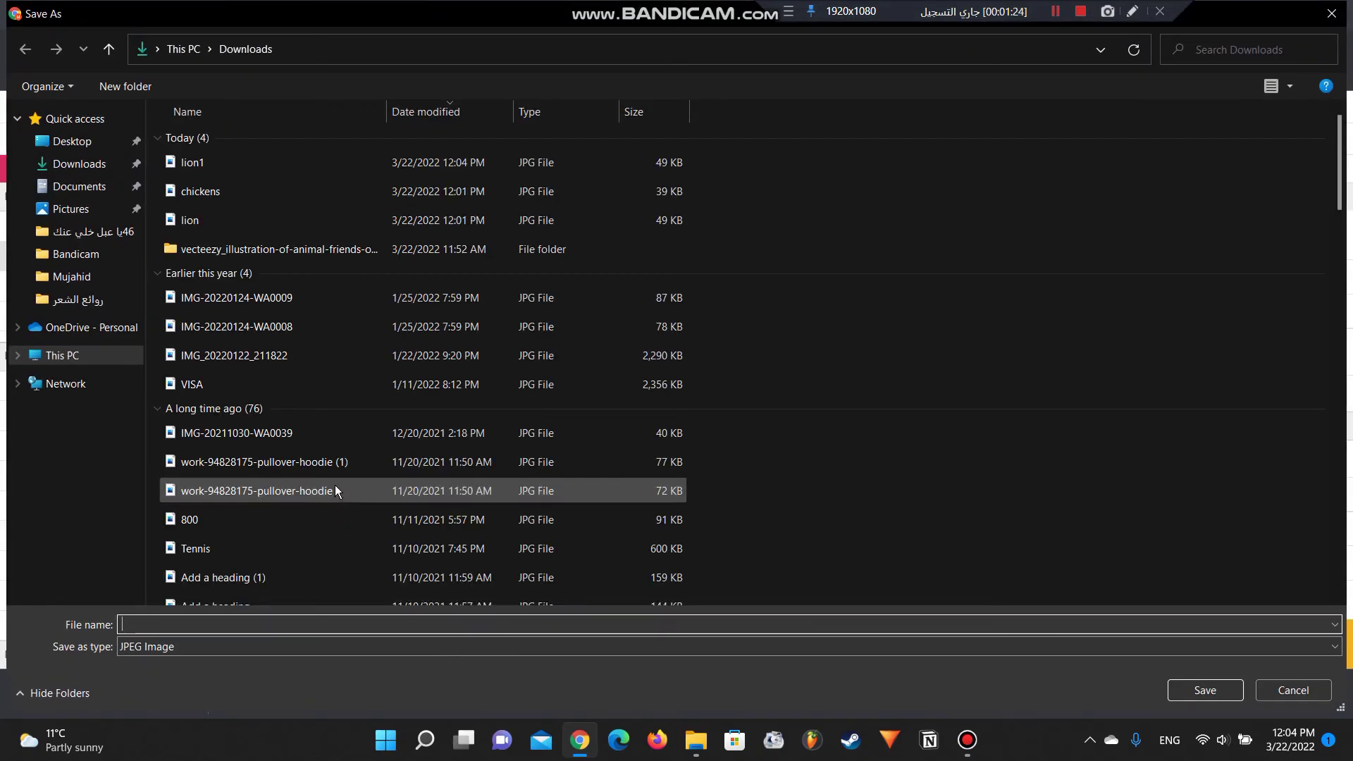
{"action": "type", "text": "chicken1"}
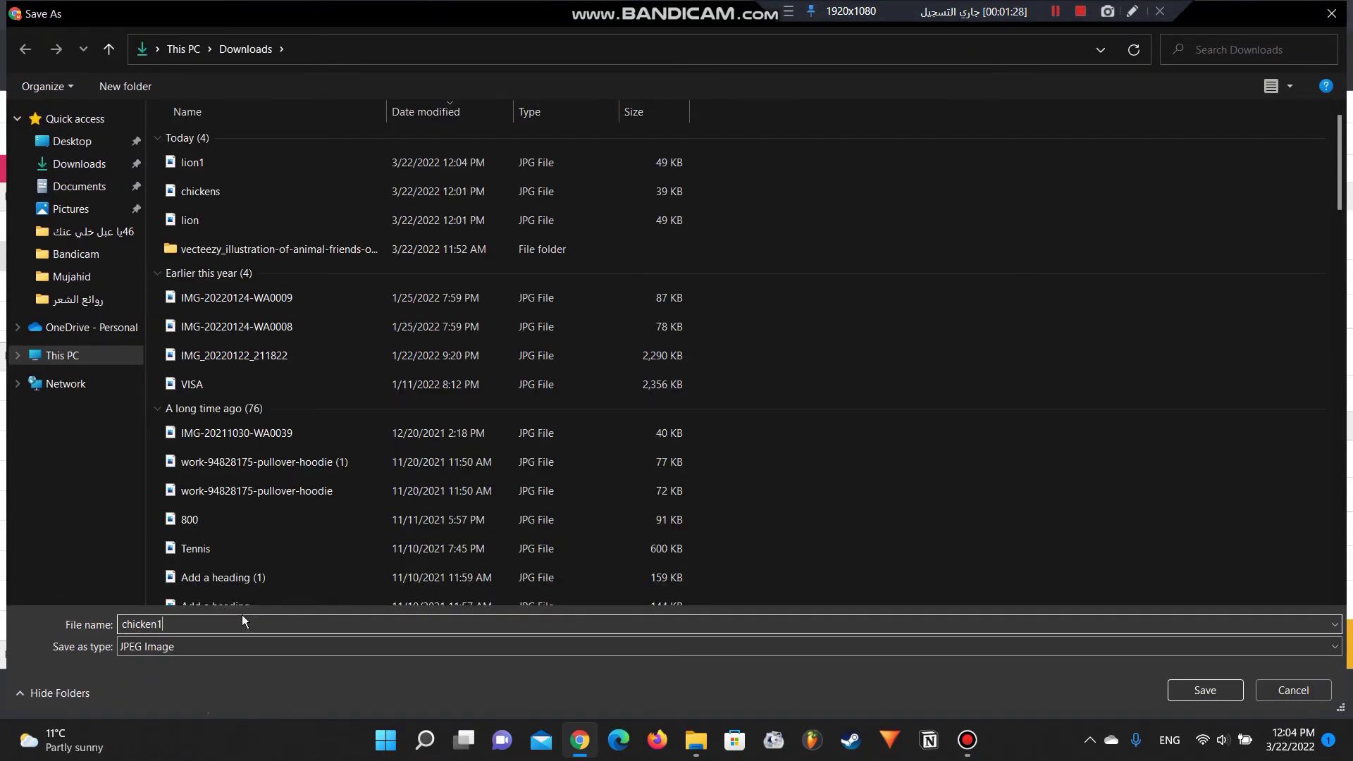
{"action": "key", "text": "Return"}
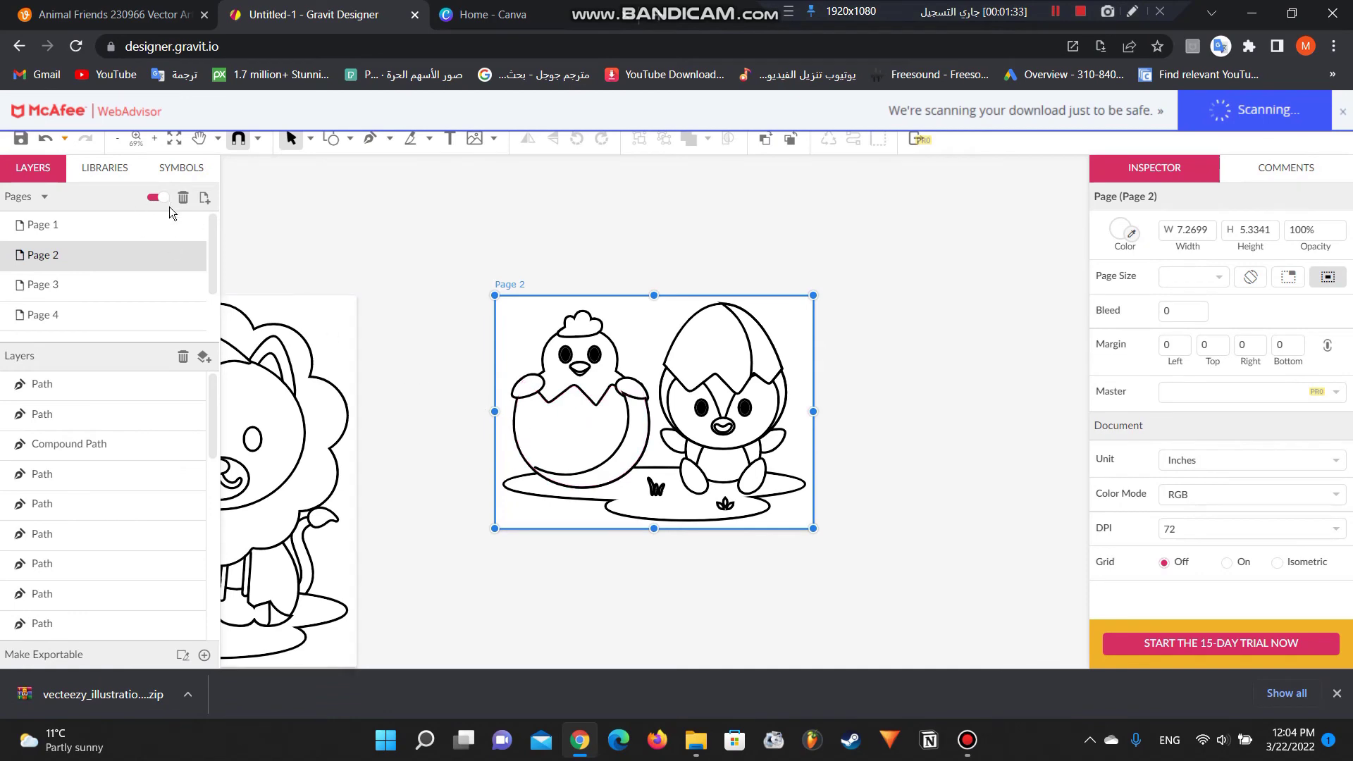
Switch to Canva and create a new custom-size design of 8.5 × 11 inches.
{"action": "scroll", "coordinate": [404, 325], "scroll_direction": "down", "scroll_amount": 6}
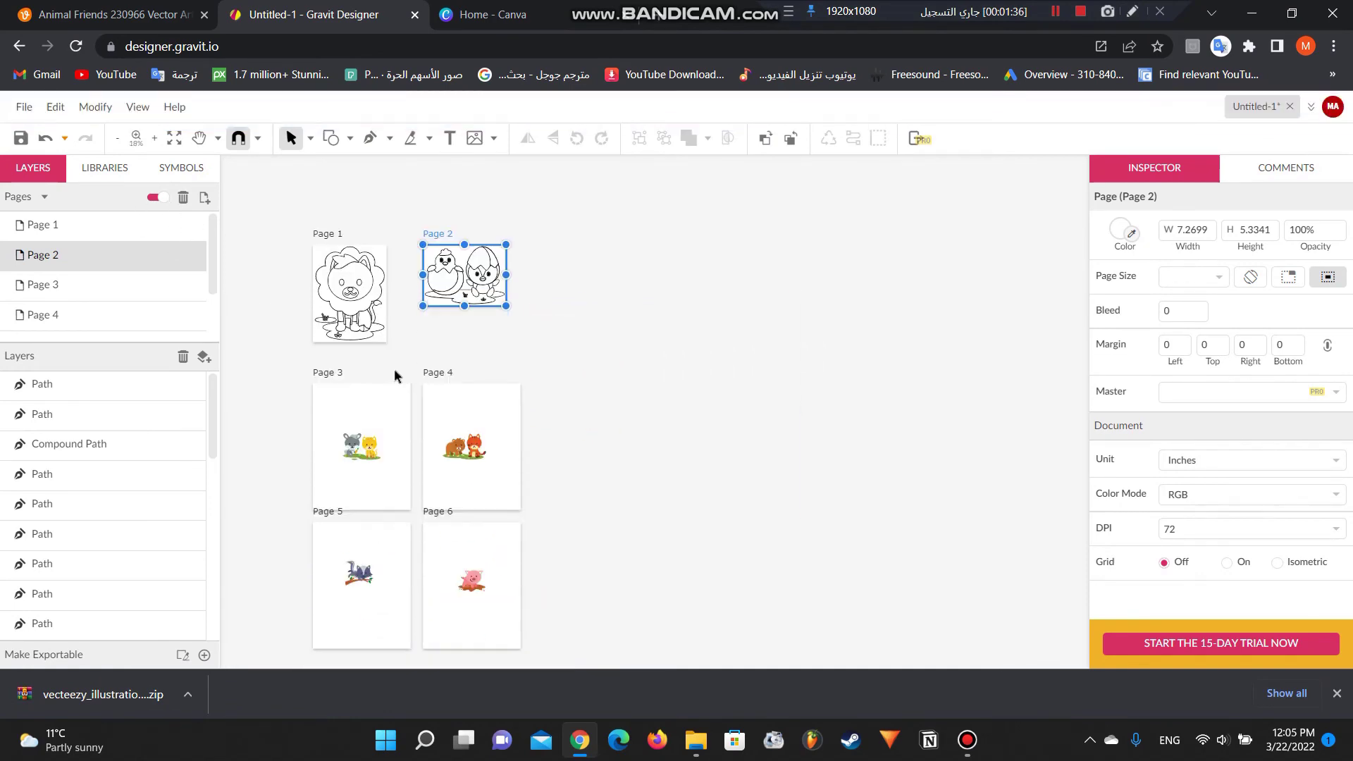
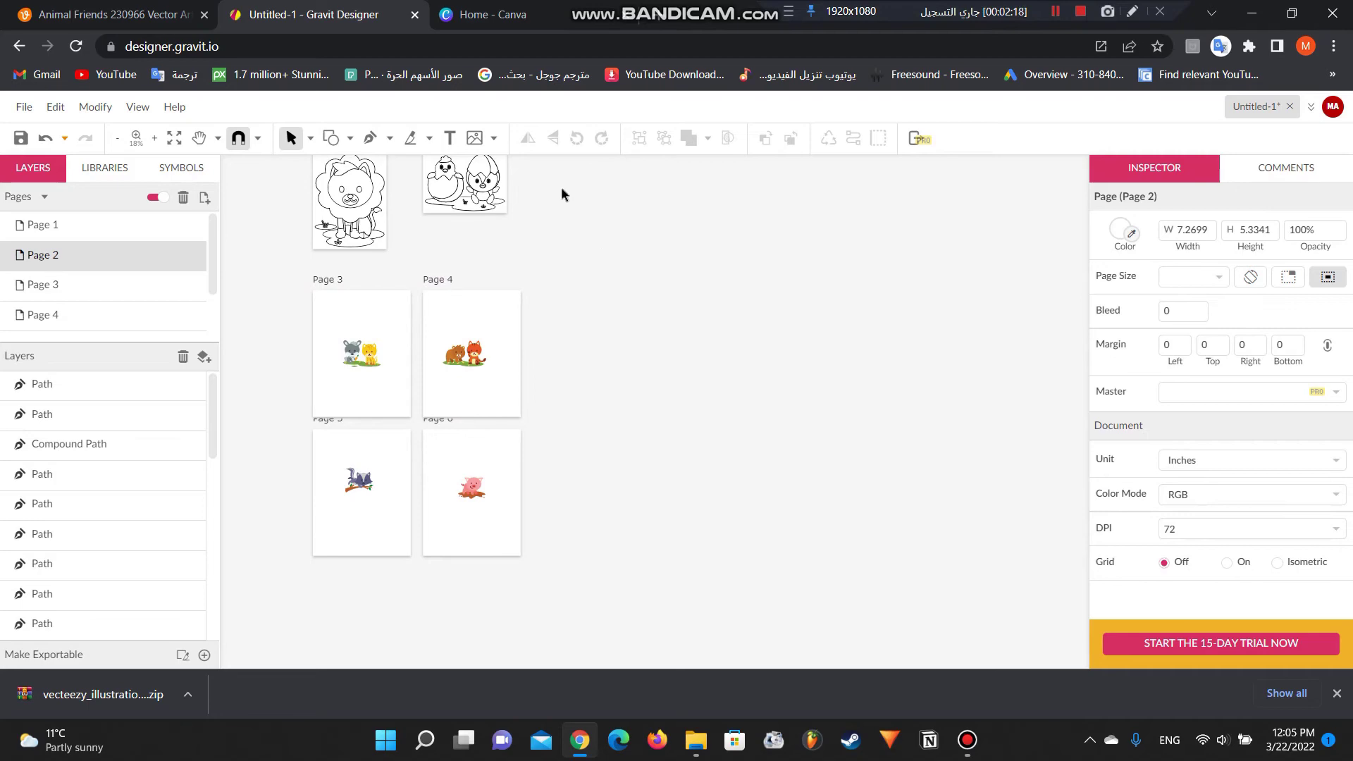
{"action": "left_click", "coordinate": [493, 14]}
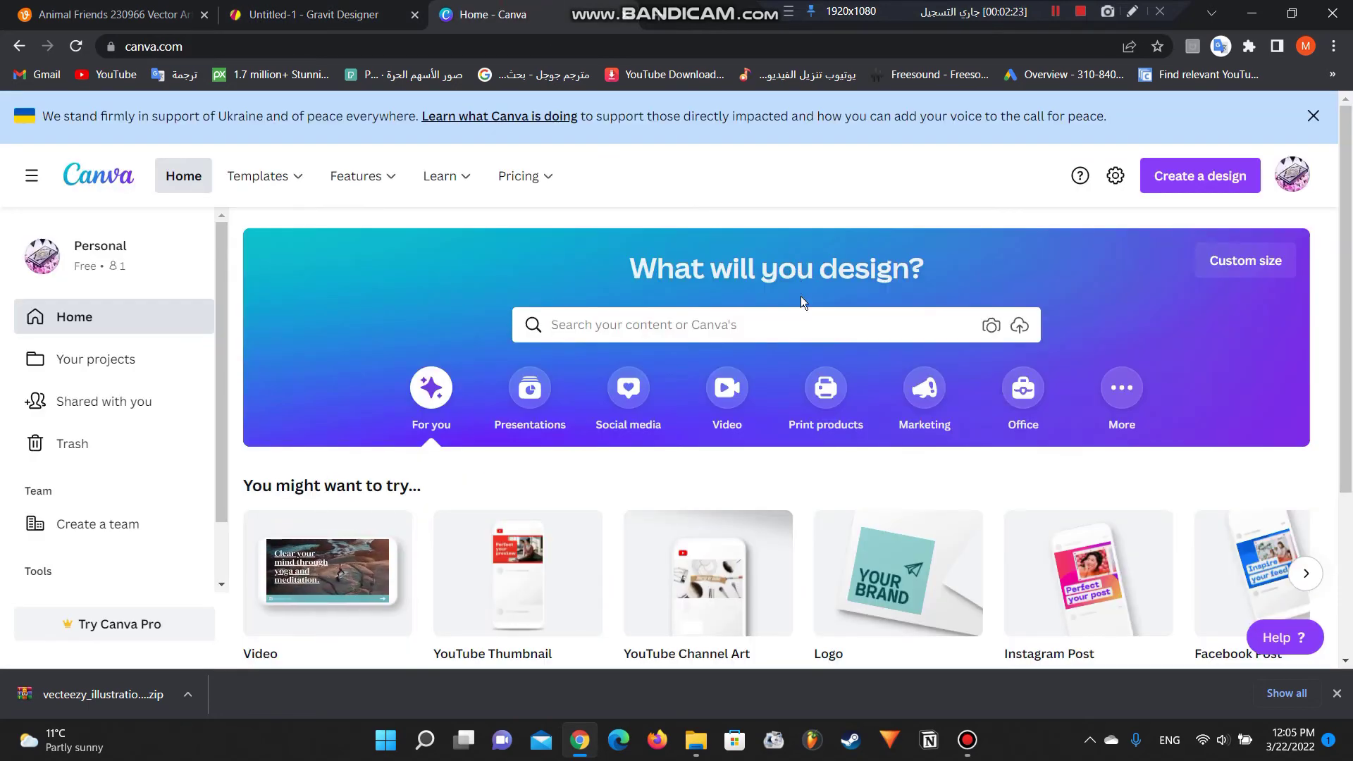
{"action": "left_click", "coordinate": [1224, 262]}
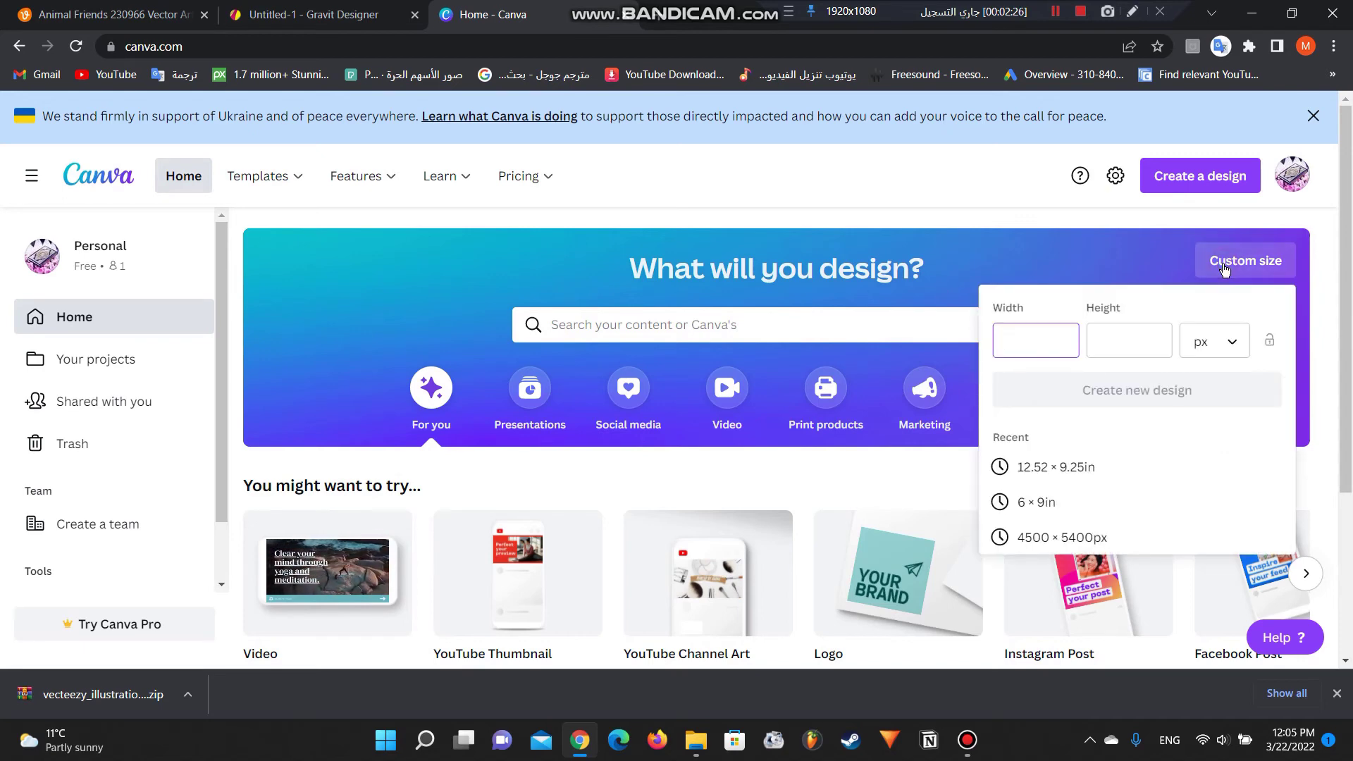
{"action": "left_click", "coordinate": [1223, 343]}
{"action": "left_click", "coordinate": [1220, 374]}
{"action": "left_click", "coordinate": [1037, 351]}
{"action": "type", "text": "8.5"}
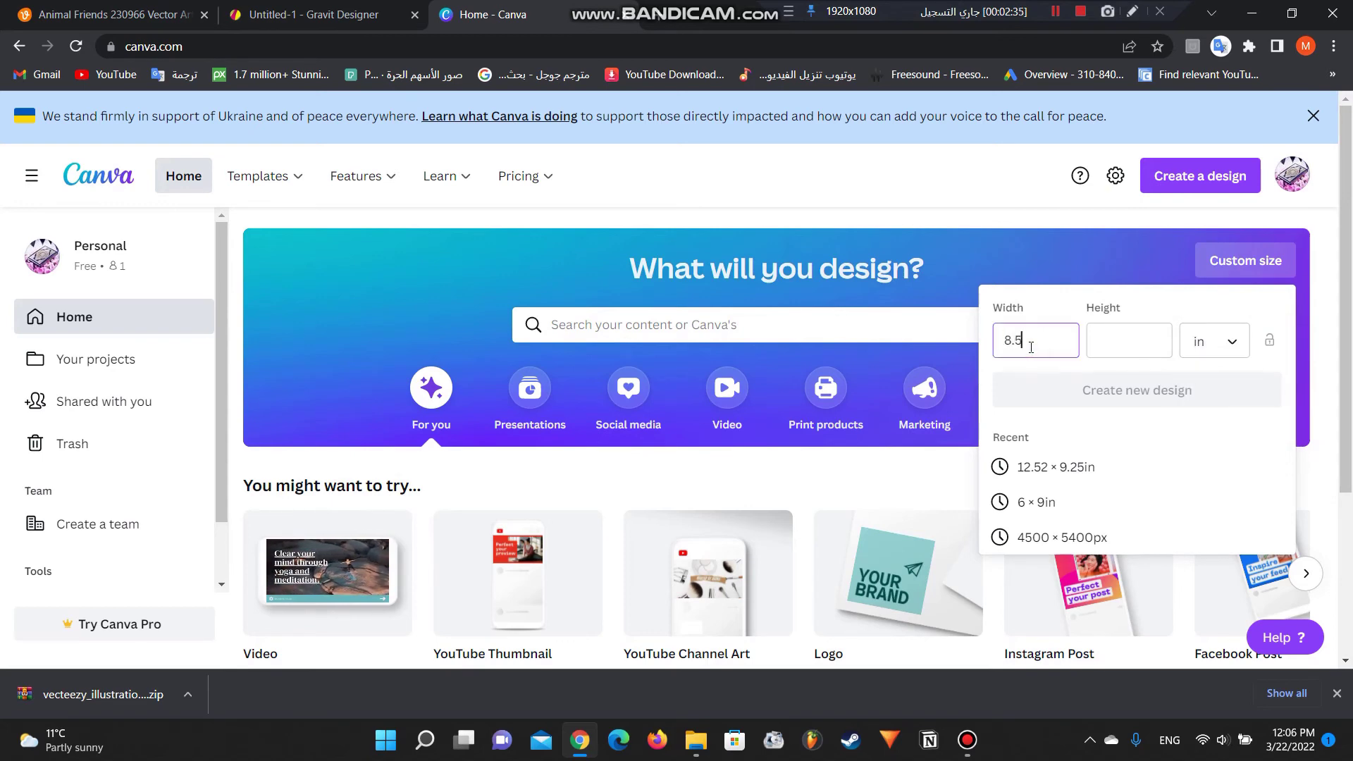
{"action": "left_click", "coordinate": [1104, 343]}
{"action": "type", "text": "11"}
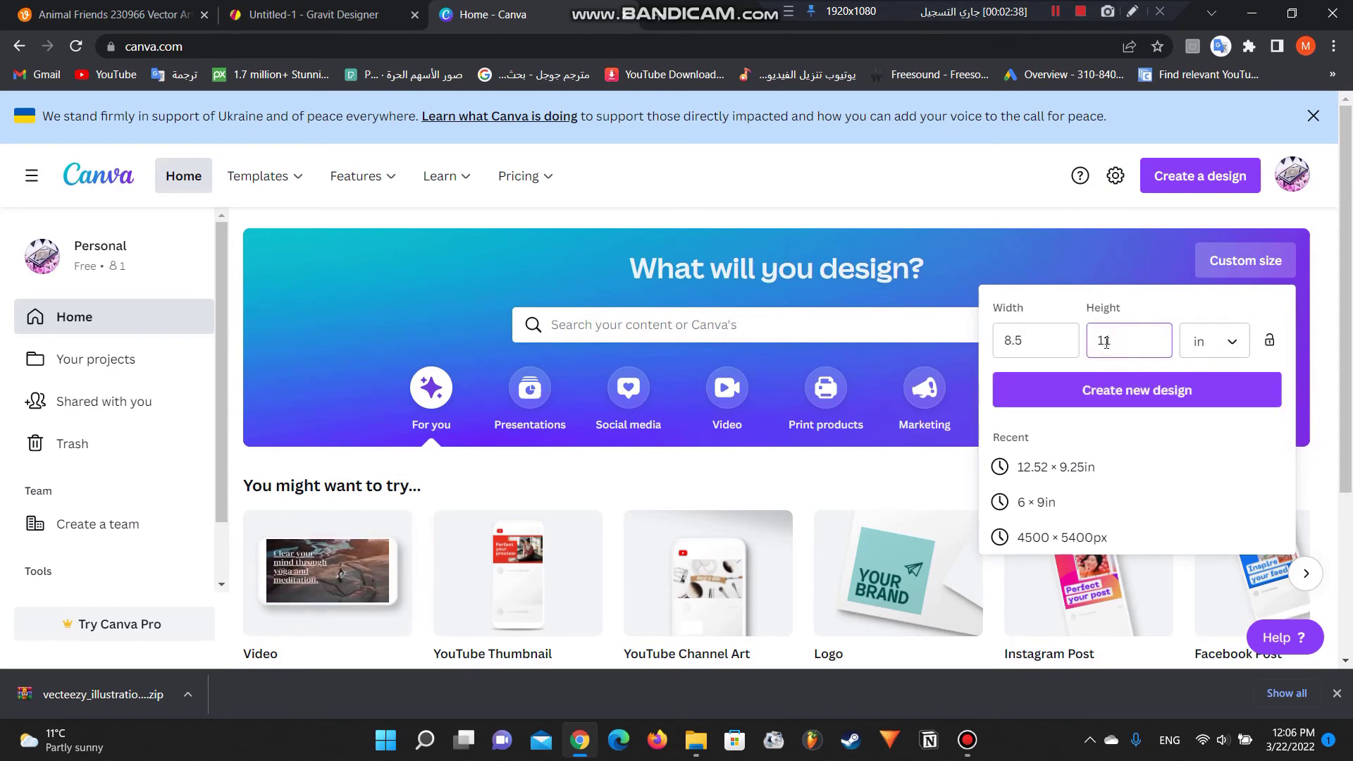
{"action": "left_click", "coordinate": [1119, 384]}
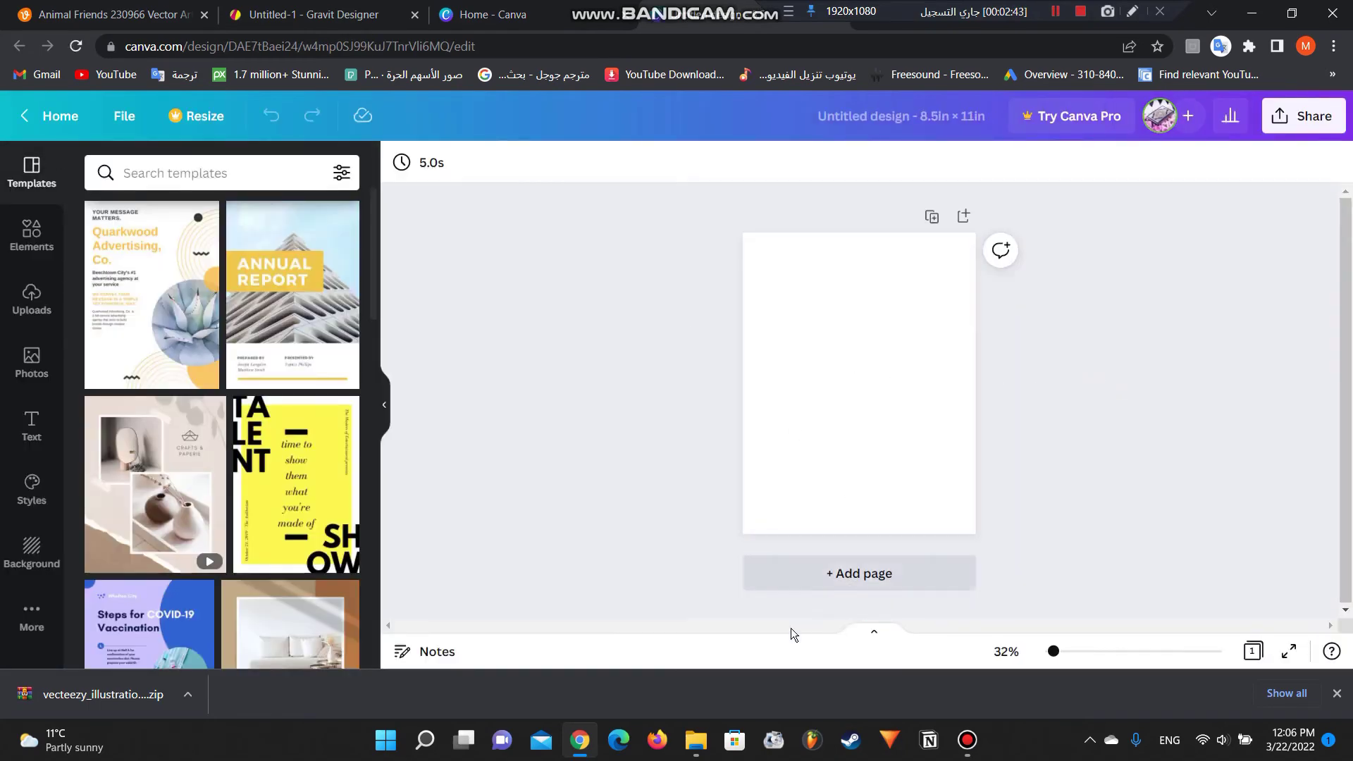
Upload the lion1 and chicken1 images from the Downloads folder to the design's media.
{"action": "left_click", "coordinate": [701, 744]}
{"action": "left_click", "coordinate": [761, 253]}
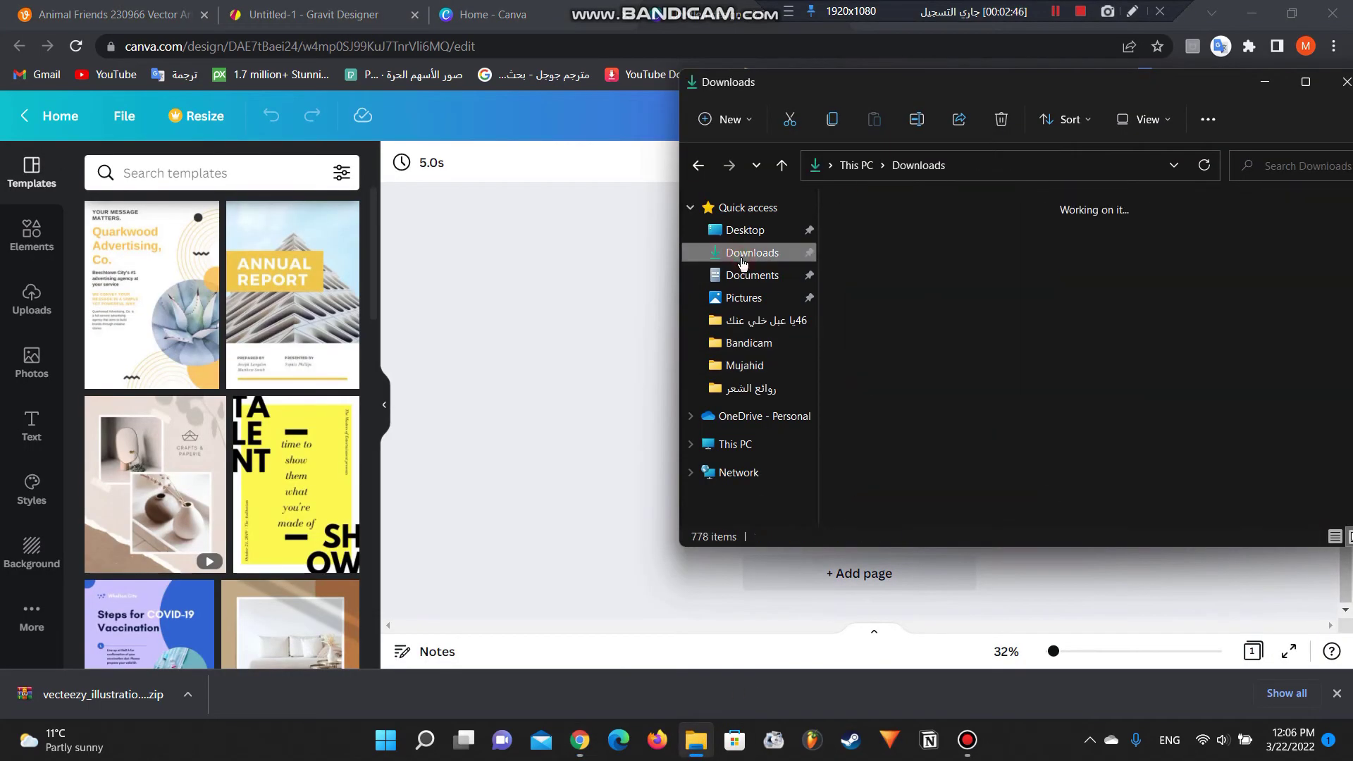
{"action": "left_click", "coordinate": [984, 277]}
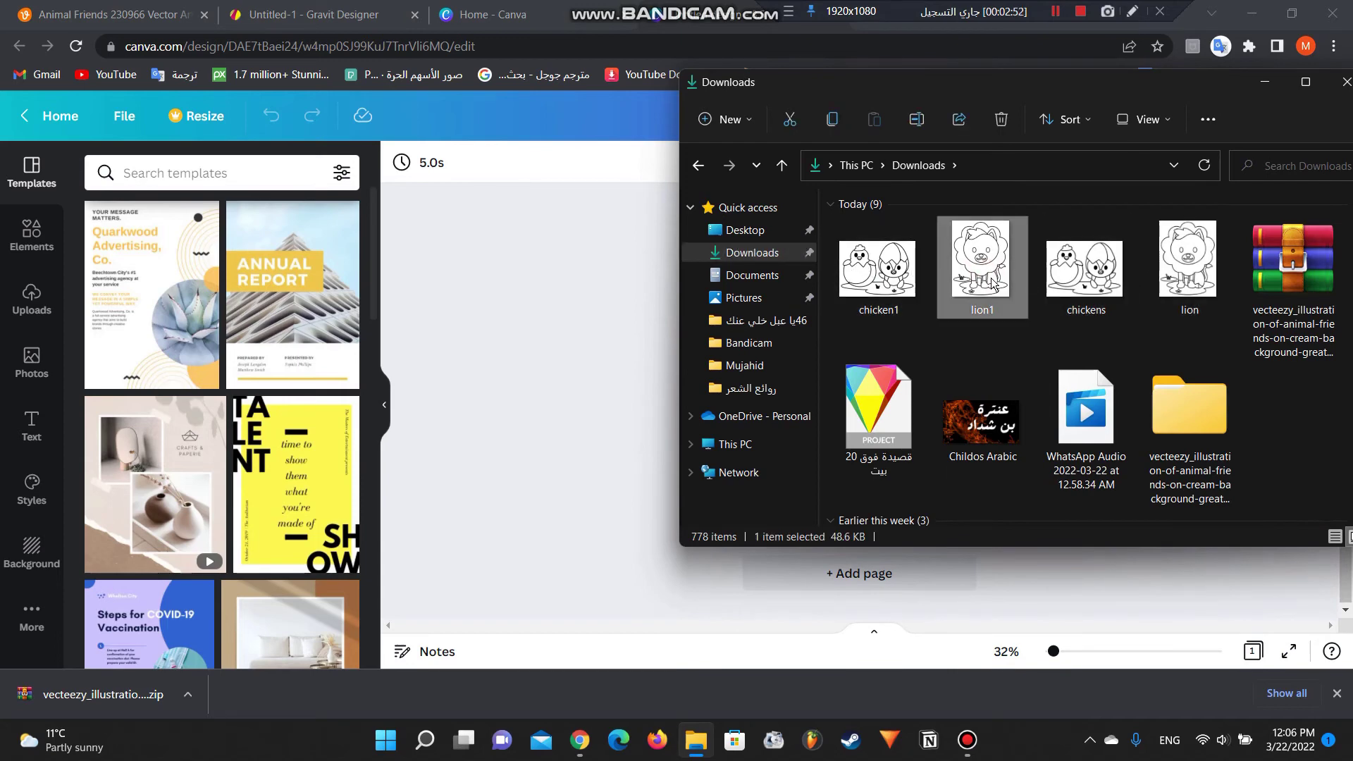
{"action": "left_click", "coordinate": [880, 281], "text": "ctrl"}
{"action": "left_click_drag", "start_coordinate": [984, 262], "coordinate": [200, 352]}
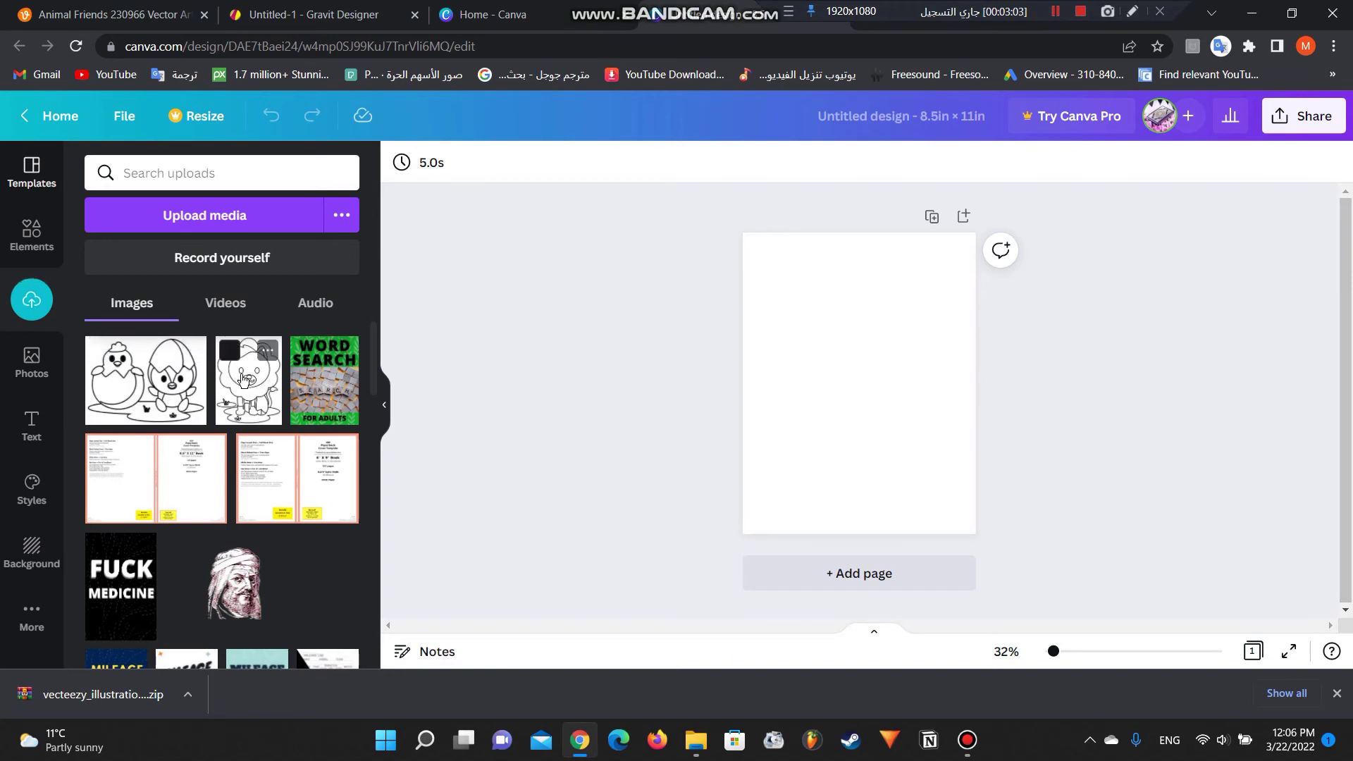
Place the lion image on the first page as a free image, enlarge it and centre it with white margins around it.
{"action": "left_click_drag", "start_coordinate": [246, 386], "coordinate": [759, 271]}
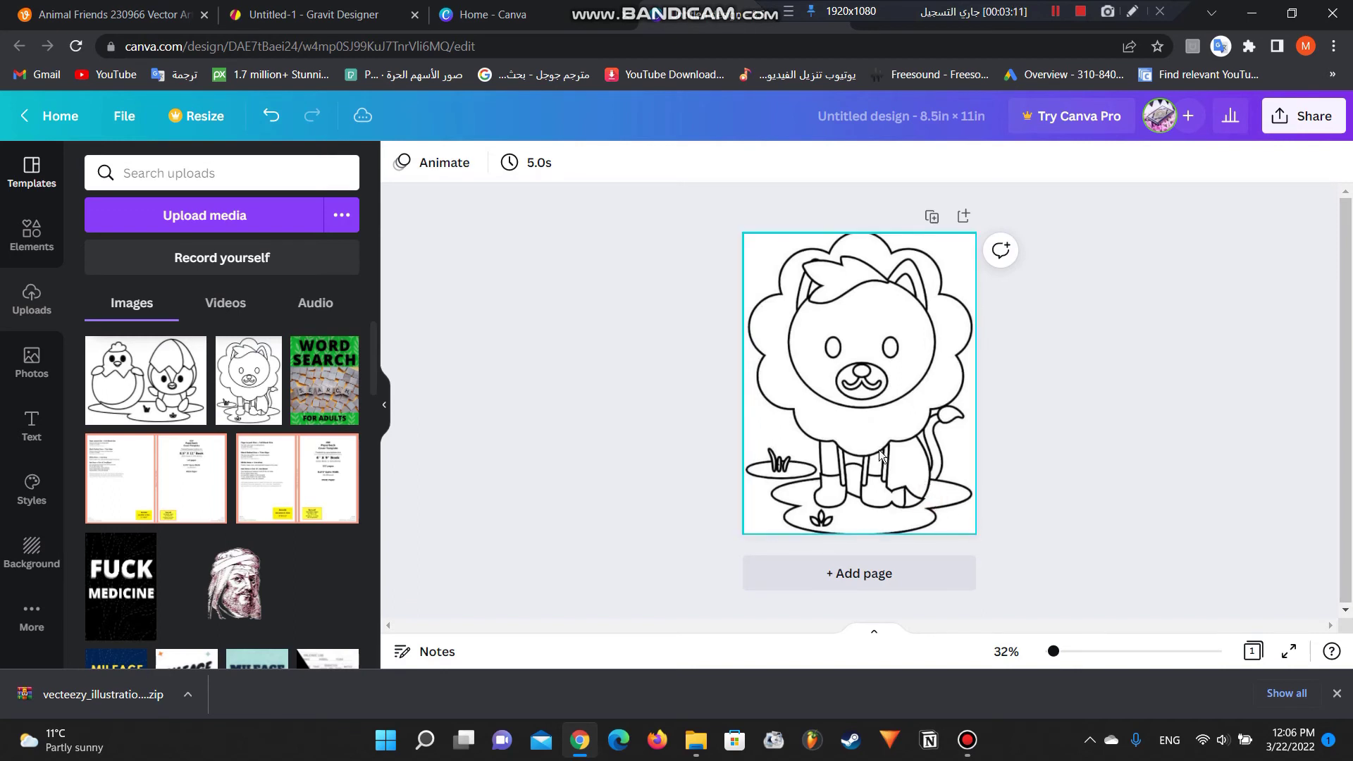
{"action": "key", "text": "ctrl+z"}
{"action": "left_click_drag", "start_coordinate": [227, 359], "coordinate": [853, 378]}
{"action": "left_click_drag", "start_coordinate": [907, 441], "coordinate": [932, 473]}
{"action": "mouse_move", "coordinate": [868, 420]}
{"action": "left_mouse_down"}
{"action": "mouse_move", "coordinate": [876, 455]}
{"action": "mouse_move", "coordinate": [870, 435]}
{"action": "left_mouse_up"}
{"action": "left_click", "coordinate": [640, 386]}
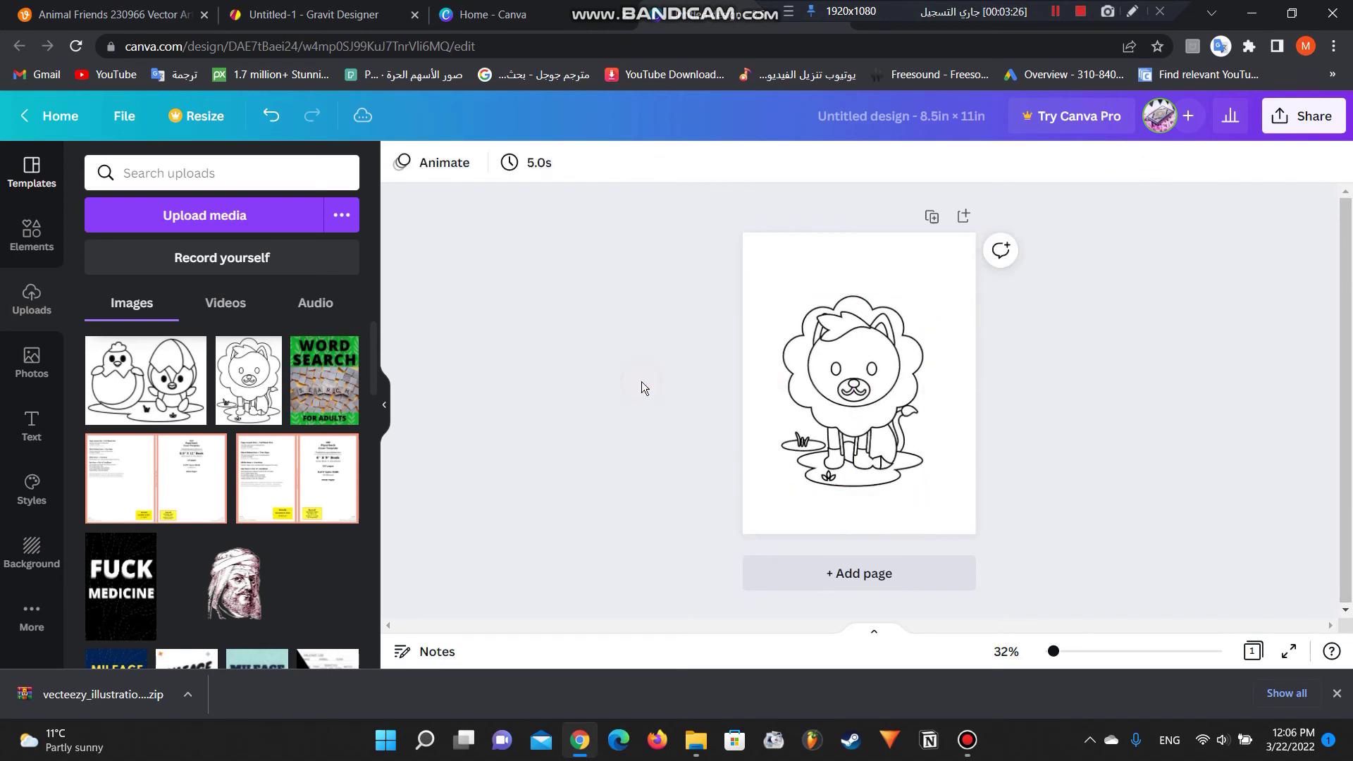
Add a second page and place the chick and penguin image on it, enlarged and centred.
{"action": "left_click", "coordinate": [841, 575]}
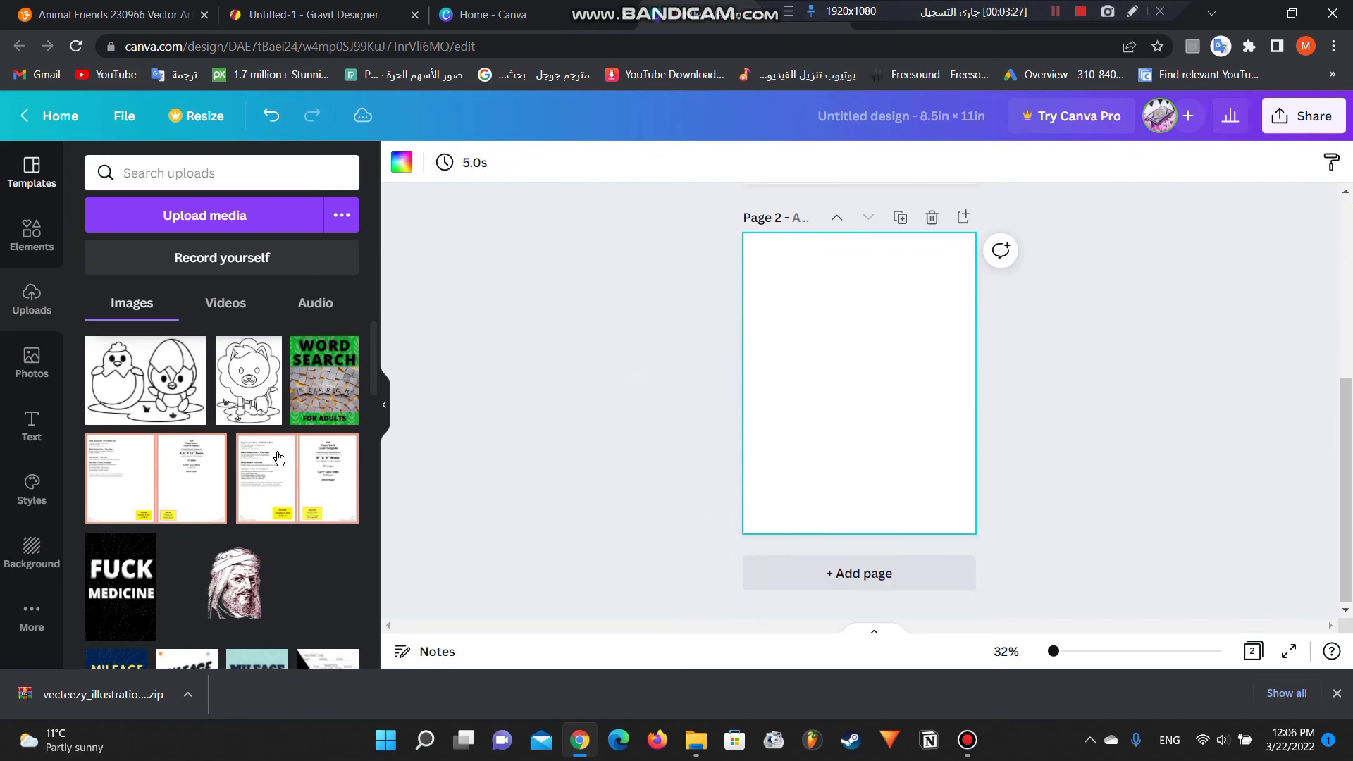
{"action": "left_click", "coordinate": [139, 383]}
{"action": "left_click_drag", "start_coordinate": [851, 406], "coordinate": [822, 385]}
{"action": "left_click_drag", "start_coordinate": [899, 414], "coordinate": [905, 468]}
{"action": "left_click", "coordinate": [691, 414]}
Add two more blank pages, Page 3 and Page 4, at the end of the design.
{"action": "scroll", "coordinate": [691, 409], "scroll_direction": "up", "scroll_amount": 4}
{"action": "scroll", "coordinate": [692, 409], "scroll_direction": "down", "scroll_amount": 4}
{"action": "left_click", "coordinate": [868, 571]}
{"action": "left_click", "coordinate": [920, 567]}
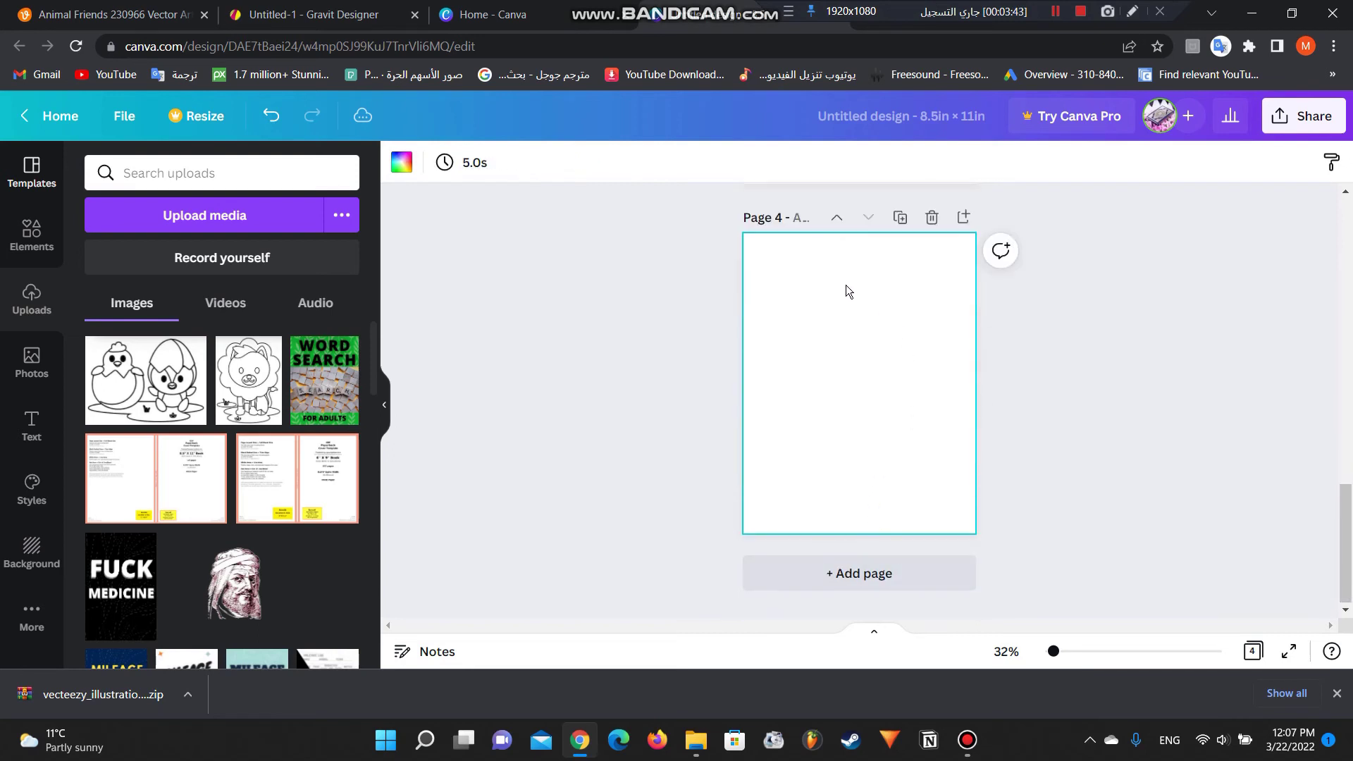
Insert the "welcome little one!" font combination from the text designs on Page 3.
{"action": "scroll", "coordinate": [779, 403], "scroll_direction": "up", "scroll_amount": 3}
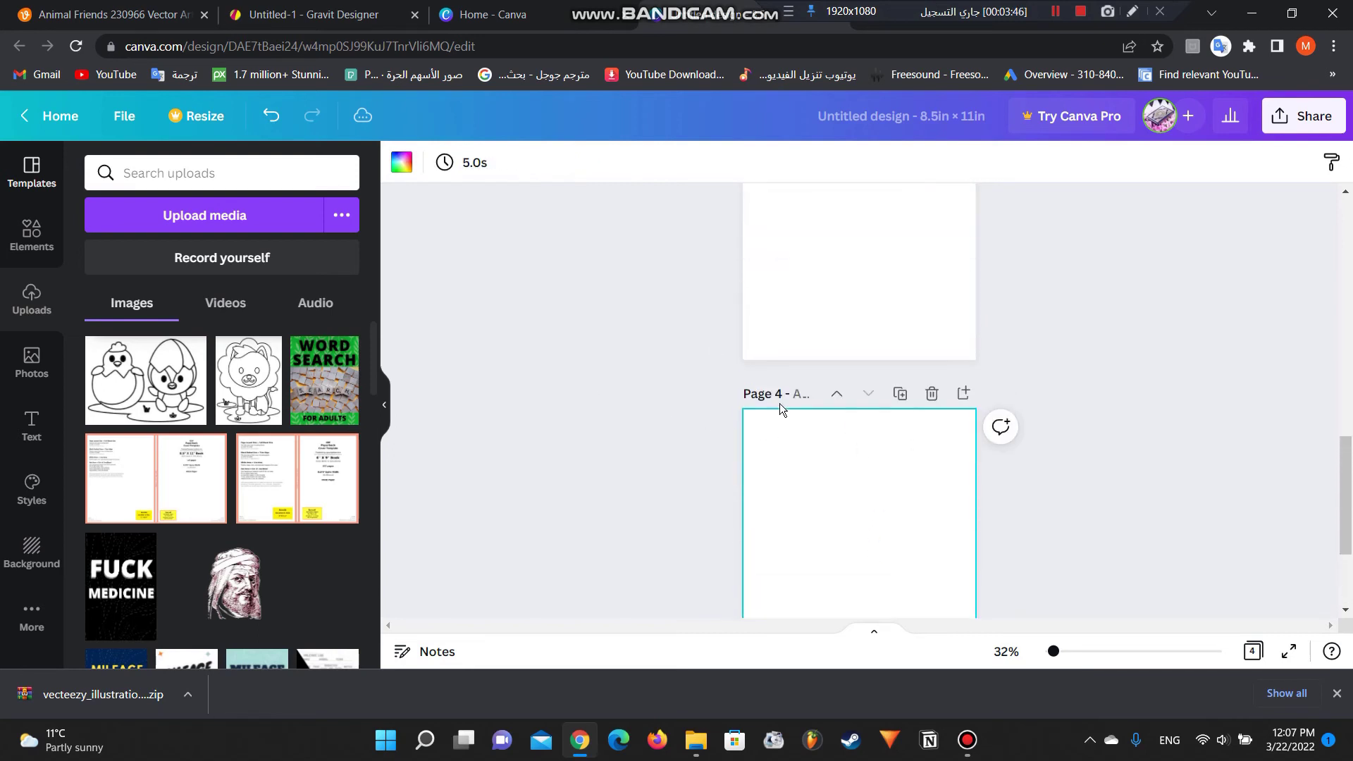
{"action": "scroll", "coordinate": [561, 320], "scroll_direction": "up", "scroll_amount": 5}
{"action": "scroll", "coordinate": [875, 464], "scroll_direction": "down", "scroll_amount": 3}
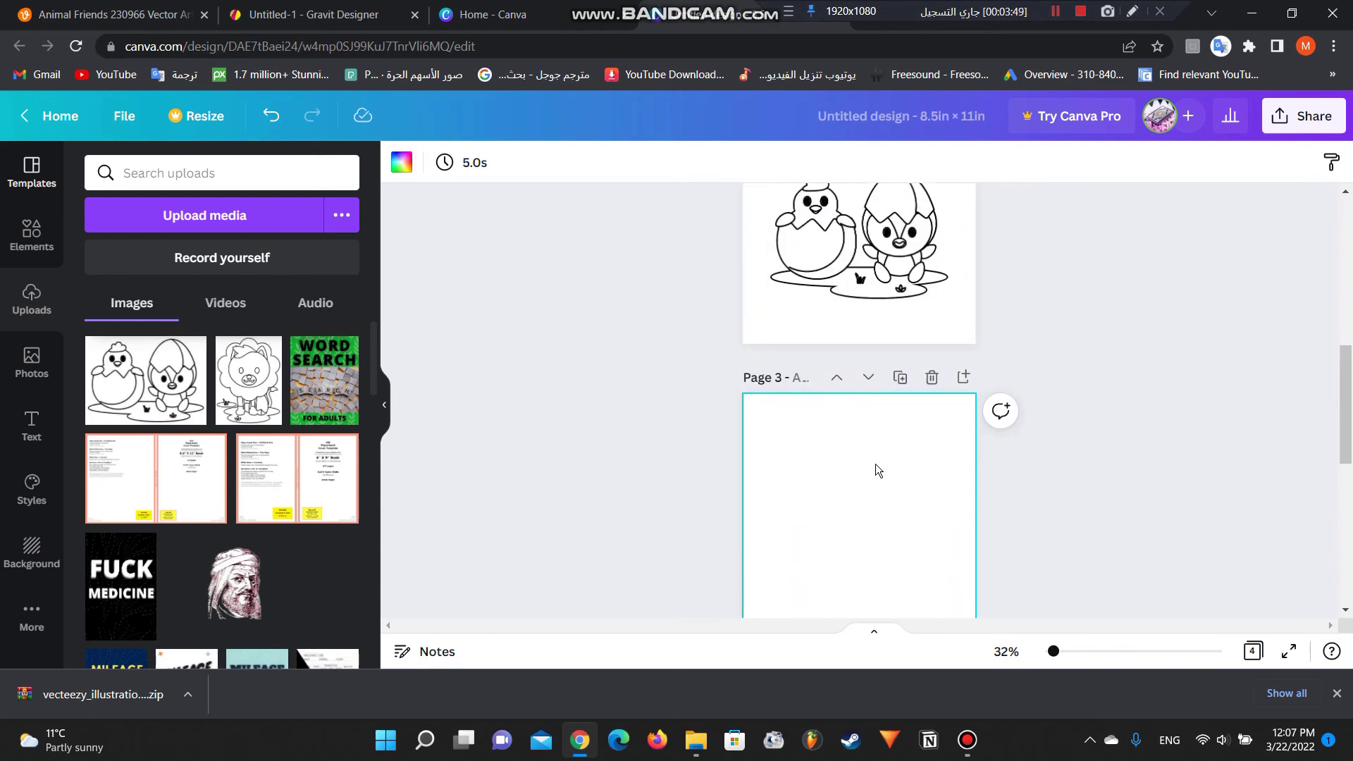
{"action": "left_click", "coordinate": [32, 423]}
{"action": "scroll", "coordinate": [246, 451], "scroll_direction": "down", "scroll_amount": 5}
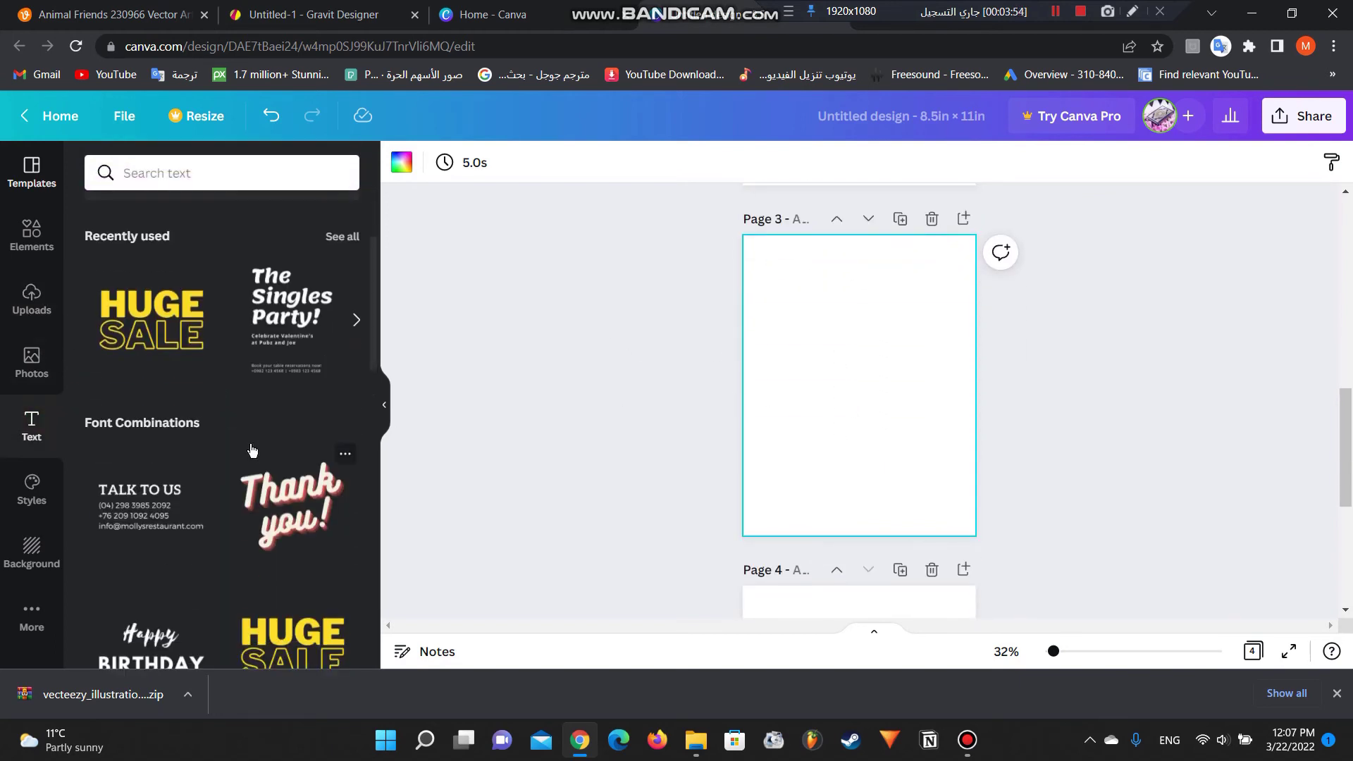
{"action": "scroll", "coordinate": [245, 456], "scroll_direction": "down", "scroll_amount": 6}
{"action": "scroll", "coordinate": [242, 451], "scroll_direction": "up", "scroll_amount": 4}
{"action": "scroll", "coordinate": [245, 459], "scroll_direction": "down", "scroll_amount": 8}
{"action": "scroll", "coordinate": [244, 459], "scroll_direction": "down", "scroll_amount": 10}
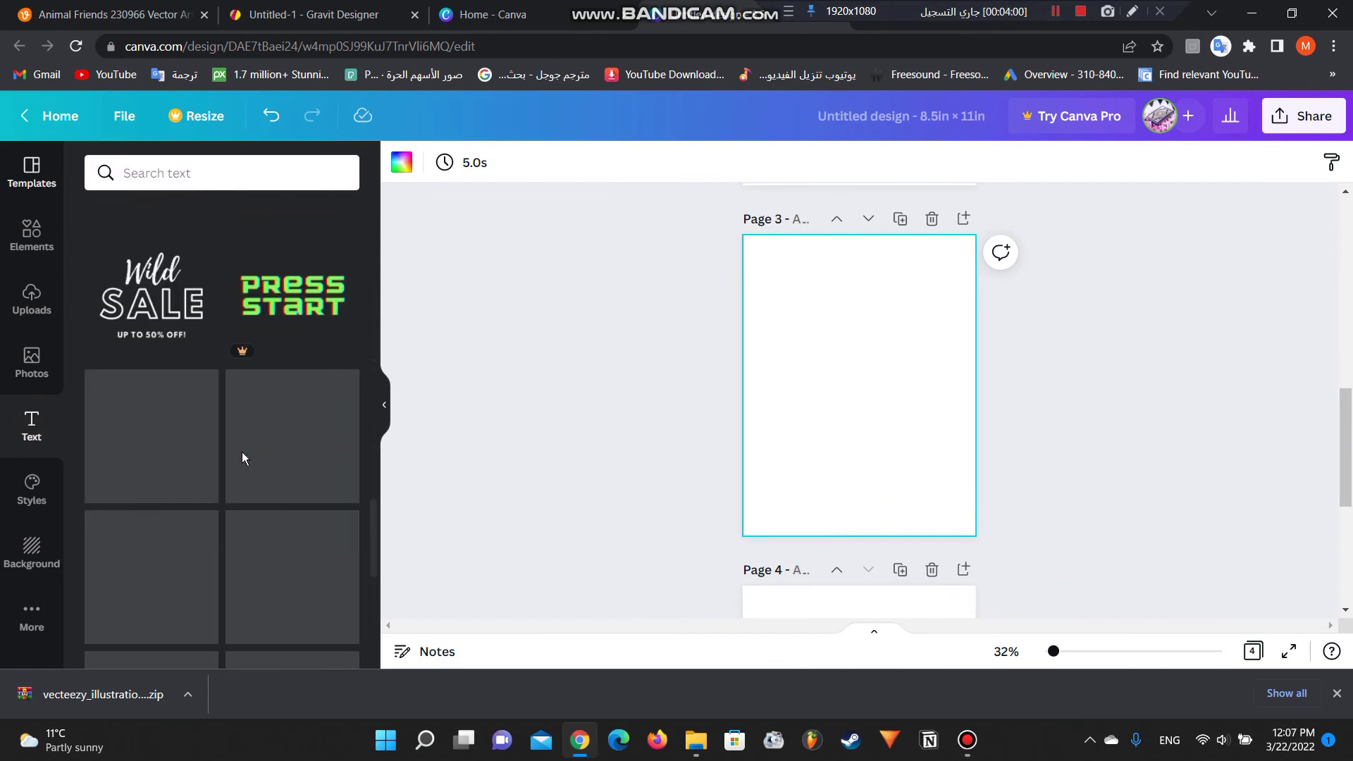
{"action": "left_click", "coordinate": [176, 486]}
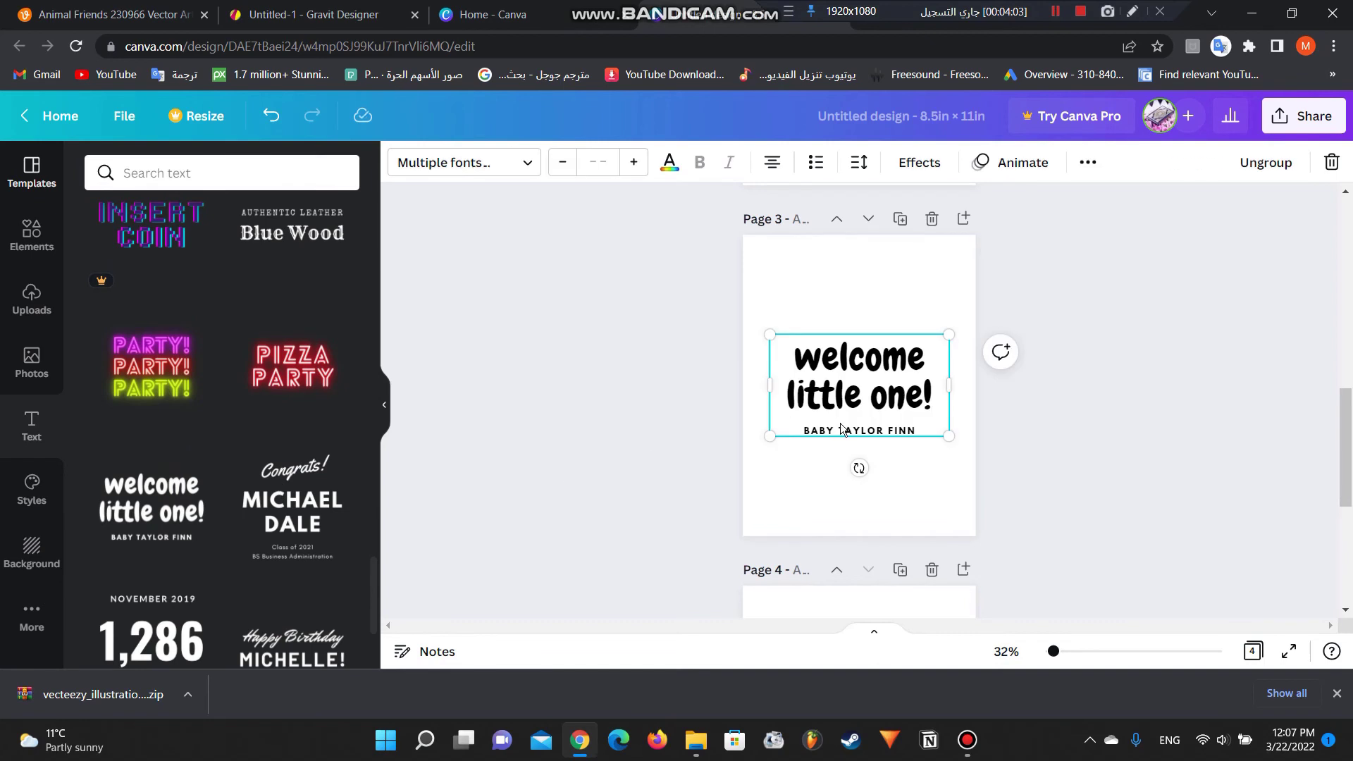
Clear the subtitle of the text combination on Page 3 and replace its heading with "Coloring book".
{"action": "double_click", "coordinate": [849, 437]}
{"action": "key", "text": "BackSpace"}
{"action": "left_click", "coordinate": [663, 444]}
{"action": "left_click", "coordinate": [866, 387]}
{"action": "double_click", "coordinate": [933, 402]}
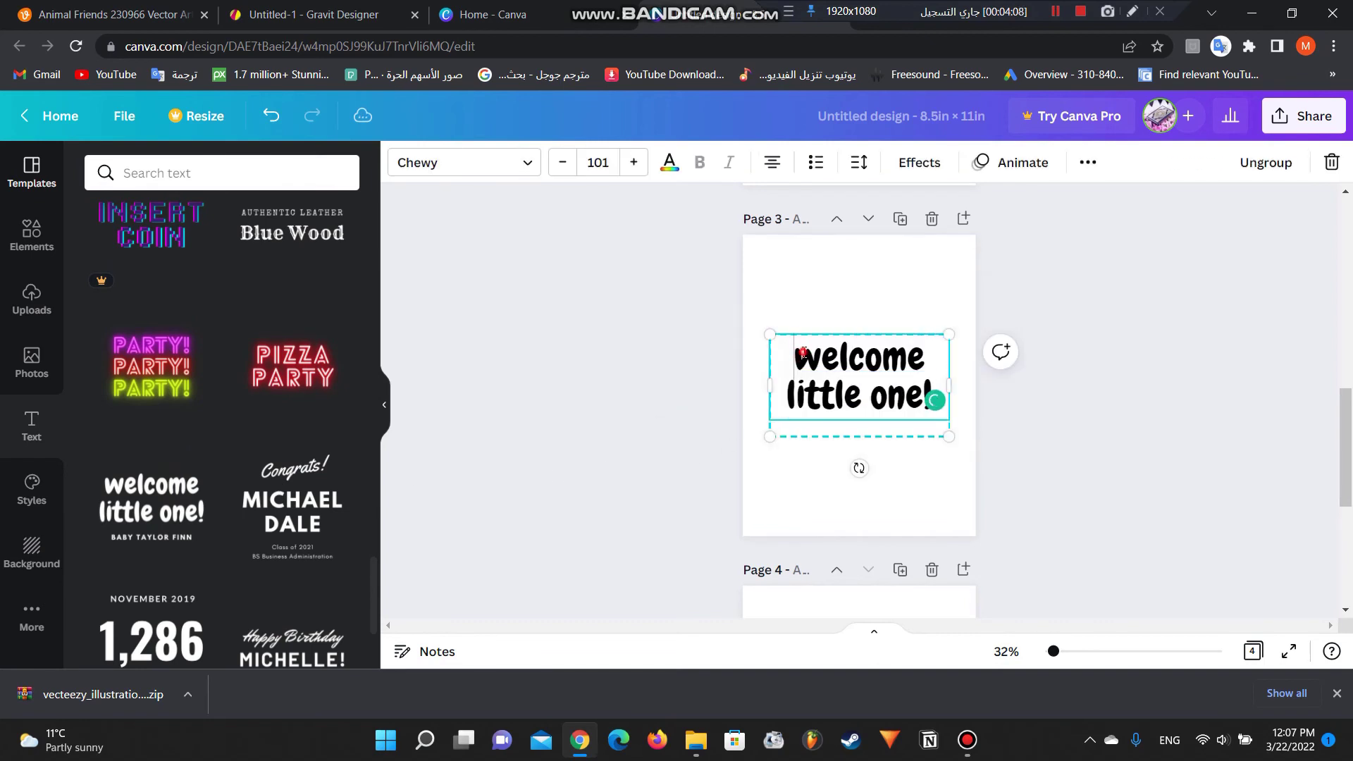
{"action": "left_click_drag", "start_coordinate": [936, 409], "coordinate": [874, 403]}
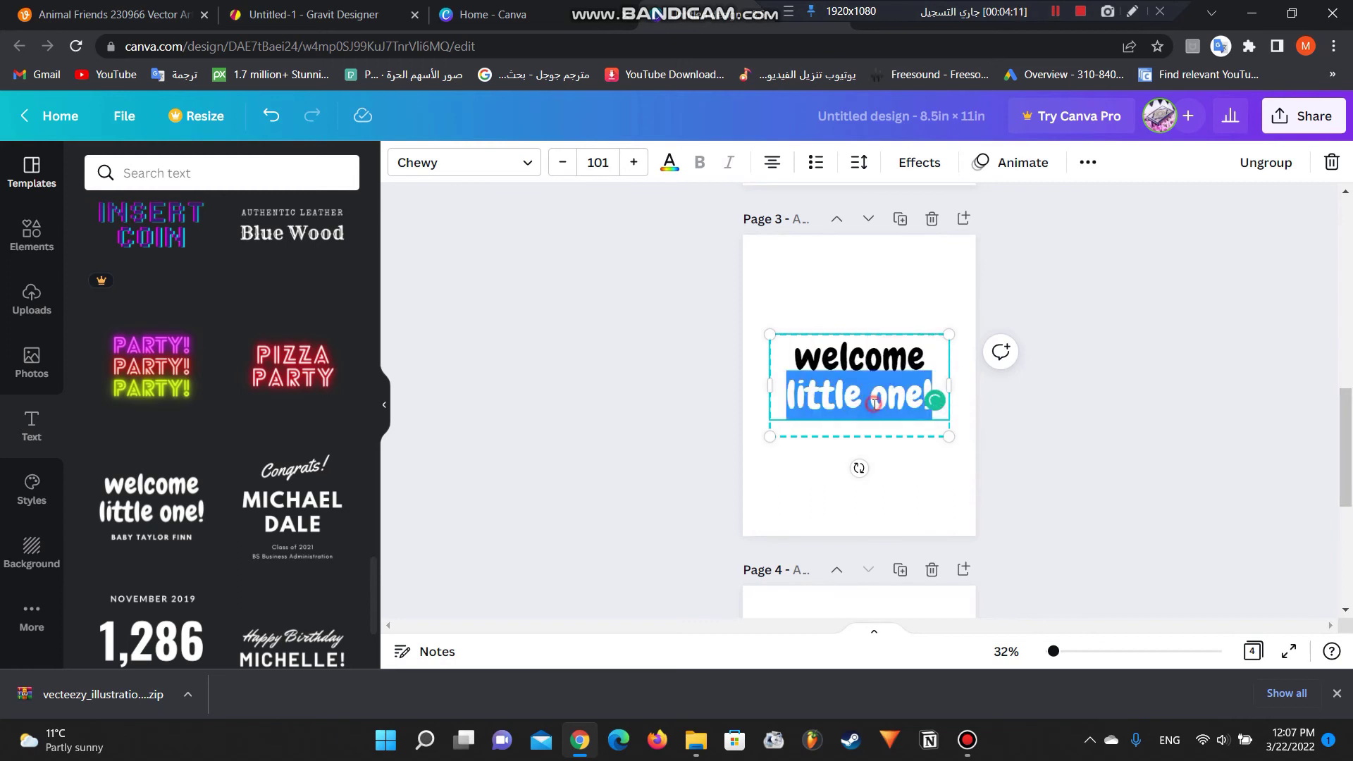
{"action": "key", "text": "BackSpace"}
{"action": "key", "text": "BackSpace"}
{"action": "key", "text": "BackSpace"}
{"action": "key", "text": "BackSpace"}
{"action": "key", "text": "BackSpace"}
{"action": "key", "text": "BackSpace"}
{"action": "key", "text": "BackSpace"}
{"action": "key", "text": "BackSpace"}
{"action": "key", "text": "BackSpace"}
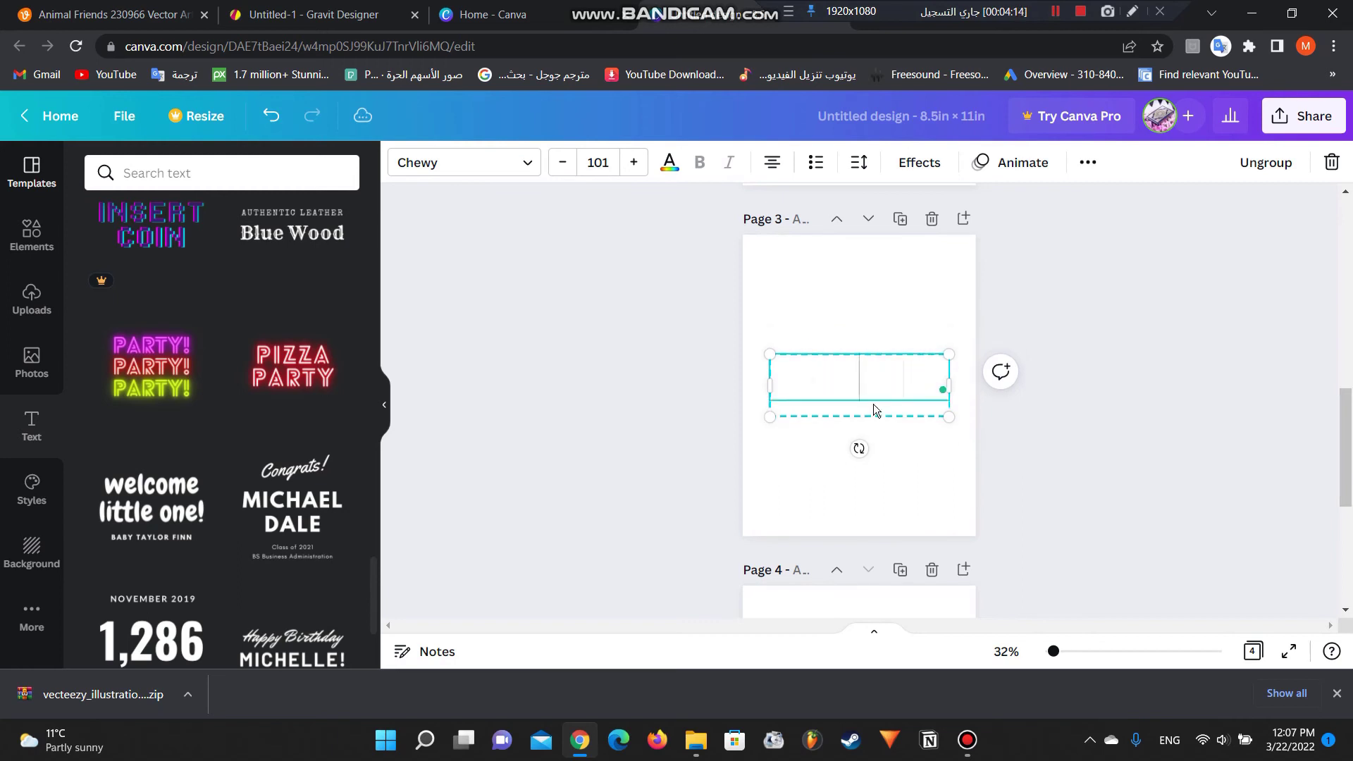
{"action": "type", "text": "Color"}
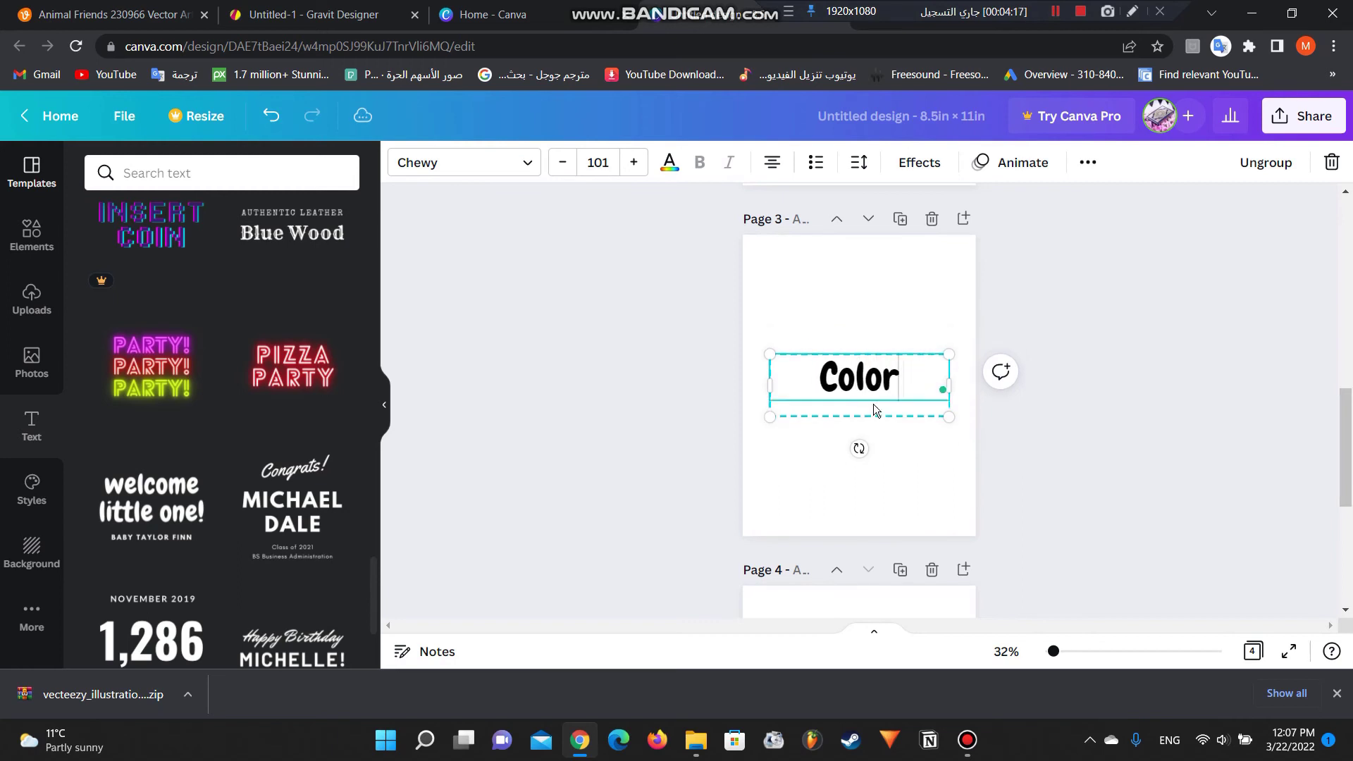
{"action": "type", "text": "ing b"}
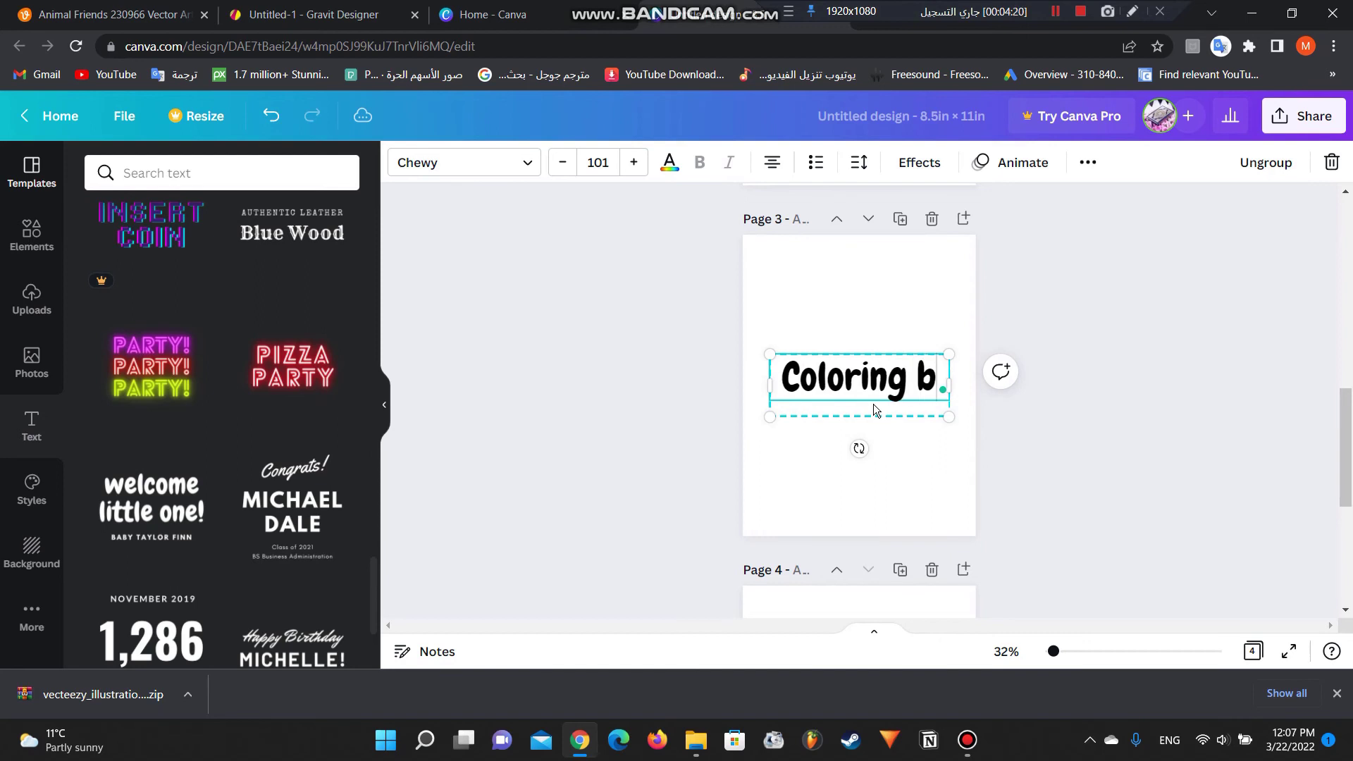
{"action": "type", "text": "ook"}
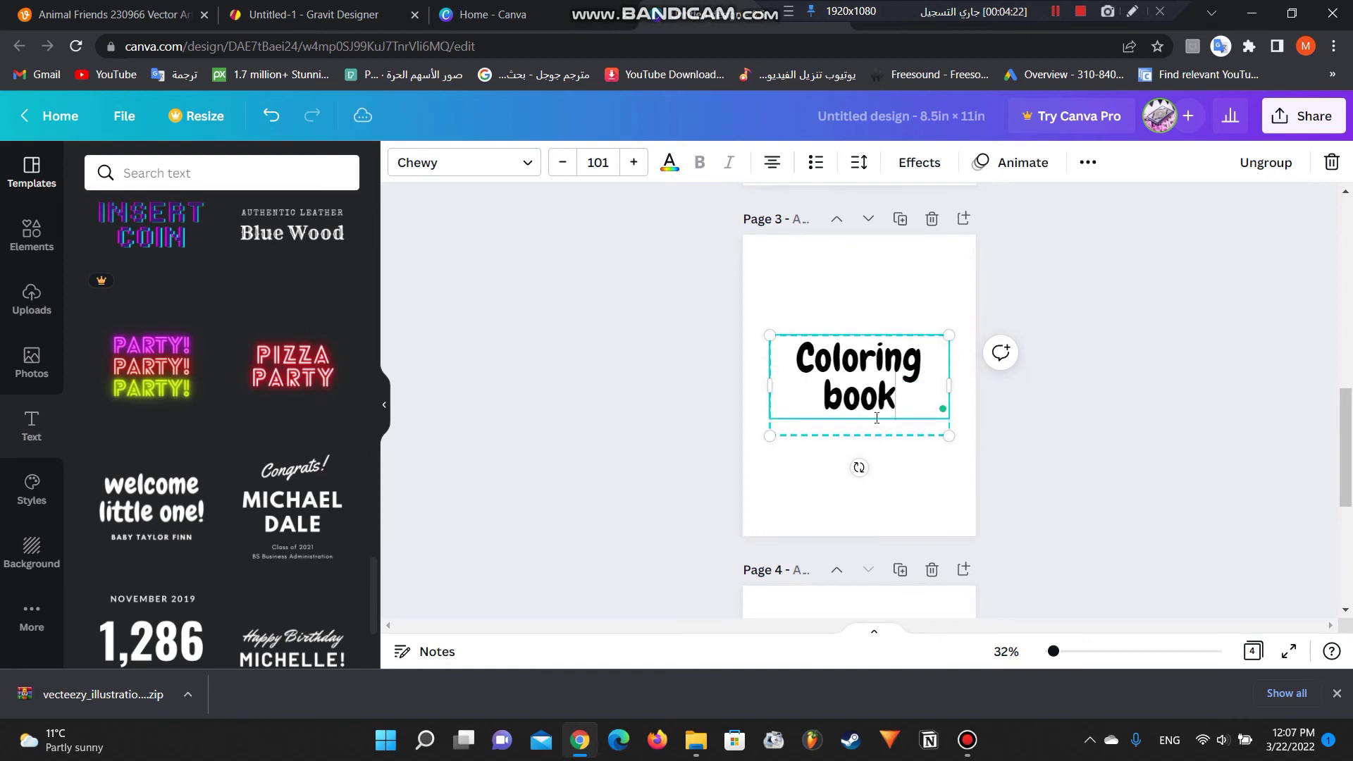
Enter "FOR KIDS" as the subtitle under the "Coloring book" heading.
{"action": "left_click", "coordinate": [872, 428]}
{"action": "left_click", "coordinate": [872, 428]}
{"action": "type", "text": "FOR KIDS"}
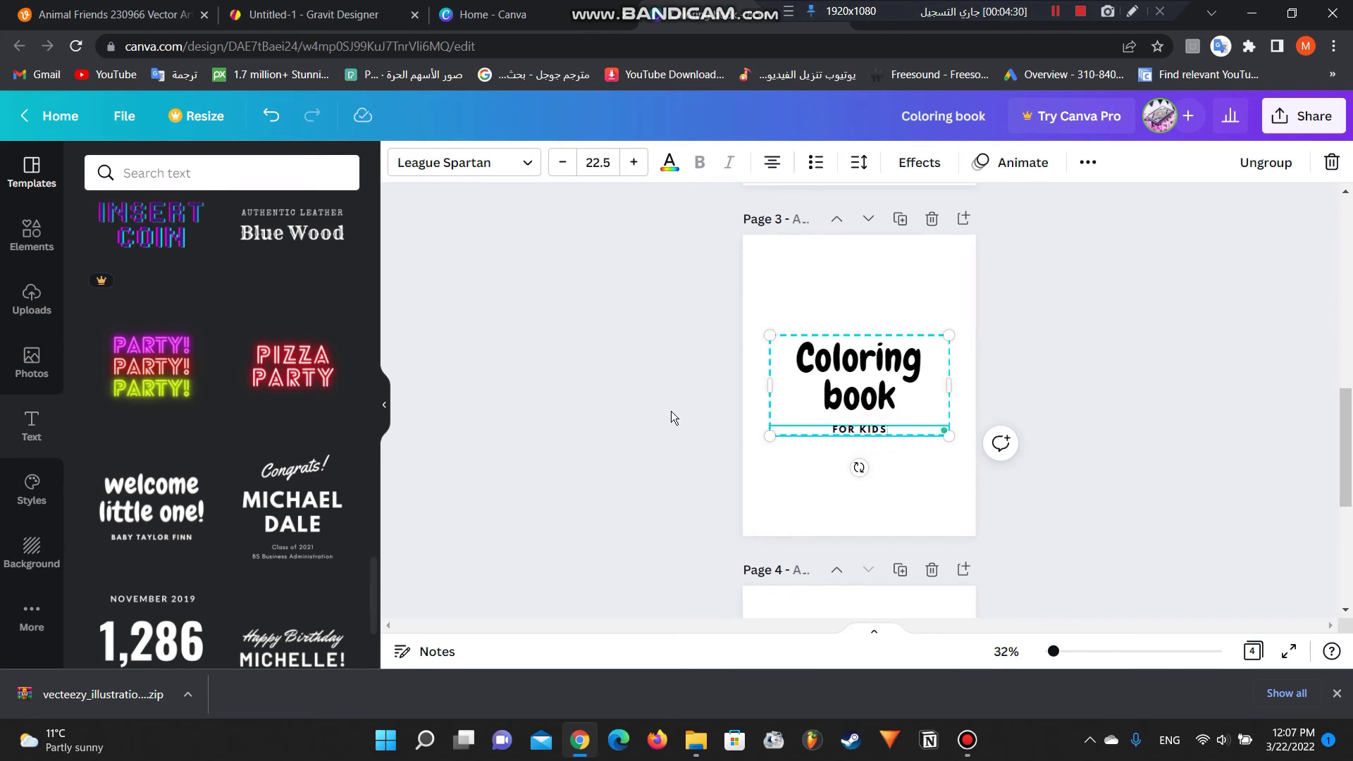
{"action": "left_click", "coordinate": [671, 418]}
Enlarge the title text group, centre it in the page's upper half and increase the heading's font size by seven steps.
{"action": "left_click_drag", "start_coordinate": [949, 438], "coordinate": [967, 401]}
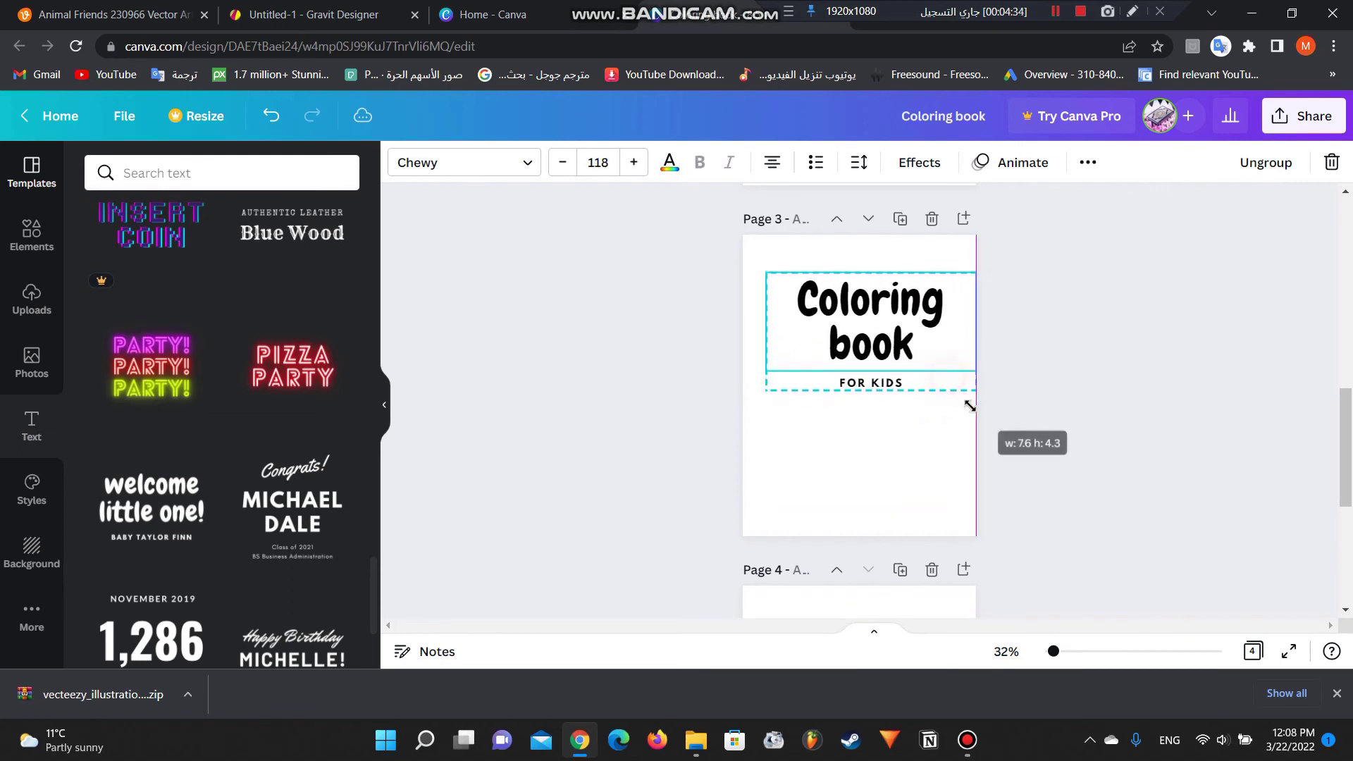
{"action": "left_click_drag", "start_coordinate": [885, 338], "coordinate": [874, 345]}
{"action": "left_click_drag", "start_coordinate": [787, 305], "coordinate": [903, 360]}
{"action": "left_click", "coordinate": [635, 162]}
{"action": "left_click", "coordinate": [636, 163]}
{"action": "left_click", "coordinate": [635, 163]}
{"action": "left_click", "coordinate": [636, 163]}
{"action": "left_click", "coordinate": [636, 163]}
{"action": "left_click", "coordinate": [635, 163]}
{"action": "left_click", "coordinate": [636, 163]}
{"action": "left_click", "coordinate": [589, 317]}
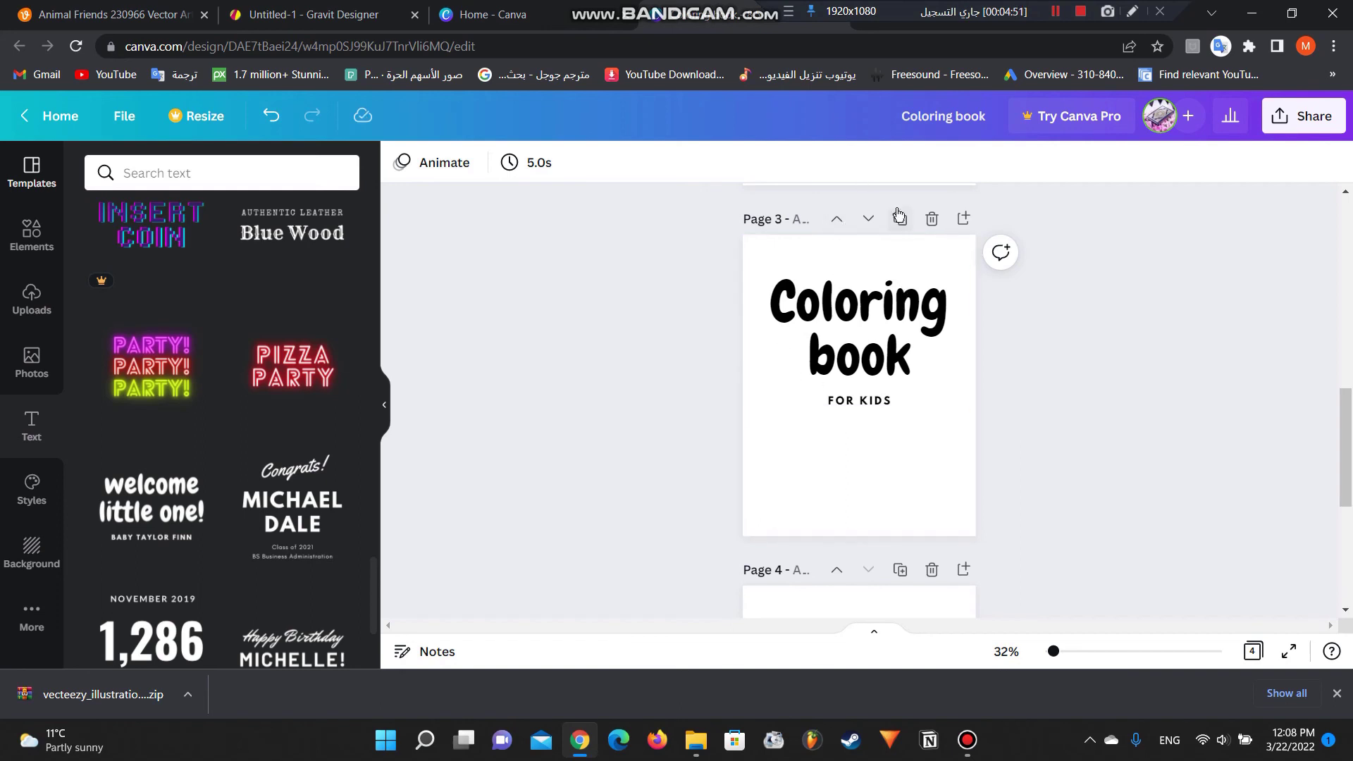
Move the "Coloring book" title page up to become the first page of the design.
{"action": "left_click", "coordinate": [837, 220]}
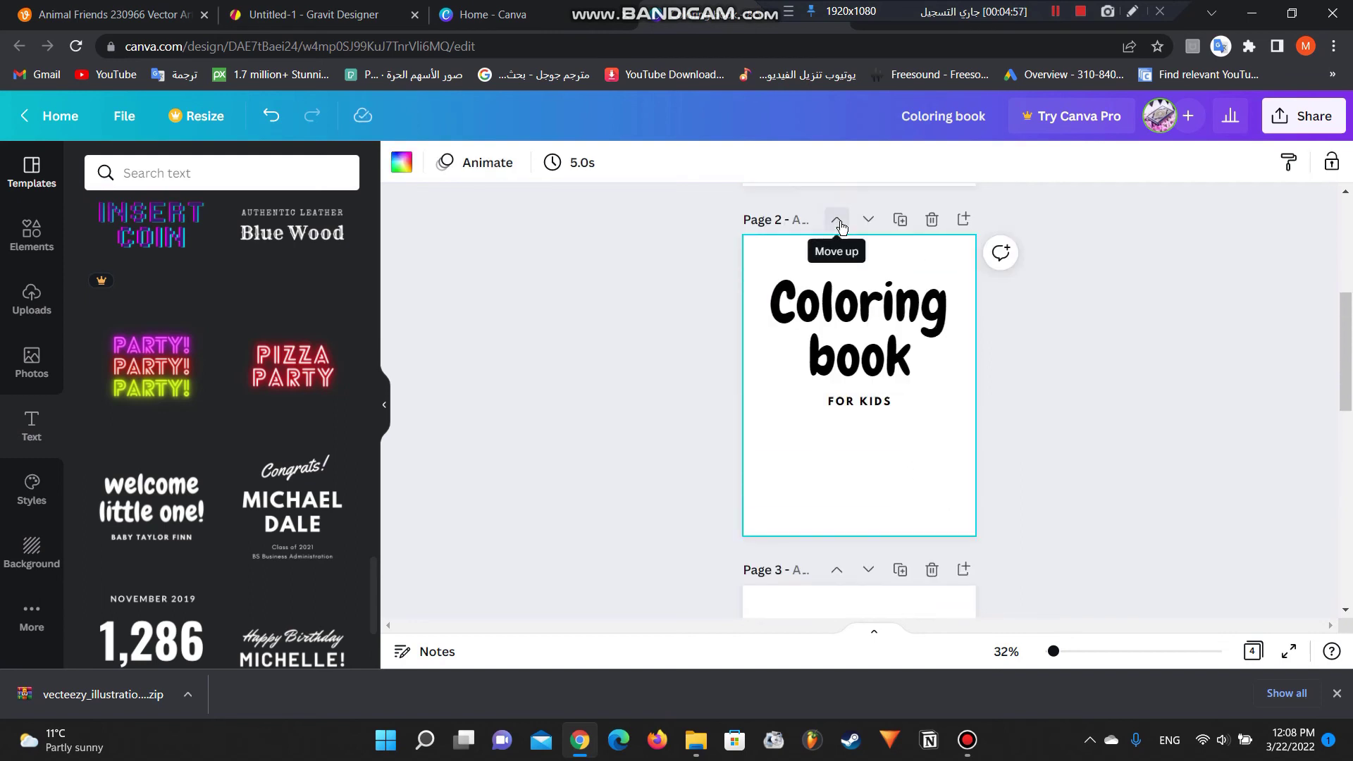
{"action": "left_click", "coordinate": [837, 220]}
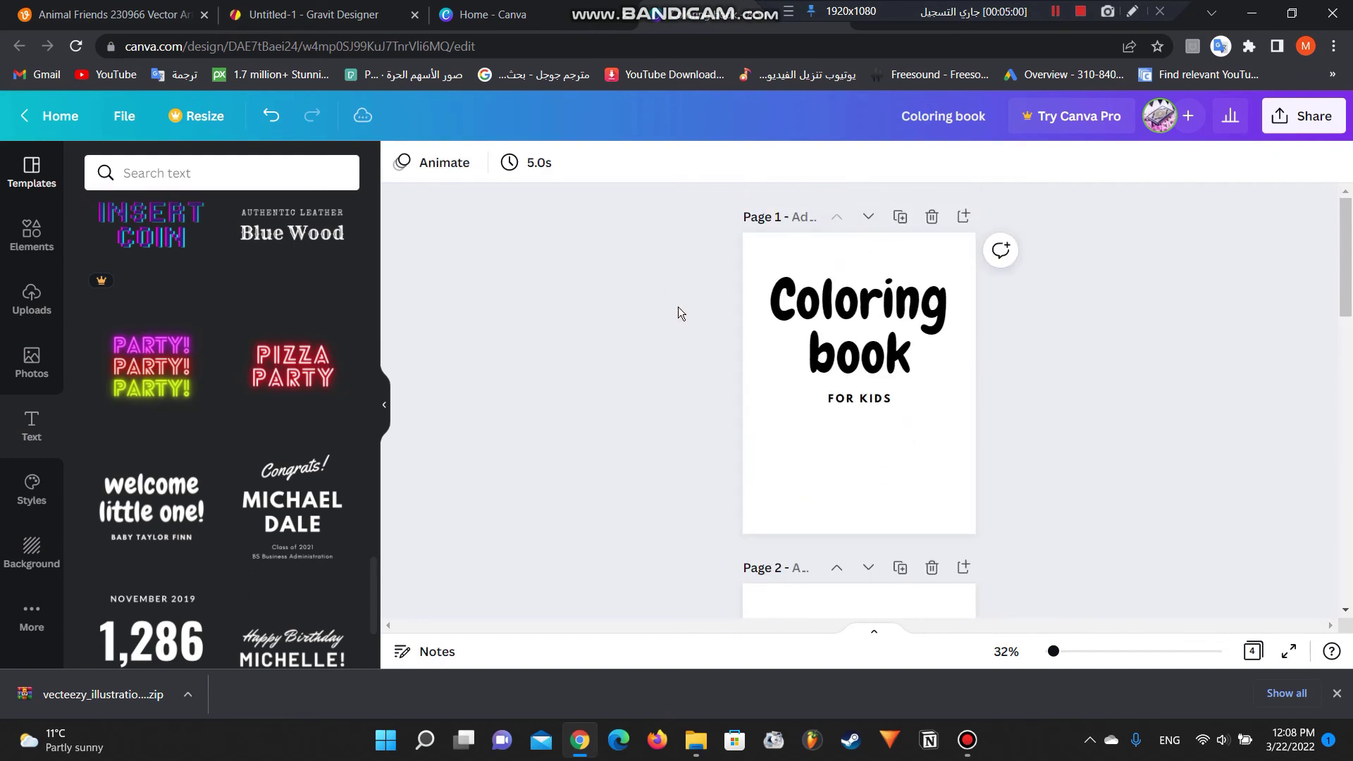
Insert the "welcome little one!" font combination at the top of the lion page and delete its subtitle.
{"action": "scroll", "coordinate": [678, 310], "scroll_direction": "down", "scroll_amount": 5}
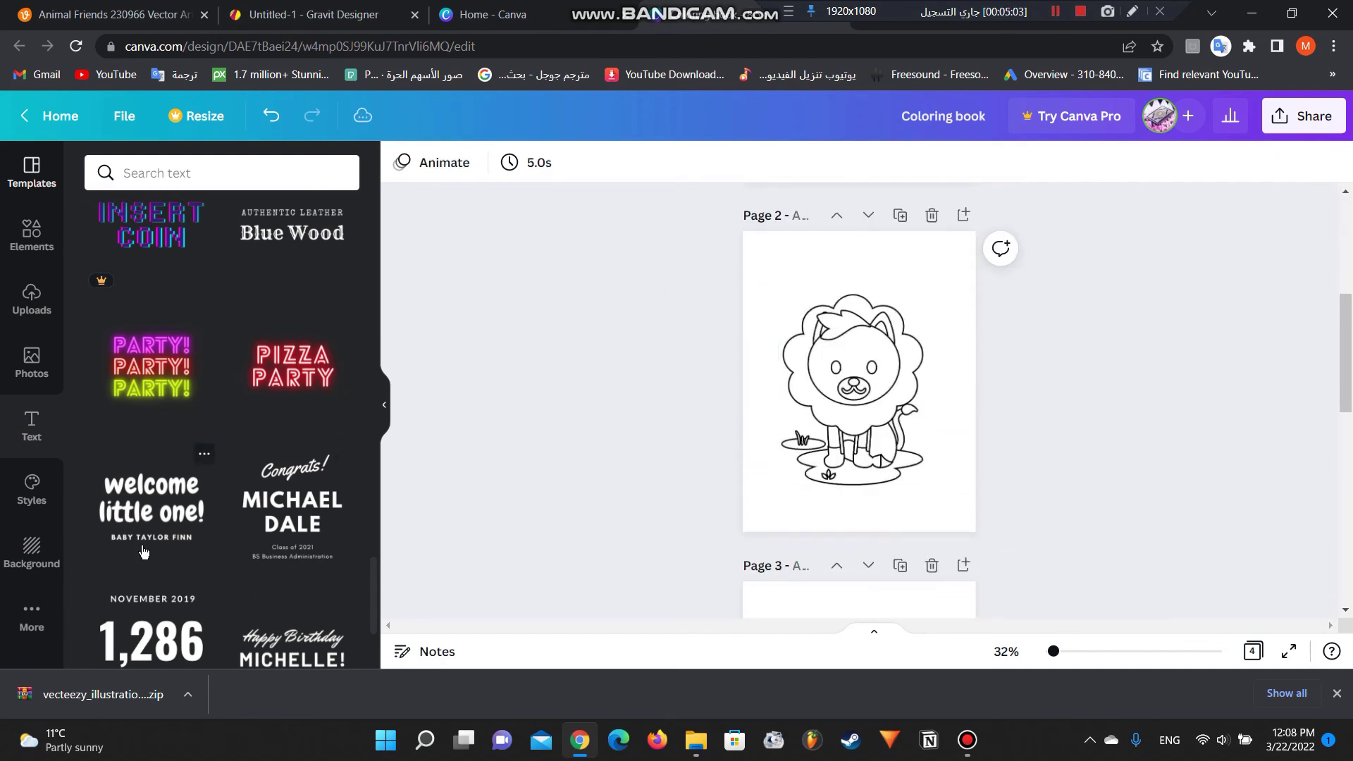
{"action": "left_click", "coordinate": [167, 514]}
{"action": "left_click_drag", "start_coordinate": [864, 398], "coordinate": [856, 300]}
{"action": "left_click", "coordinate": [788, 328]}
{"action": "key", "text": "Delete"}
Replace the heading on the lion page with "lion" and centre it above the drawing.
{"action": "double_click", "coordinate": [795, 258]}
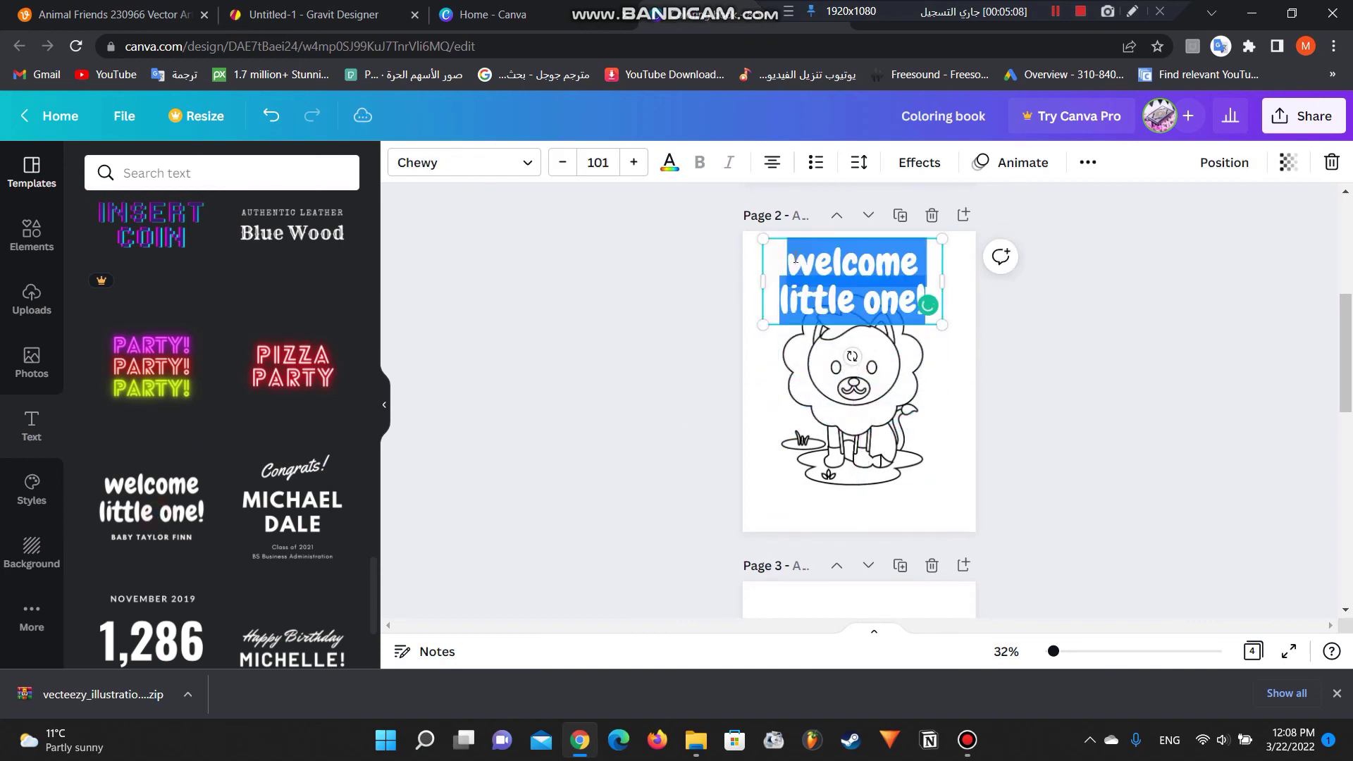
{"action": "key", "text": "BackSpace"}
{"action": "type", "text": "lion"}
{"action": "left_click", "coordinate": [587, 261]}
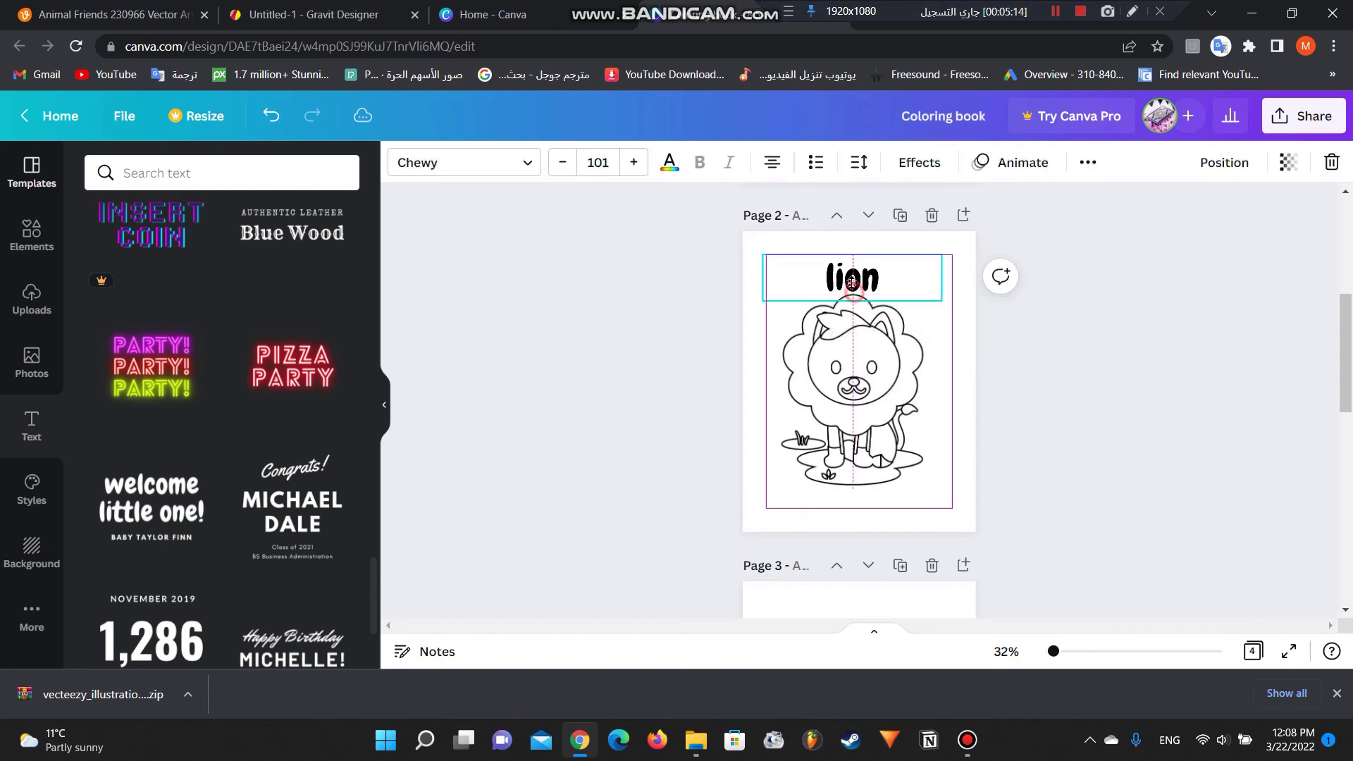
{"action": "scroll", "coordinate": [613, 298], "scroll_direction": "down", "scroll_amount": 1}
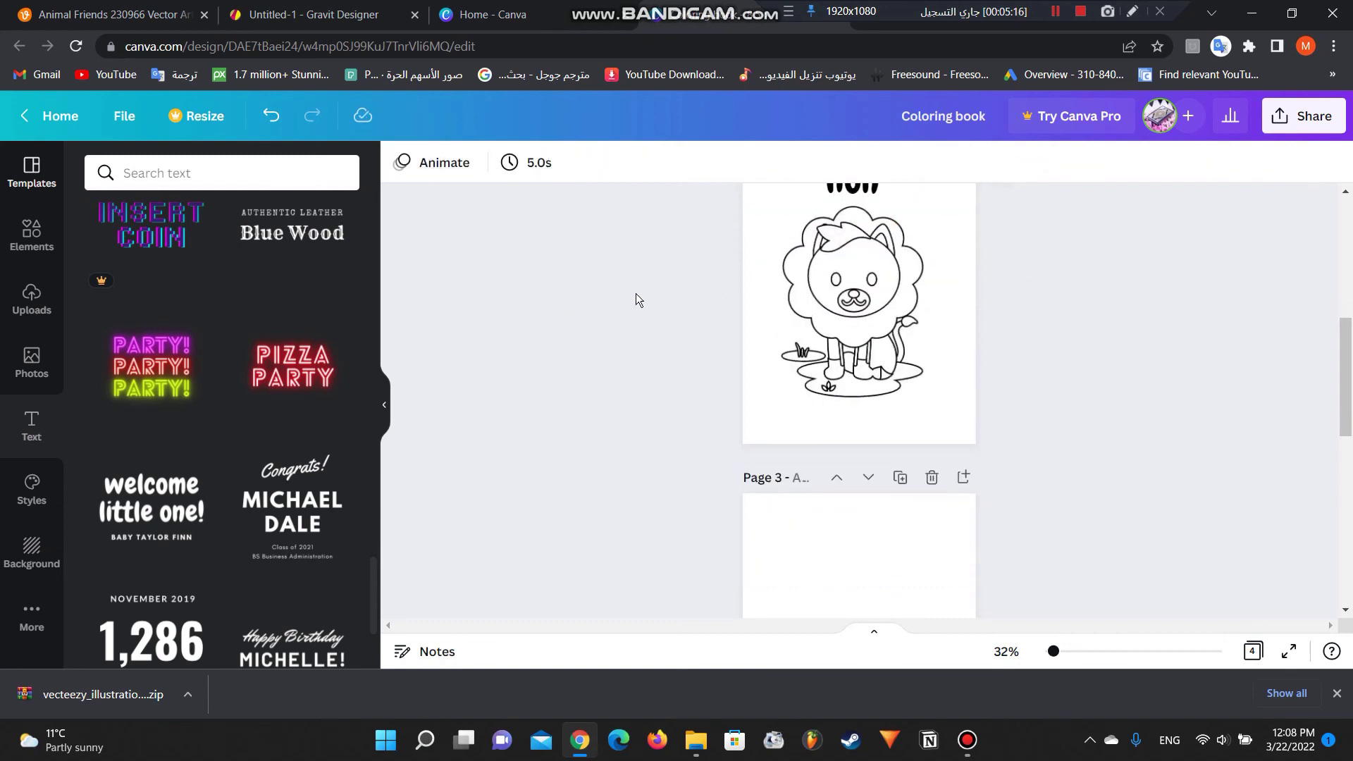
Copy the "lion" heading onto the chick and penguin page and change its text to "chicken".
{"action": "scroll", "coordinate": [637, 299], "scroll_direction": "up", "scroll_amount": 2}
{"action": "left_click", "coordinate": [853, 355]}
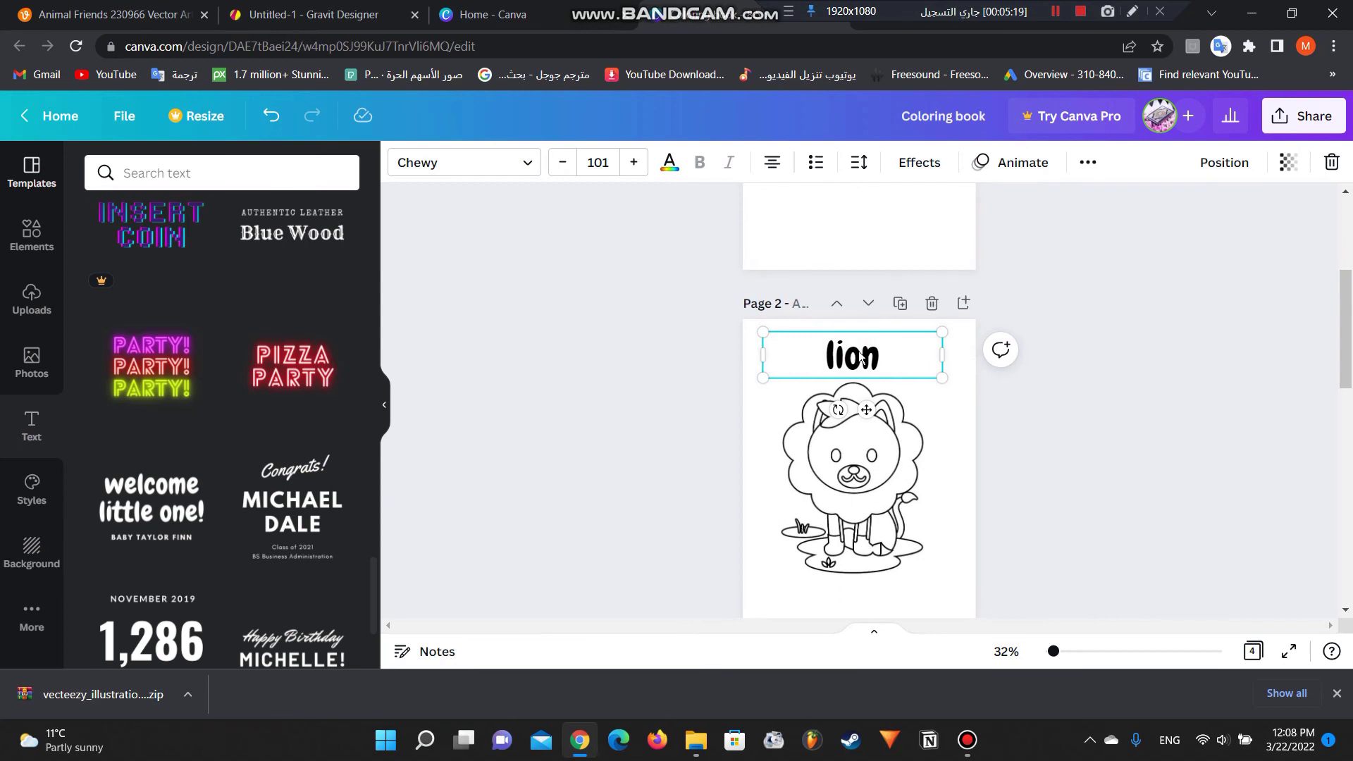
{"action": "scroll", "coordinate": [658, 475], "scroll_direction": "down", "scroll_amount": 5}
{"action": "left_click", "coordinate": [815, 395]}
{"action": "type", "text": "lion"}
{"action": "double_click", "coordinate": [834, 360]}
{"action": "type", "text": "chicken"}
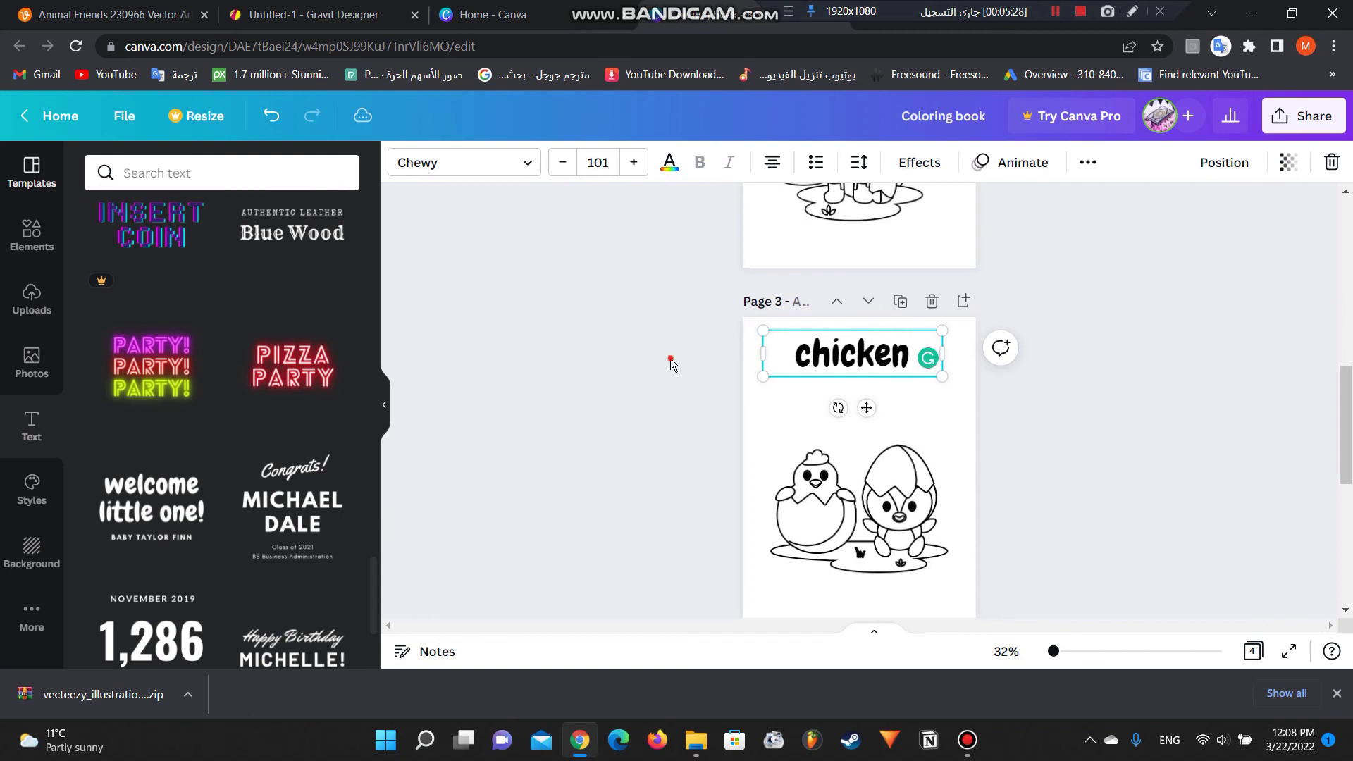
{"action": "left_click", "coordinate": [670, 357]}
Add three more blank pages after Page 4.
{"action": "scroll", "coordinate": [717, 337], "scroll_direction": "down", "scroll_amount": 6}
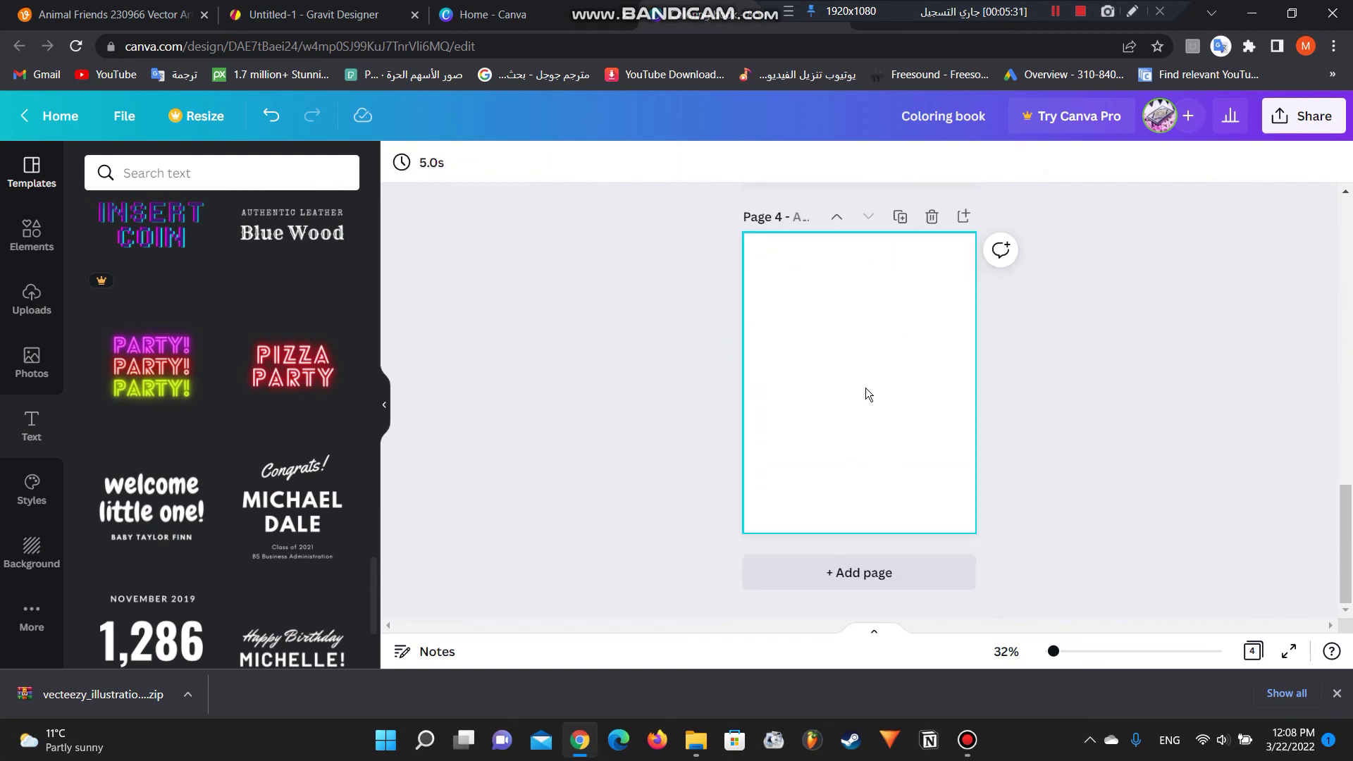
{"action": "left_click", "coordinate": [870, 572]}
{"action": "left_click", "coordinate": [870, 573]}
{"action": "left_click", "coordinate": [869, 572]}
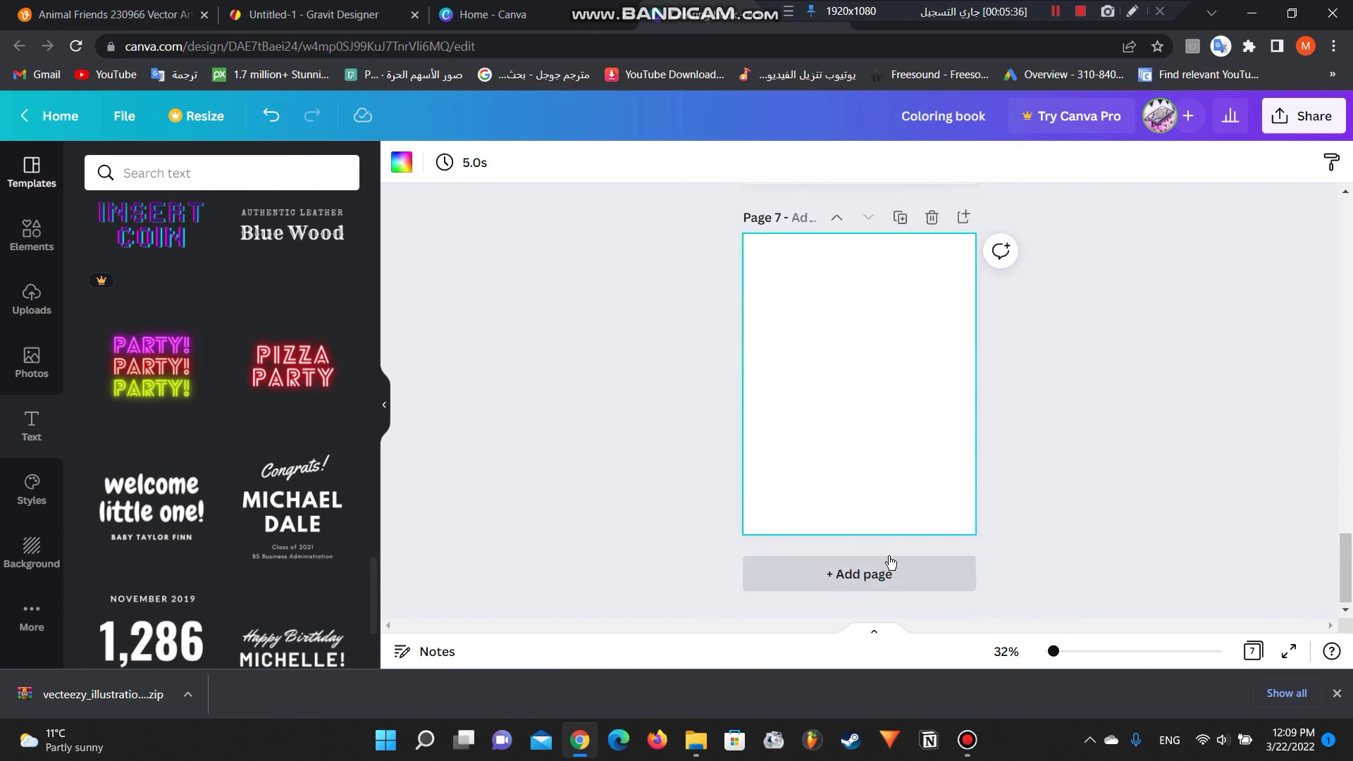
Delete all the blank pages after the chicken page and add a single blank page back at the end.
{"action": "left_click", "coordinate": [932, 220]}
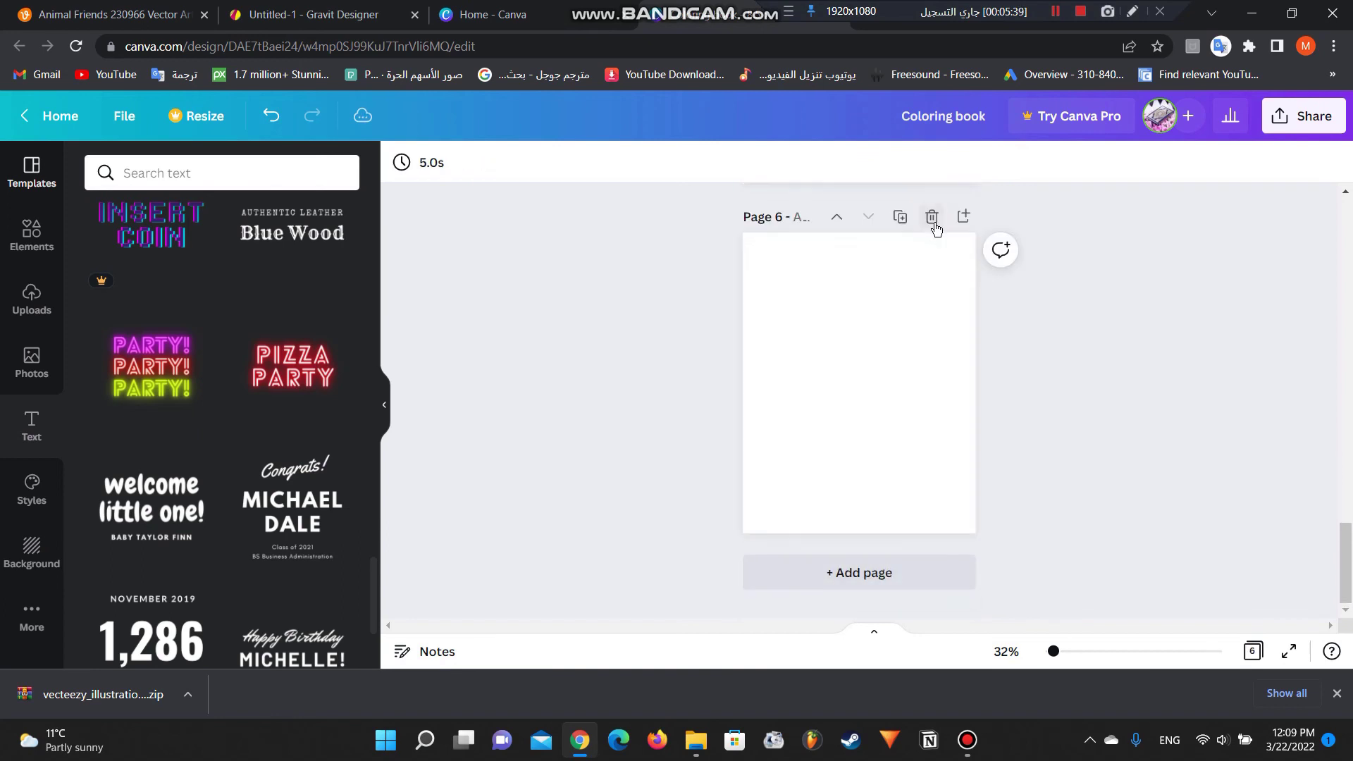
{"action": "left_click", "coordinate": [933, 220]}
{"action": "left_click", "coordinate": [933, 220]}
{"action": "left_click", "coordinate": [932, 220]}
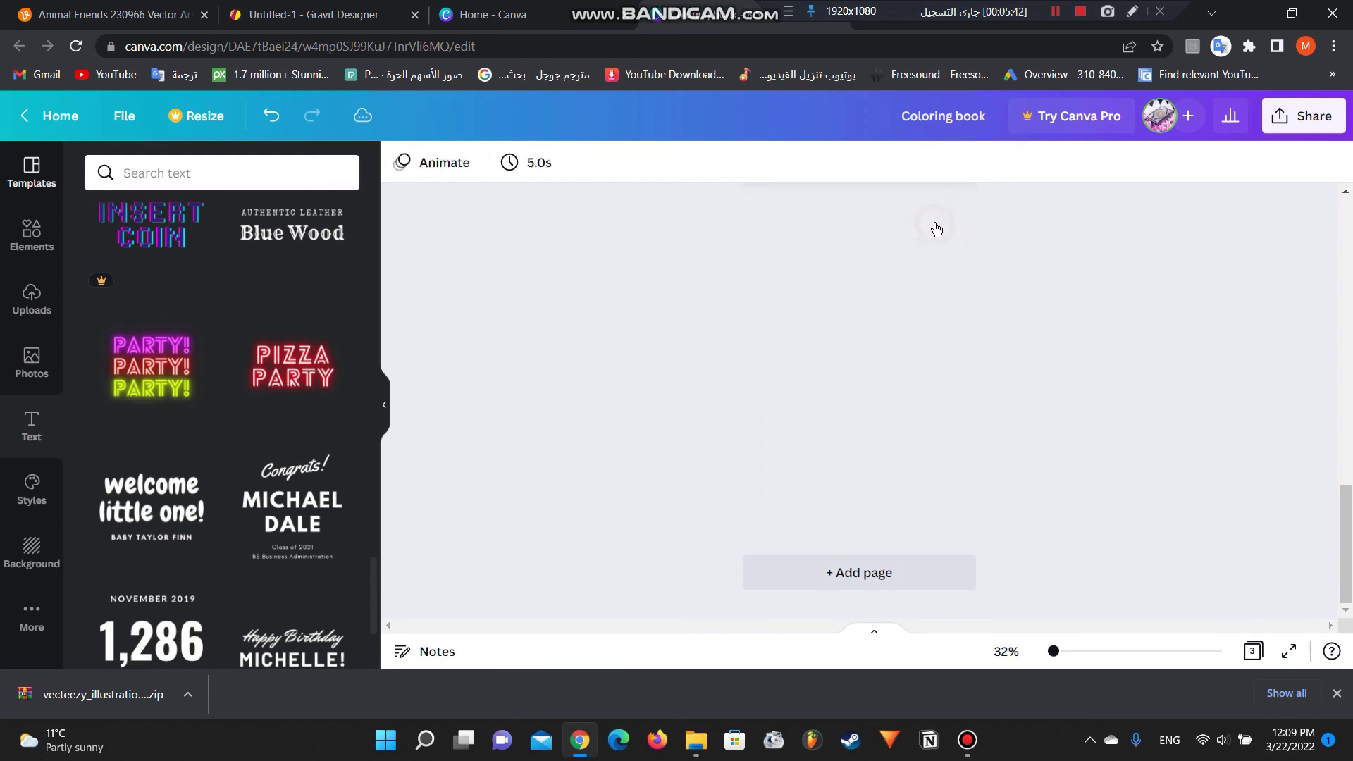
{"action": "left_click", "coordinate": [846, 576]}
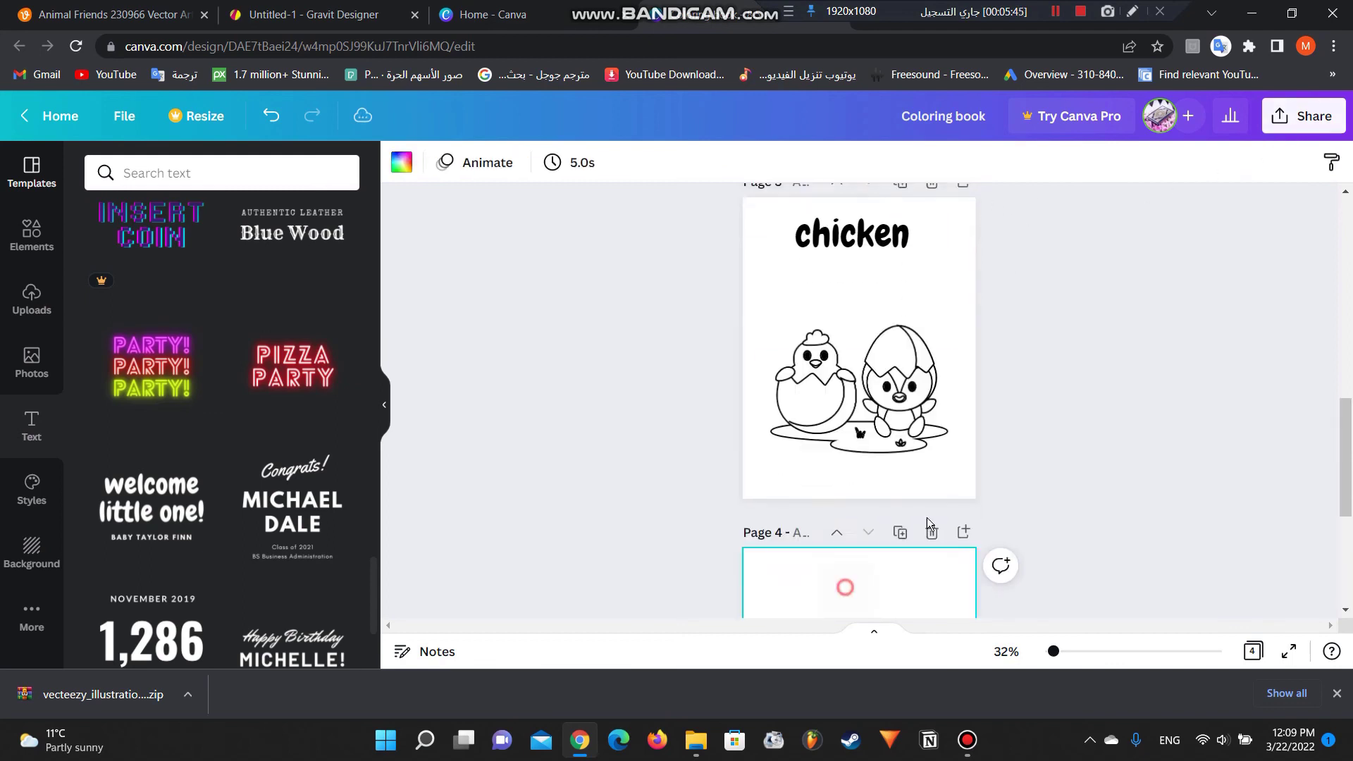
Download the coloring book design with PDF Print as the file type.
{"action": "left_click", "coordinate": [1302, 126]}
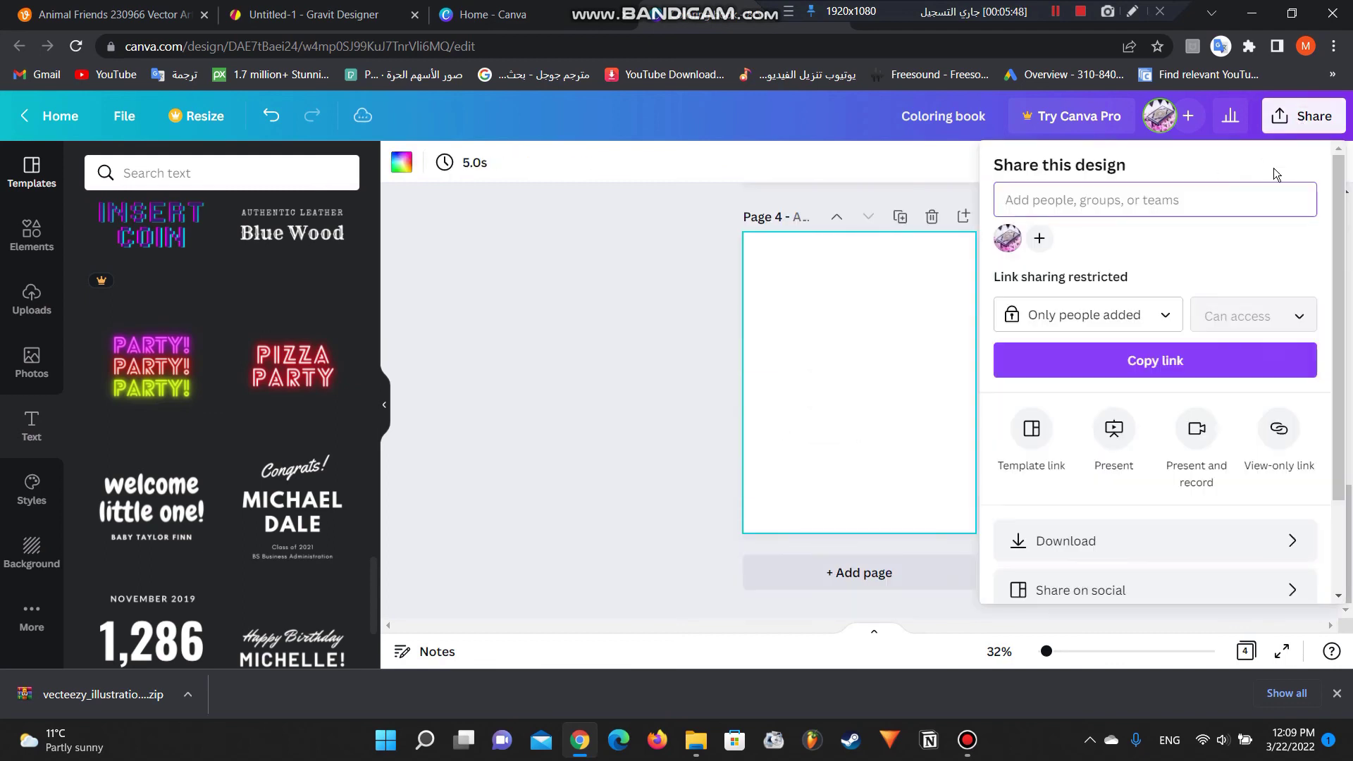
{"action": "left_click", "coordinate": [1124, 542]}
{"action": "left_click", "coordinate": [1135, 239]}
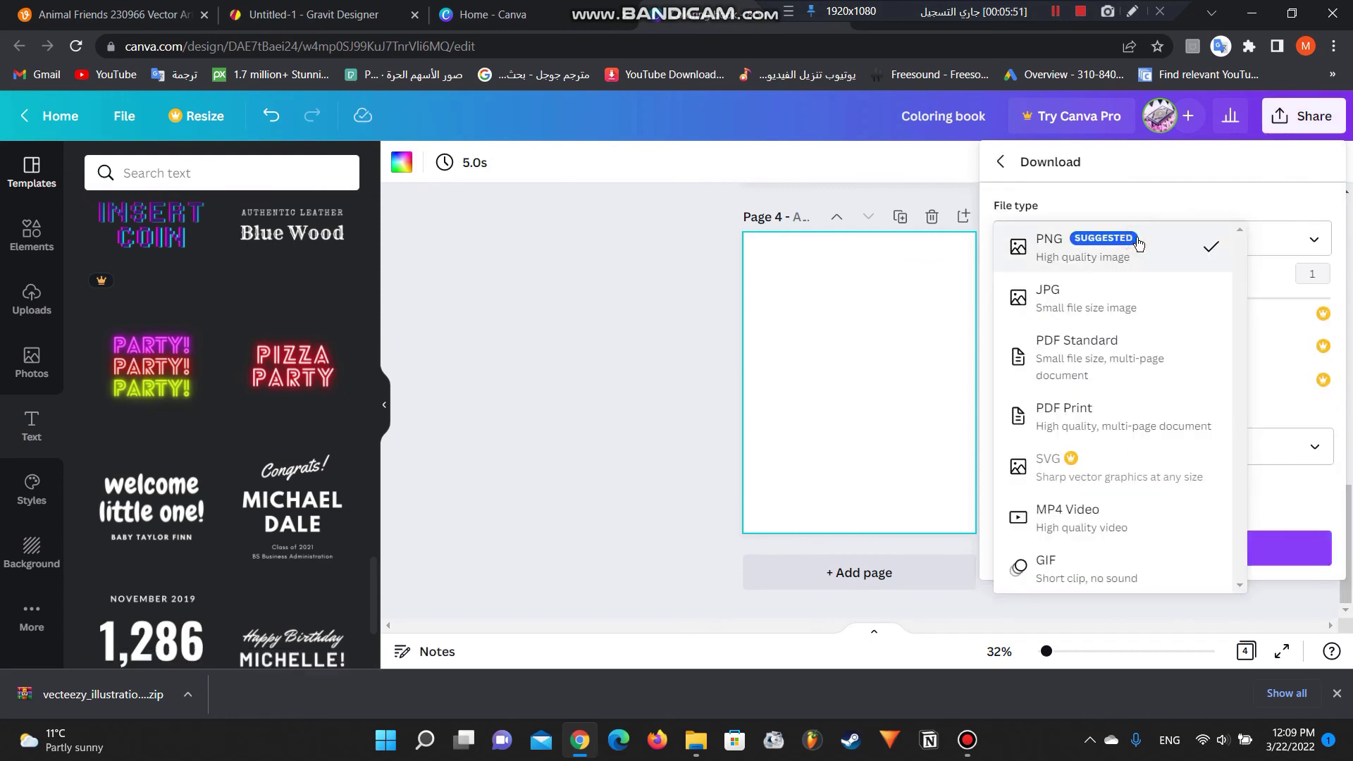
{"action": "left_click", "coordinate": [1089, 419]}
{"action": "left_click", "coordinate": [1115, 443]}
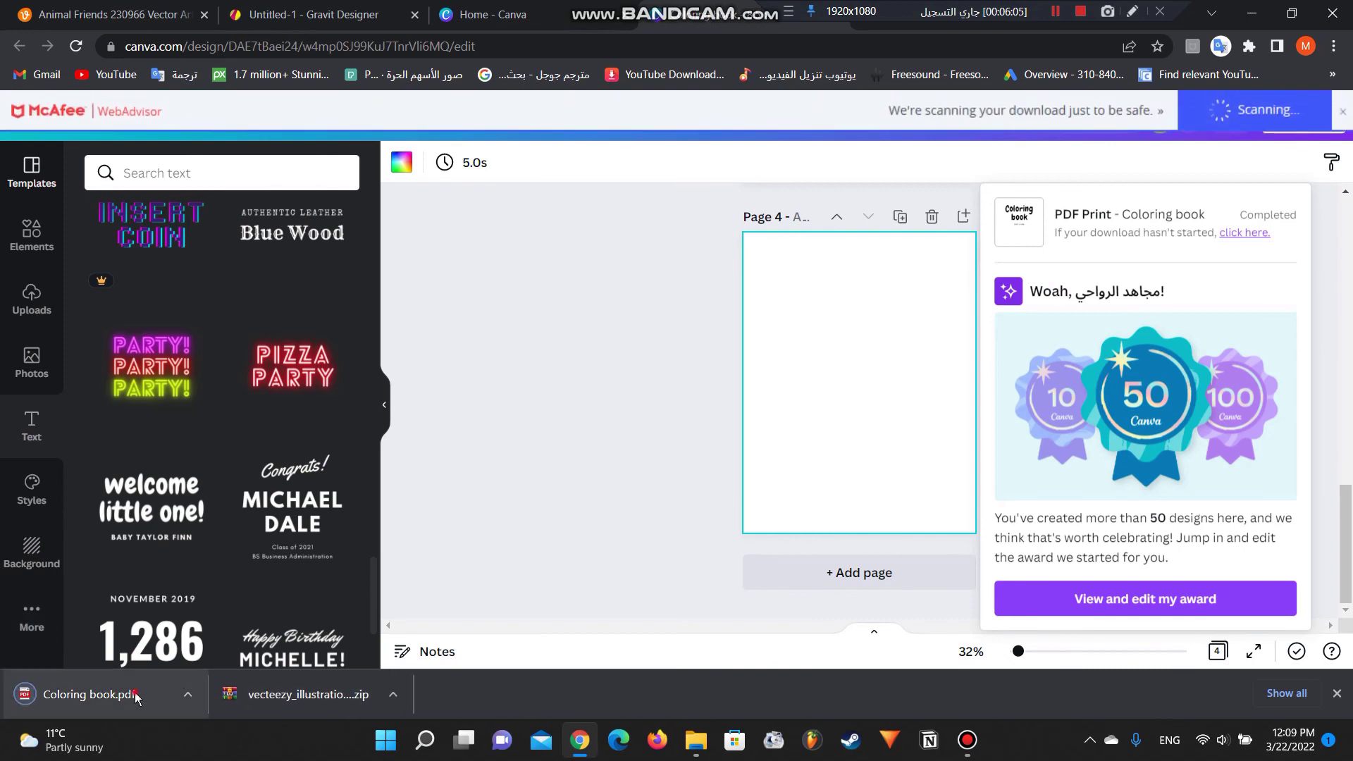
Open the downloaded Coloring book.pdf and review its title, lion and chicken pages.
{"action": "left_click", "coordinate": [134, 693]}
{"action": "scroll", "coordinate": [696, 311], "scroll_direction": "down", "scroll_amount": 20}
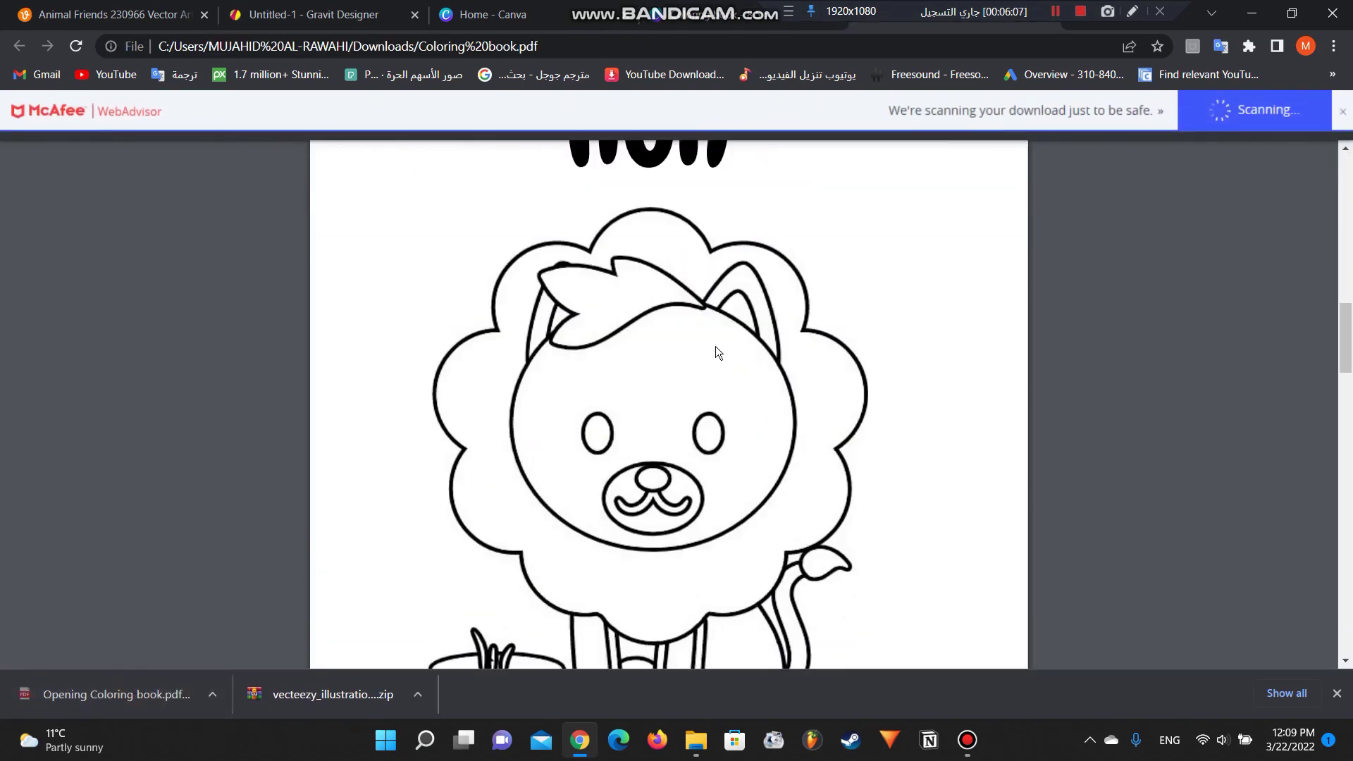
{"action": "scroll", "coordinate": [716, 347], "scroll_direction": "up", "scroll_amount": 18}
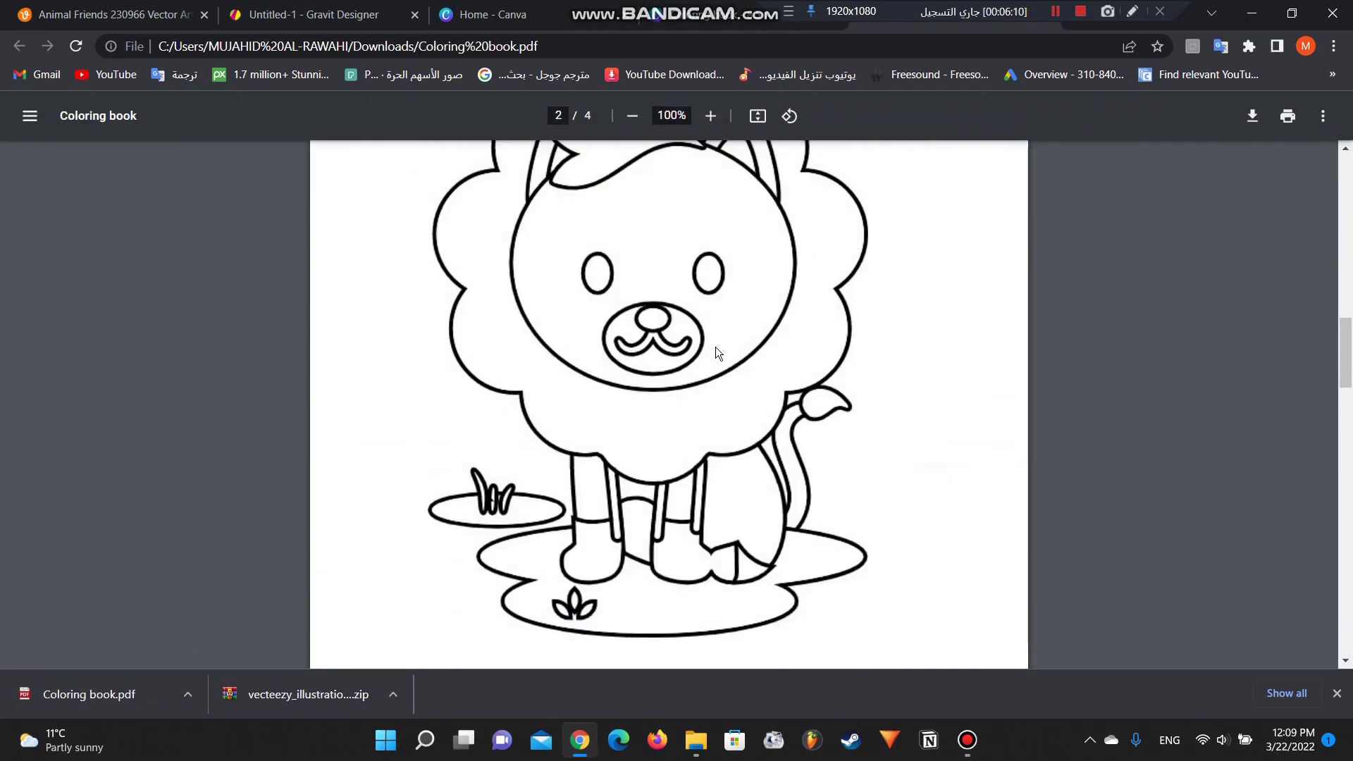
{"action": "scroll", "coordinate": [729, 390], "scroll_direction": "up", "scroll_amount": 5}
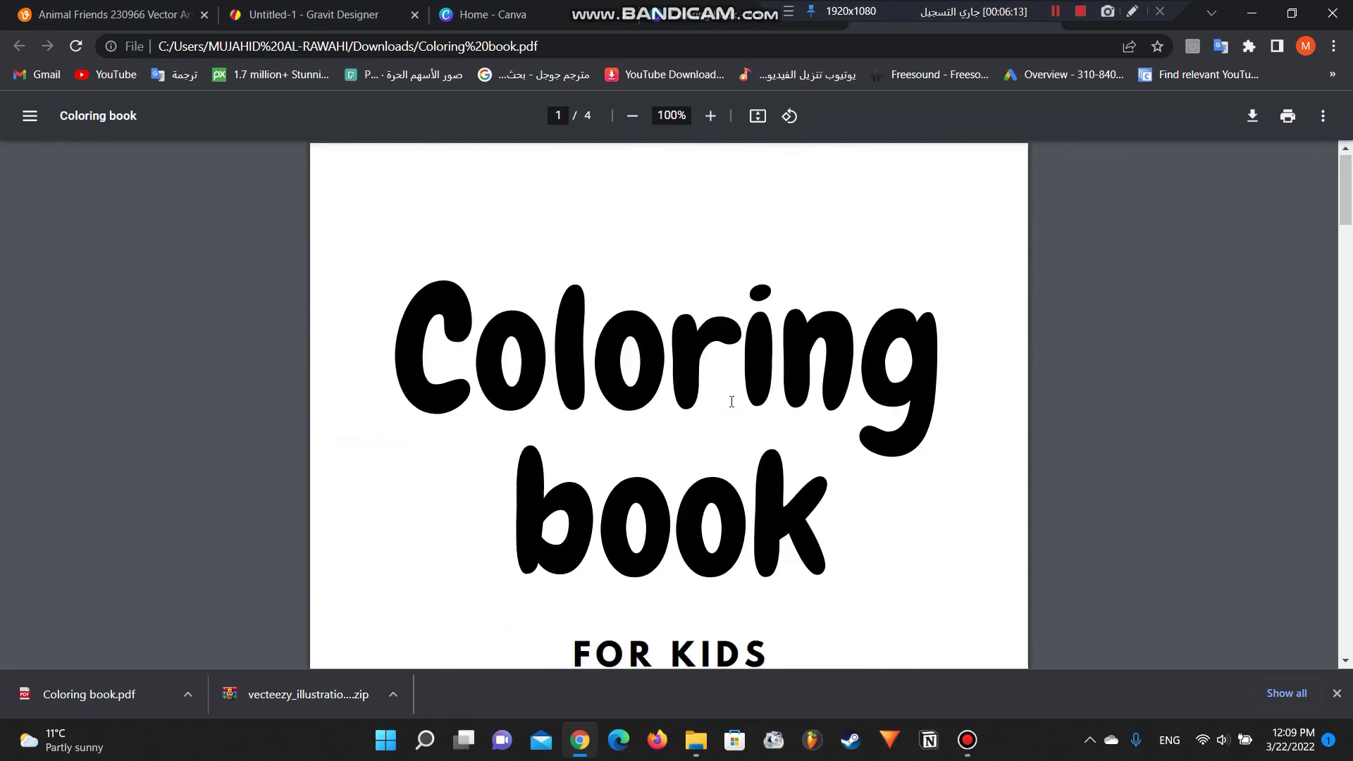
{"action": "scroll", "coordinate": [731, 401], "scroll_direction": "down", "scroll_amount": 11}
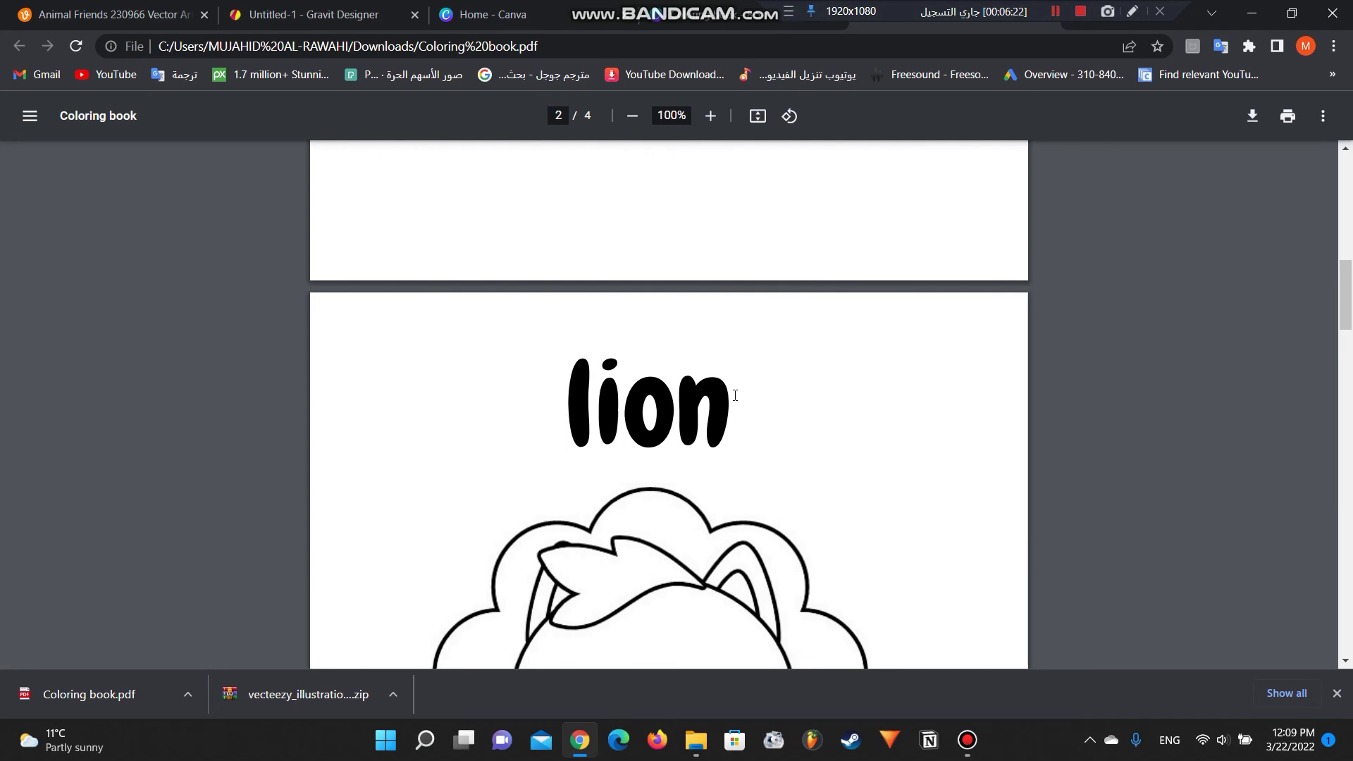
{"action": "scroll", "coordinate": [734, 396], "scroll_direction": "down", "scroll_amount": 6}
{"action": "scroll", "coordinate": [733, 398], "scroll_direction": "up", "scroll_amount": 12}
{"action": "scroll", "coordinate": [732, 400], "scroll_direction": "down", "scroll_amount": 3}
{"action": "scroll", "coordinate": [733, 401], "scroll_direction": "down", "scroll_amount": 15}
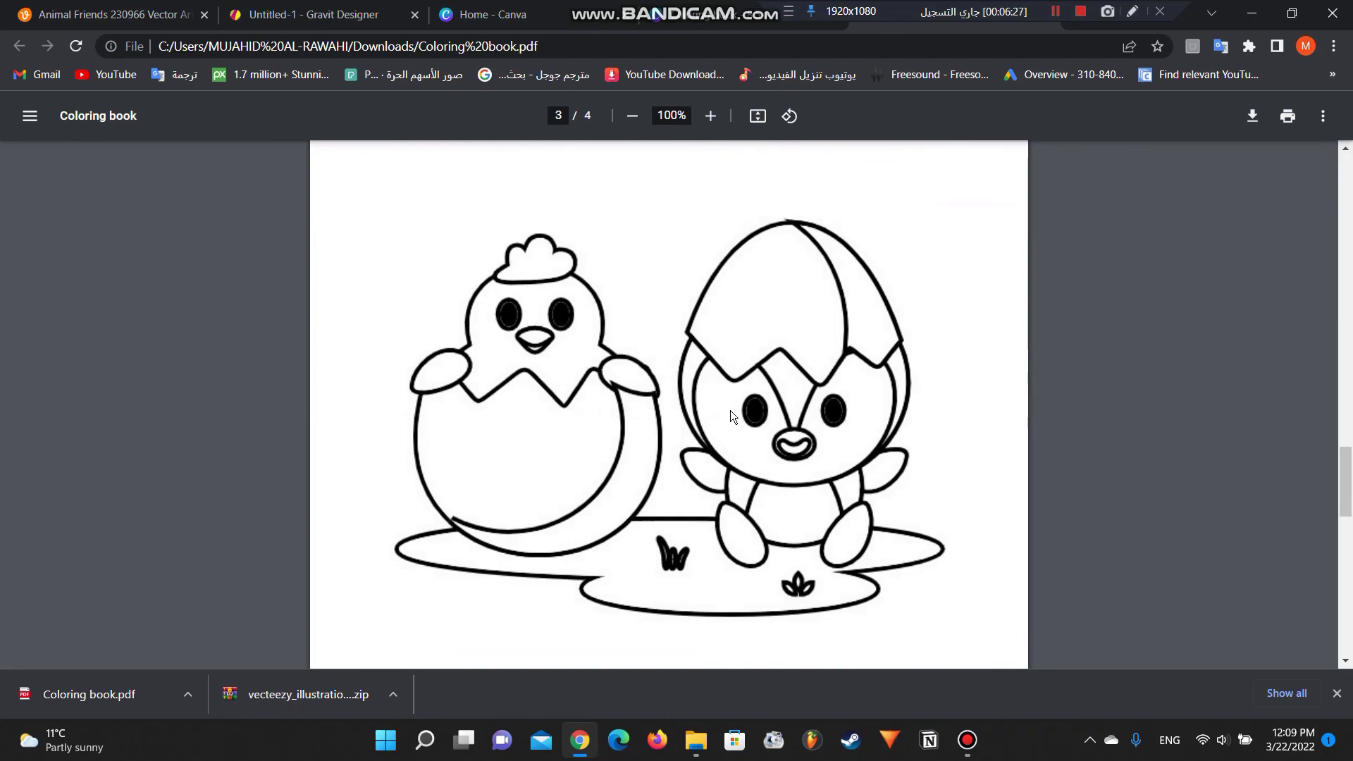